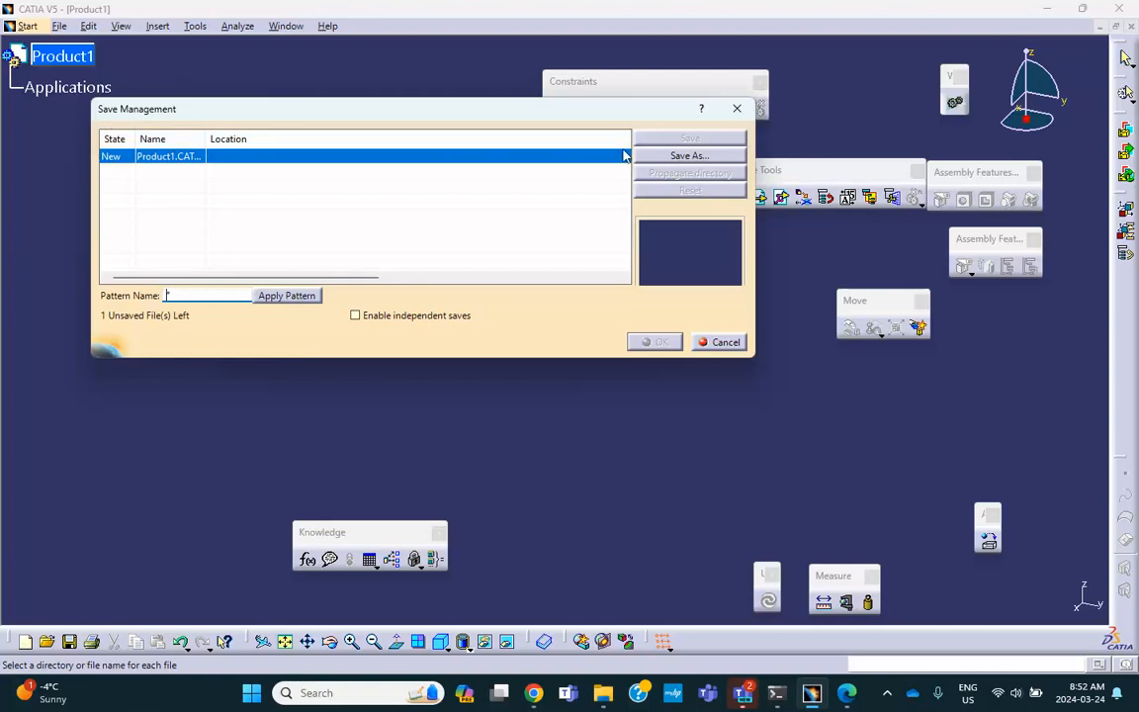
# Step: Save the new assembly as Product1 inside a new folder named HW11 CAD
pyautogui.click(664, 156)
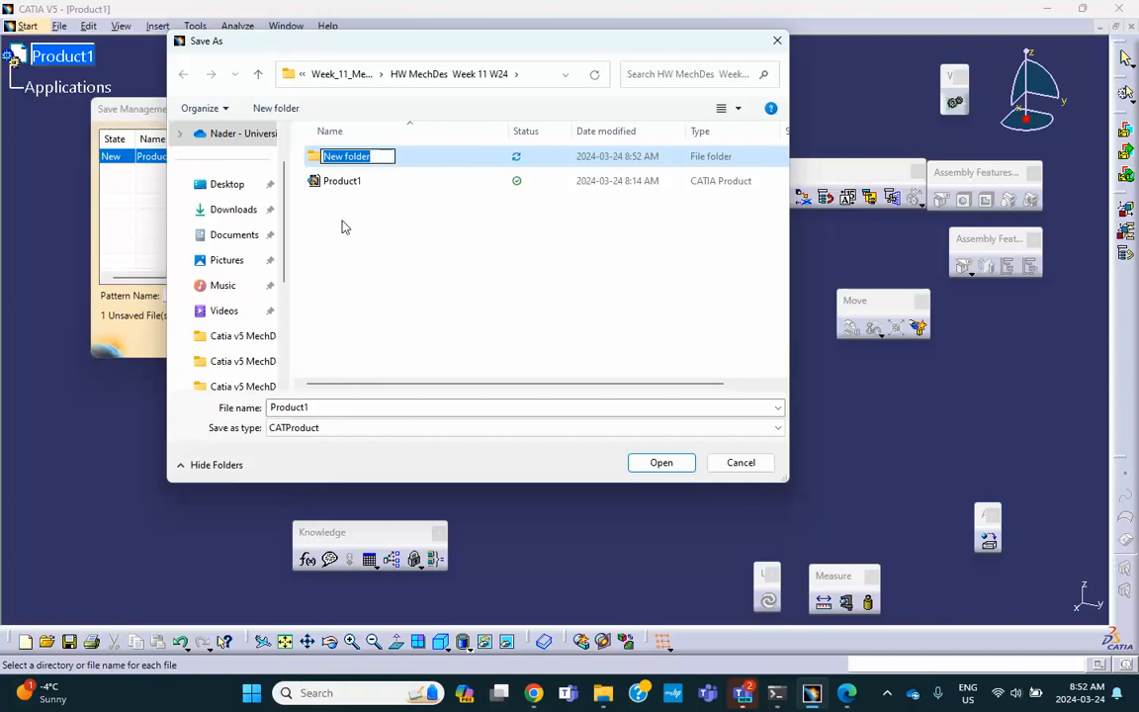
pyautogui.write('H')
pyautogui.click(653, 465)
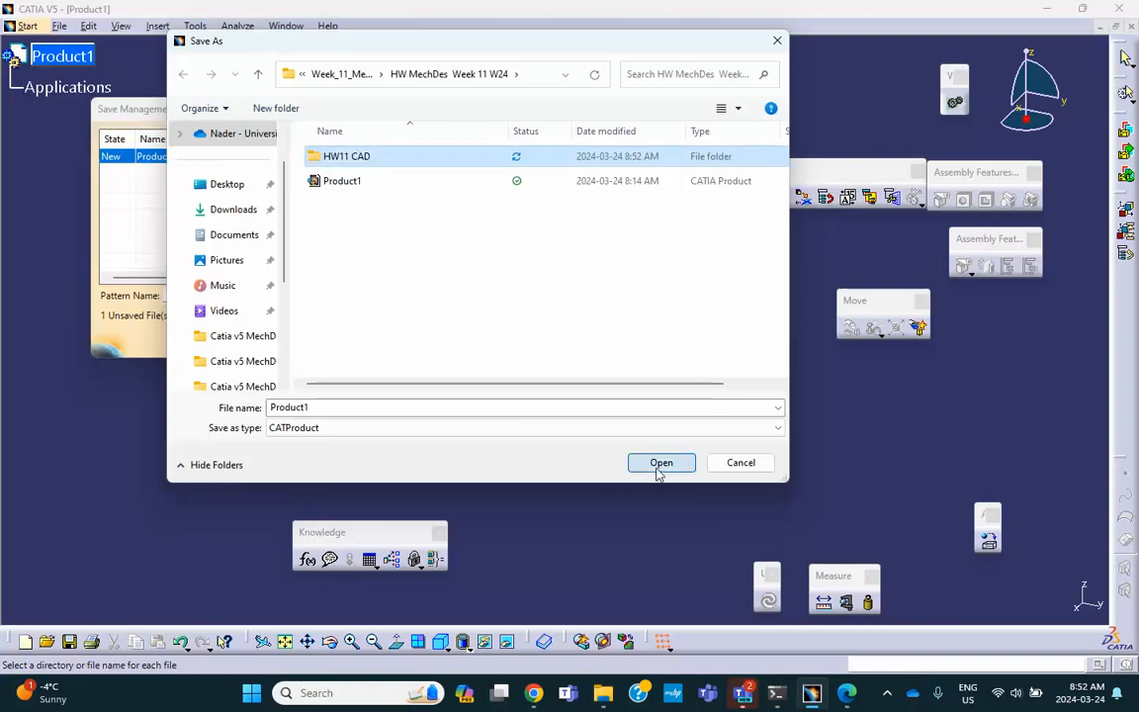
pyautogui.click(654, 462)
pyautogui.click(655, 460)
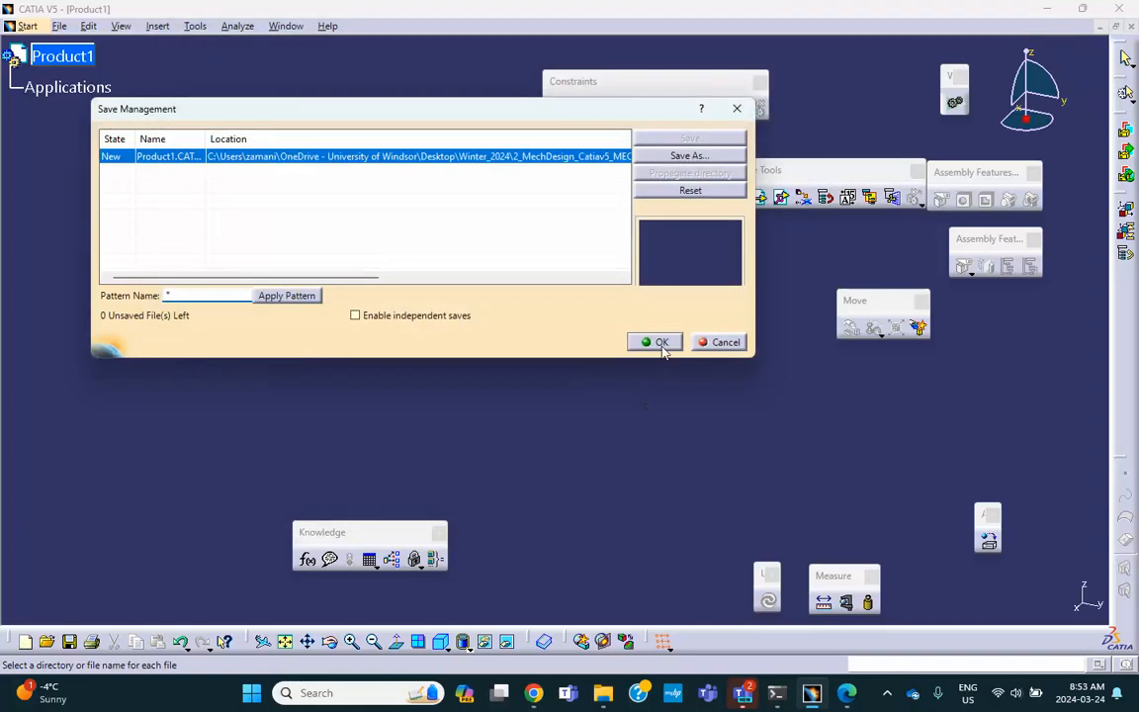
pyautogui.click(659, 343)
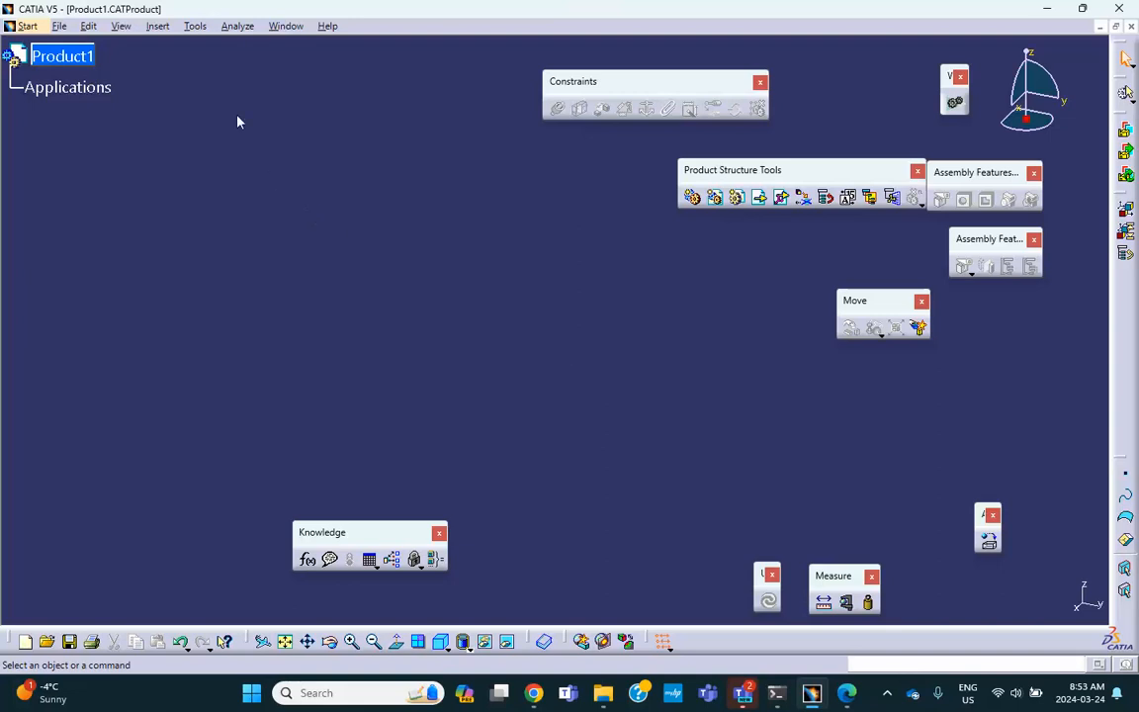
# Step: Insert a new part into Product1 and expand its node in the specification tree
pyautogui.click(162, 28)
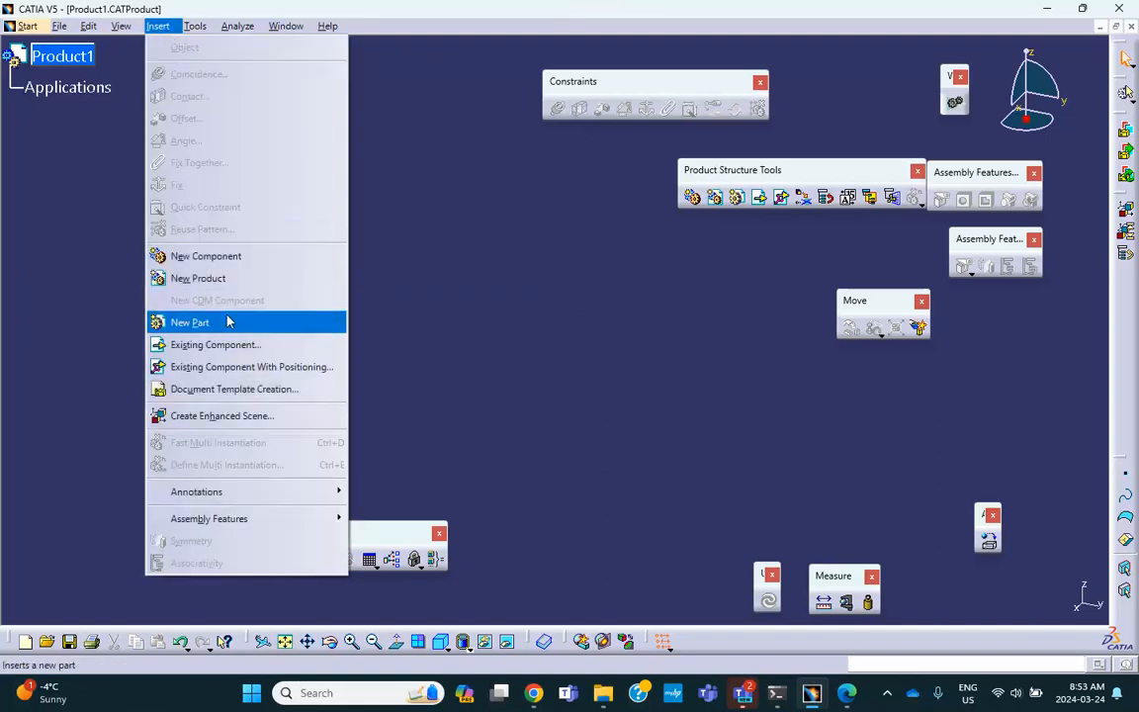
pyautogui.click(226, 321)
pyautogui.click(65, 56)
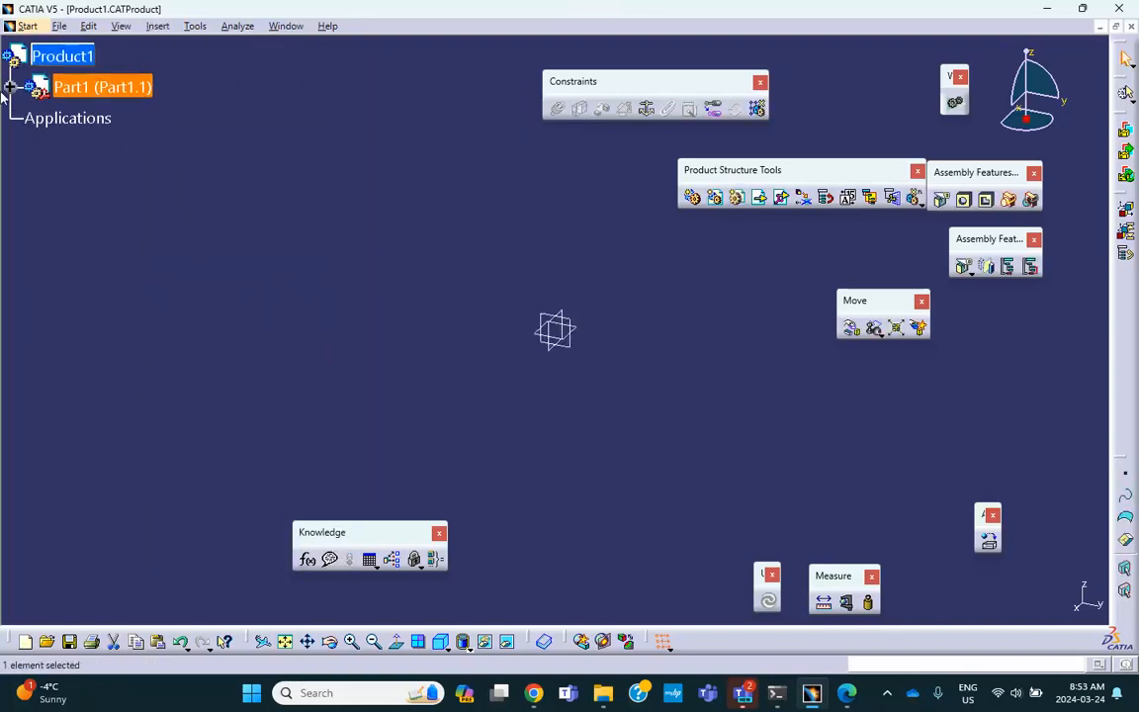
pyautogui.click(11, 88)
# Step: Set both the instance name and the part number of the new part to box
pyautogui.rightClick(131, 85)
pyautogui.click(161, 99)
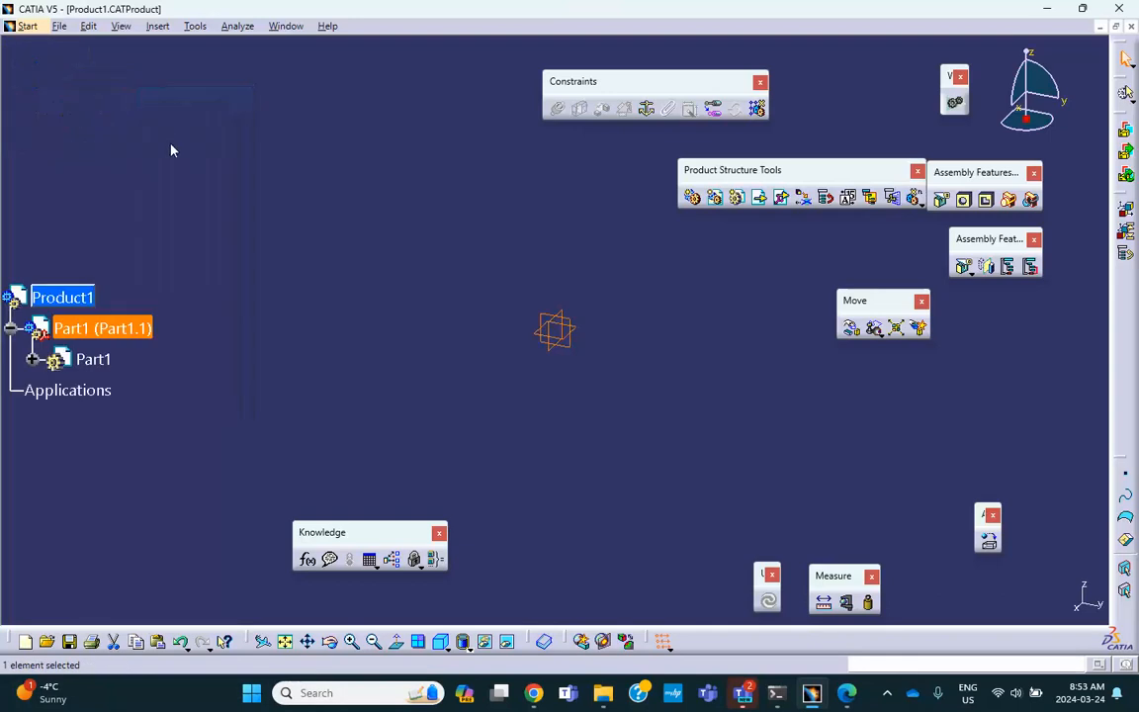
pyautogui.rightClick(86, 334)
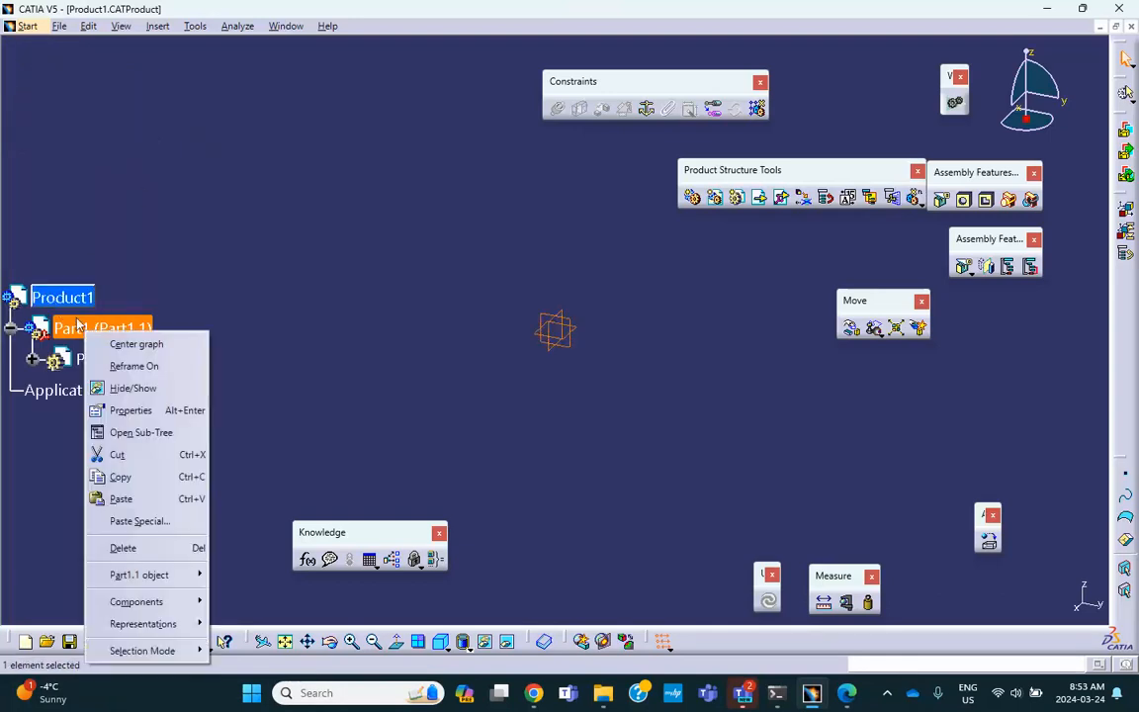
pyautogui.click(130, 409)
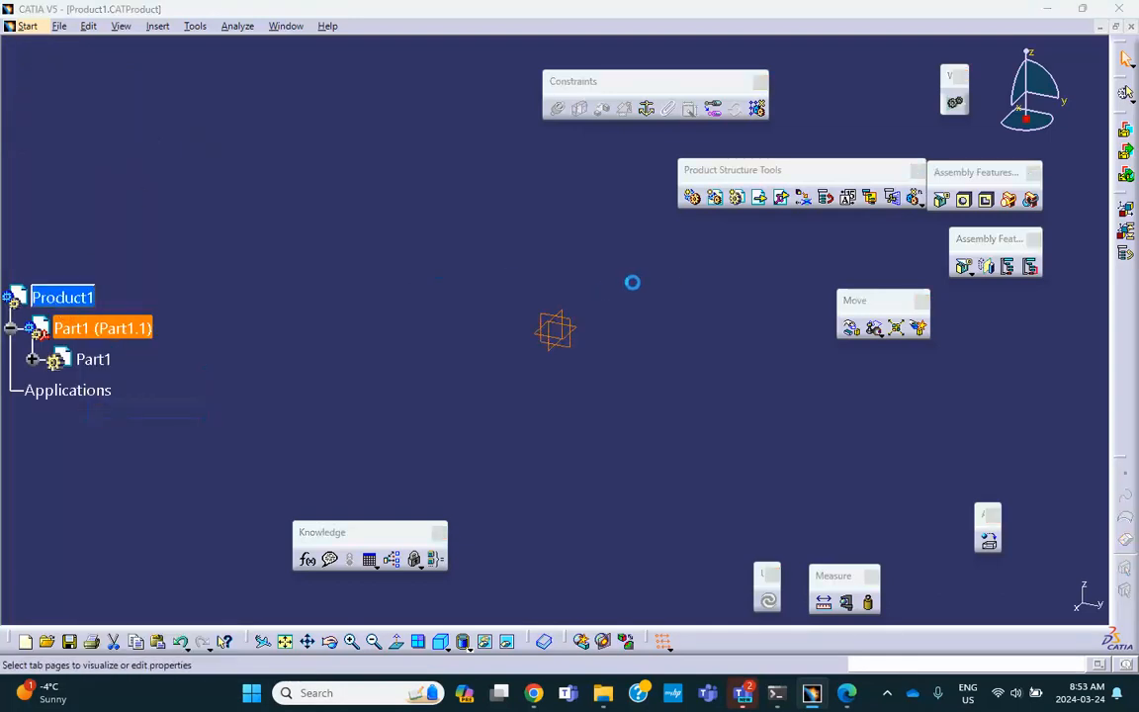
pyautogui.click(728, 202)
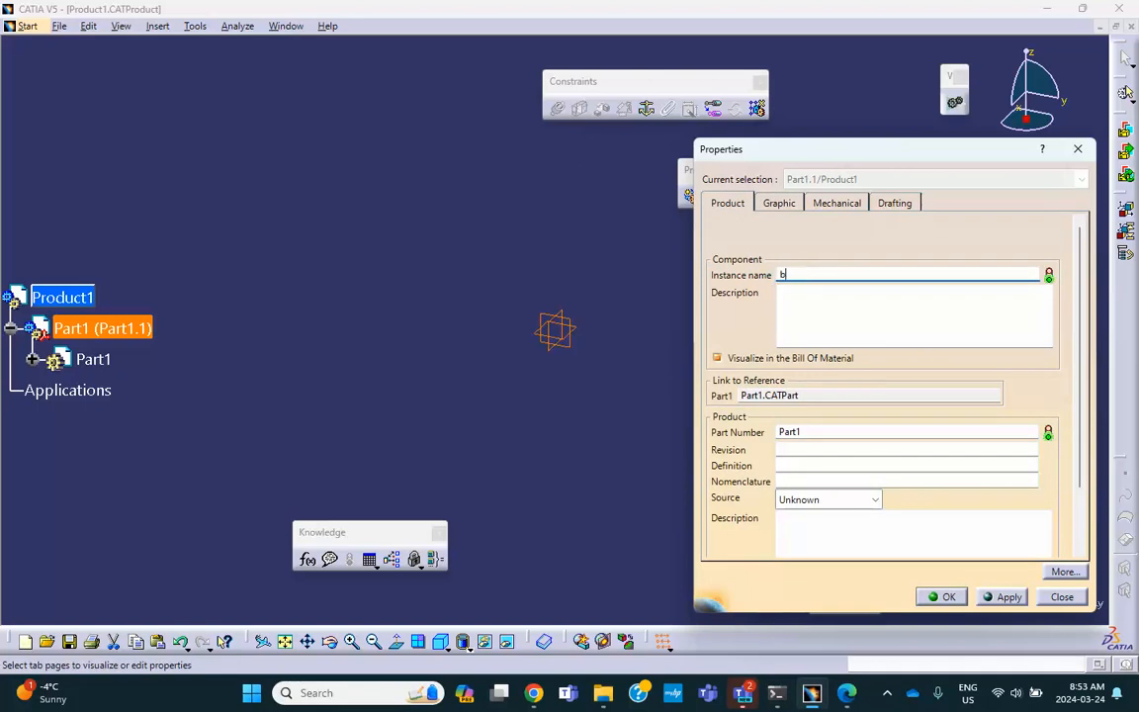
pyautogui.doubleClick(791, 431)
pyautogui.write('box')
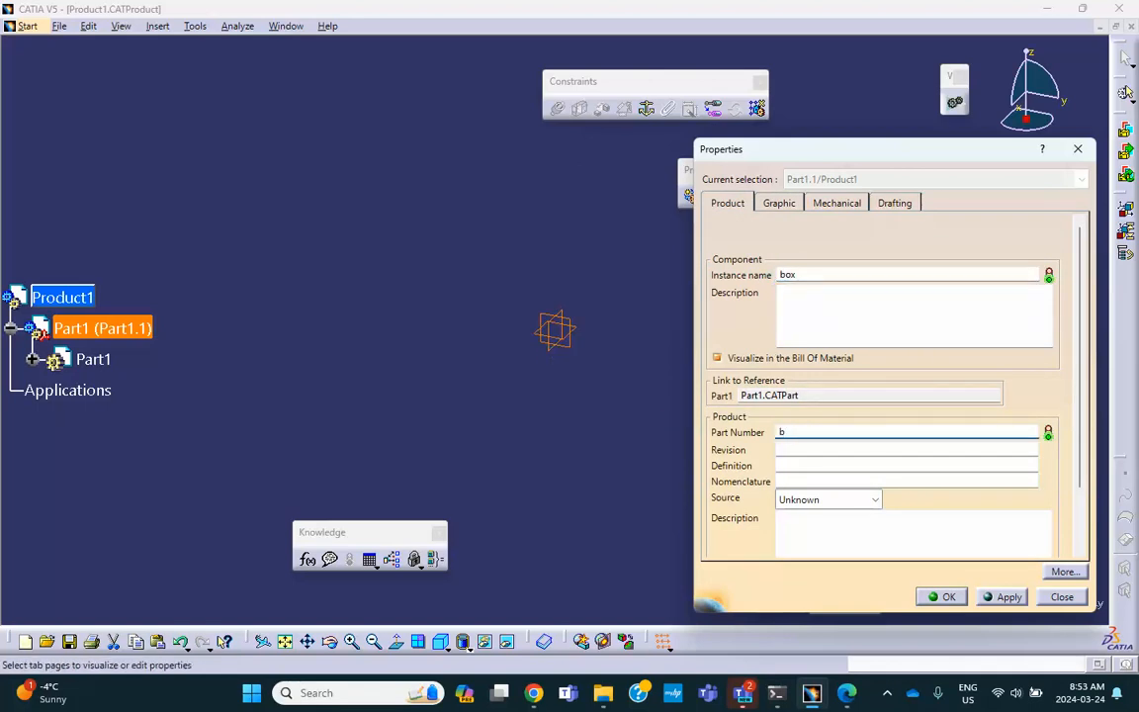
pyautogui.click(937, 596)
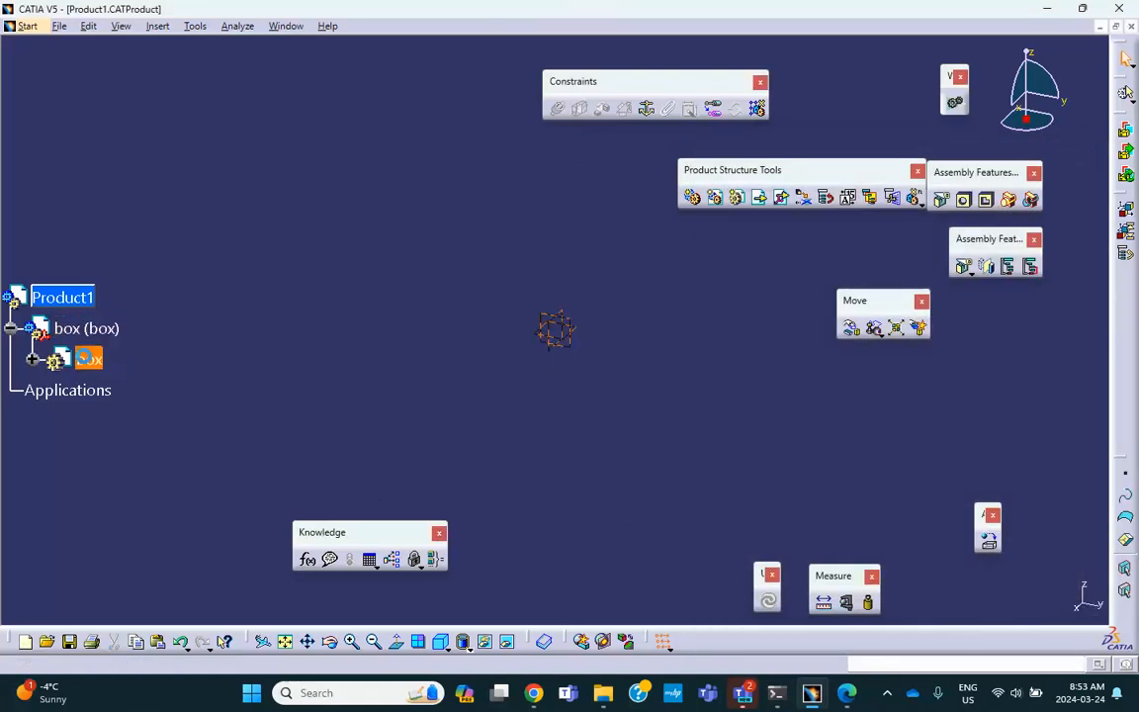
# Step: Edit the box part and sketch a rectangle about 3.13 by 2.48 in on the yz plane, starting at the origin
pyautogui.doubleClick(88, 359)
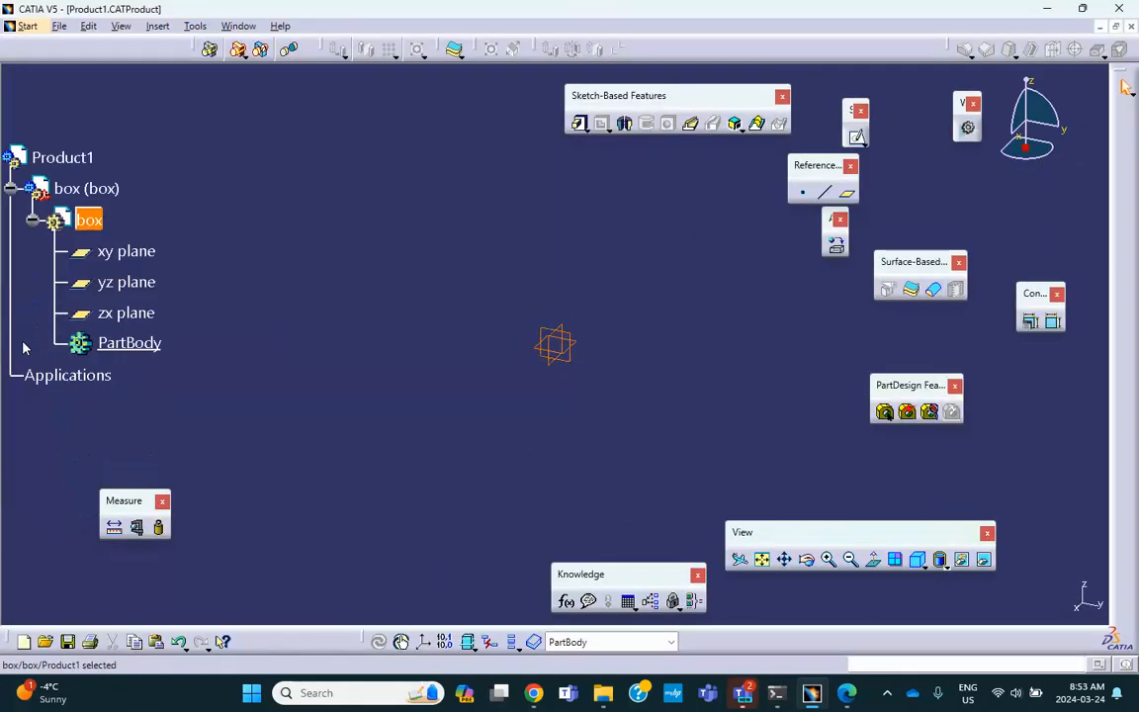
pyautogui.click(580, 338)
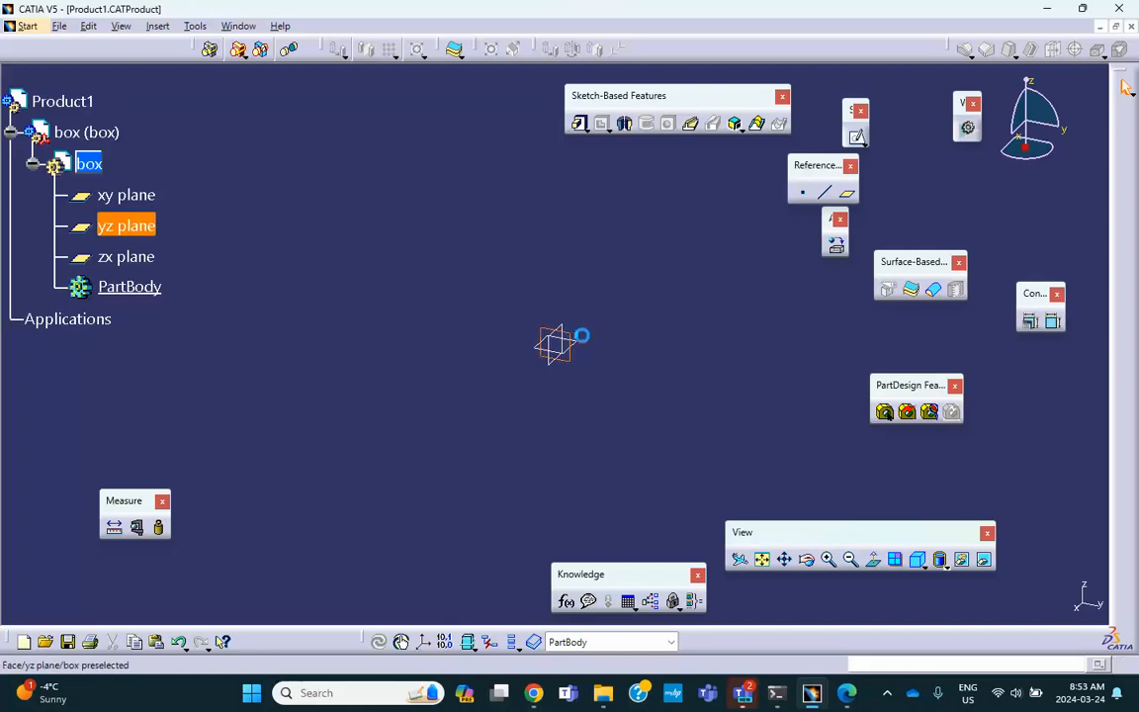
pyautogui.click(856, 137)
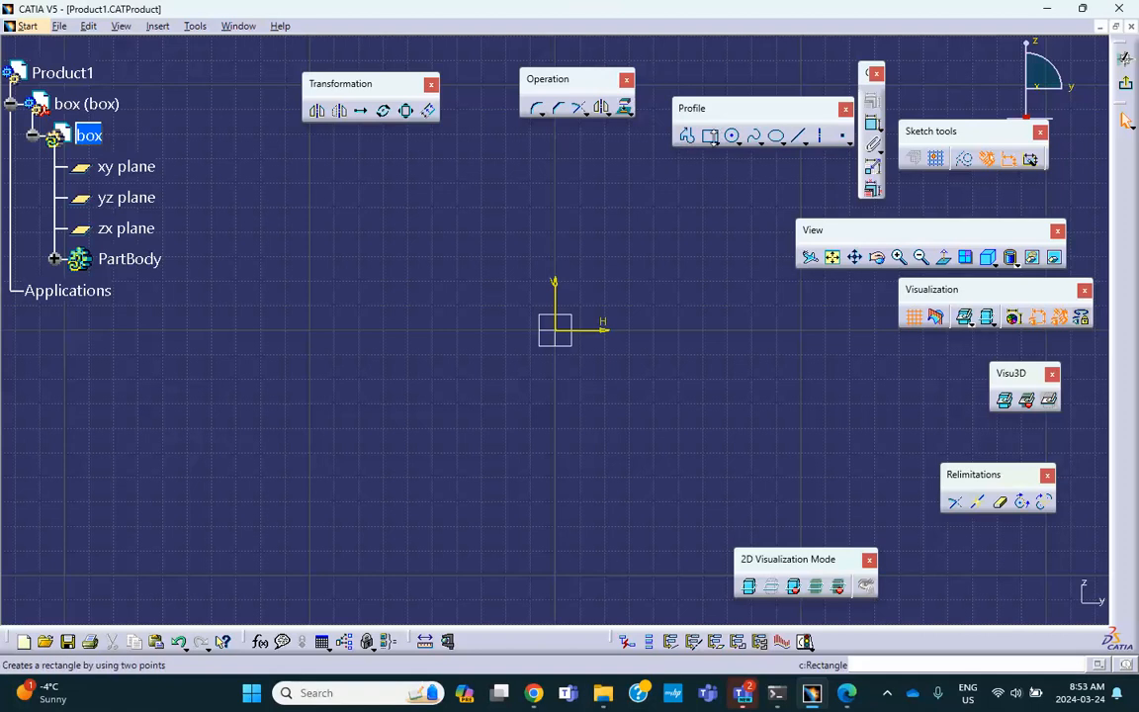
pyautogui.click(711, 137)
pyautogui.click(556, 332)
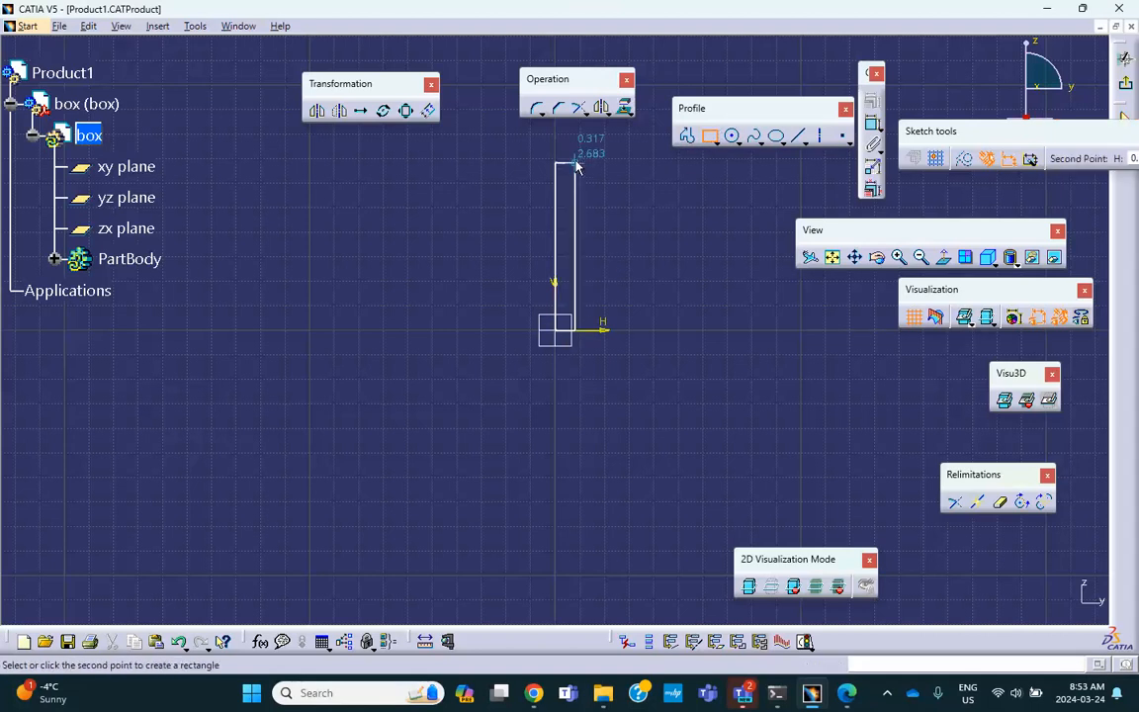
pyautogui.click(750, 176)
pyautogui.moveTo(765, 308); pyautogui.dragTo(614, 374, button='middle')
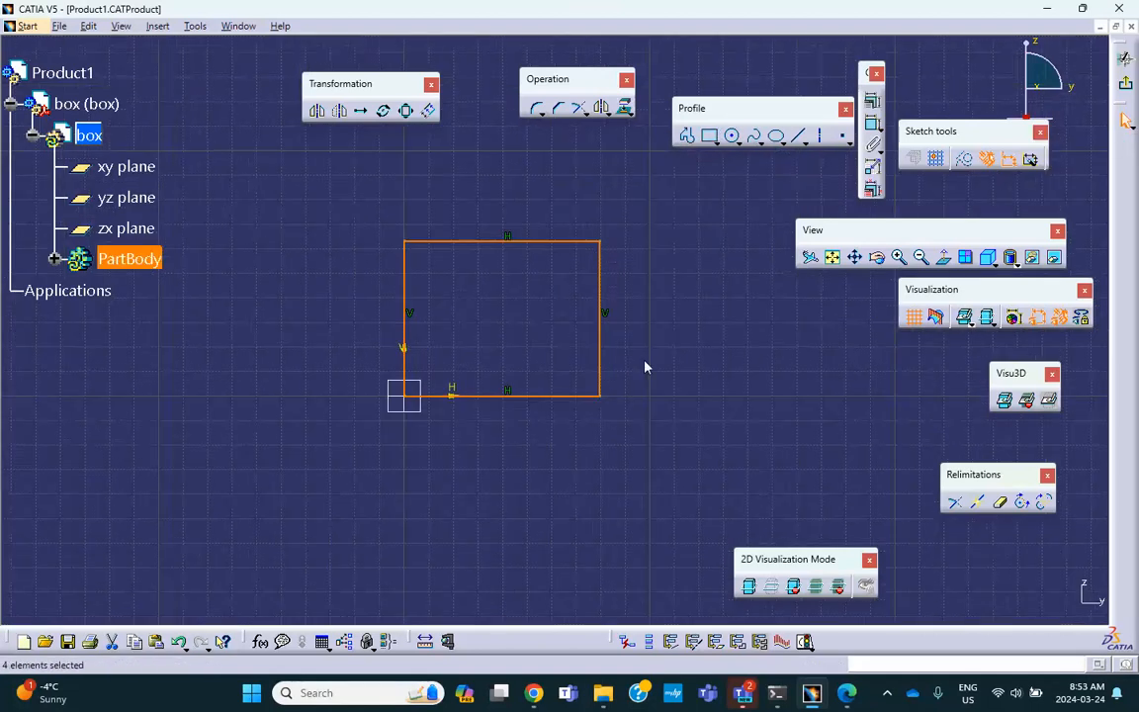
# Step: Dimension the rectangle's width and height and exit the sketch
pyautogui.click(873, 123)
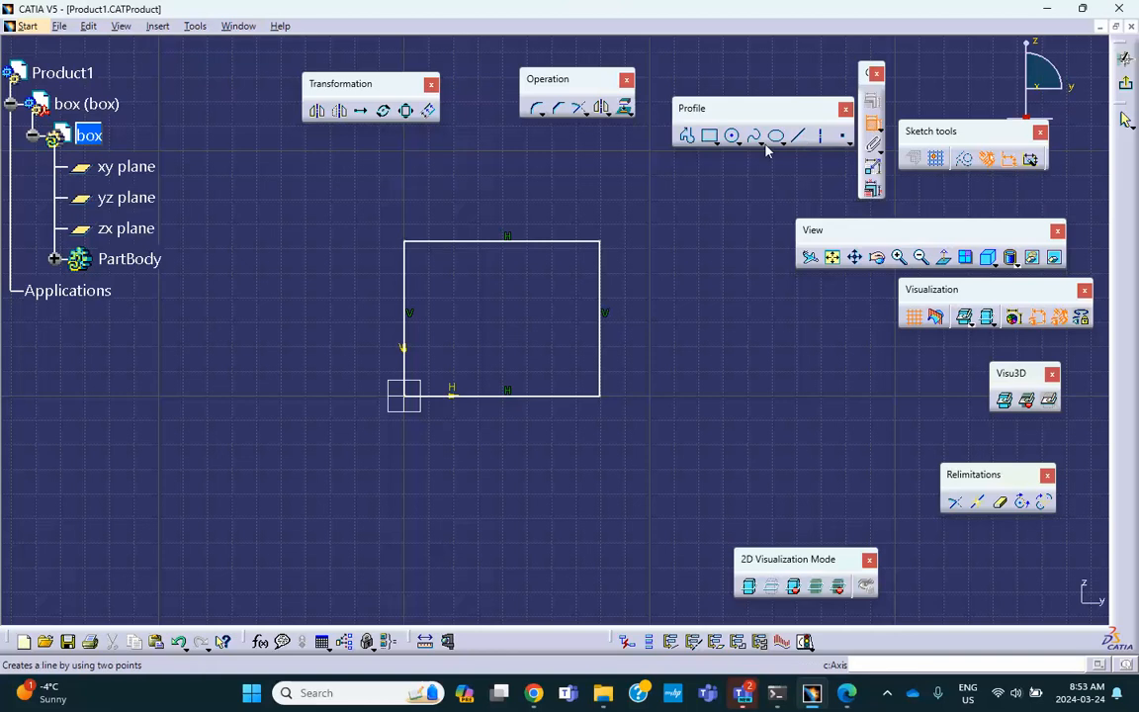
pyautogui.click(559, 240)
pyautogui.click(548, 194)
pyautogui.click(601, 282)
pyautogui.click(660, 286)
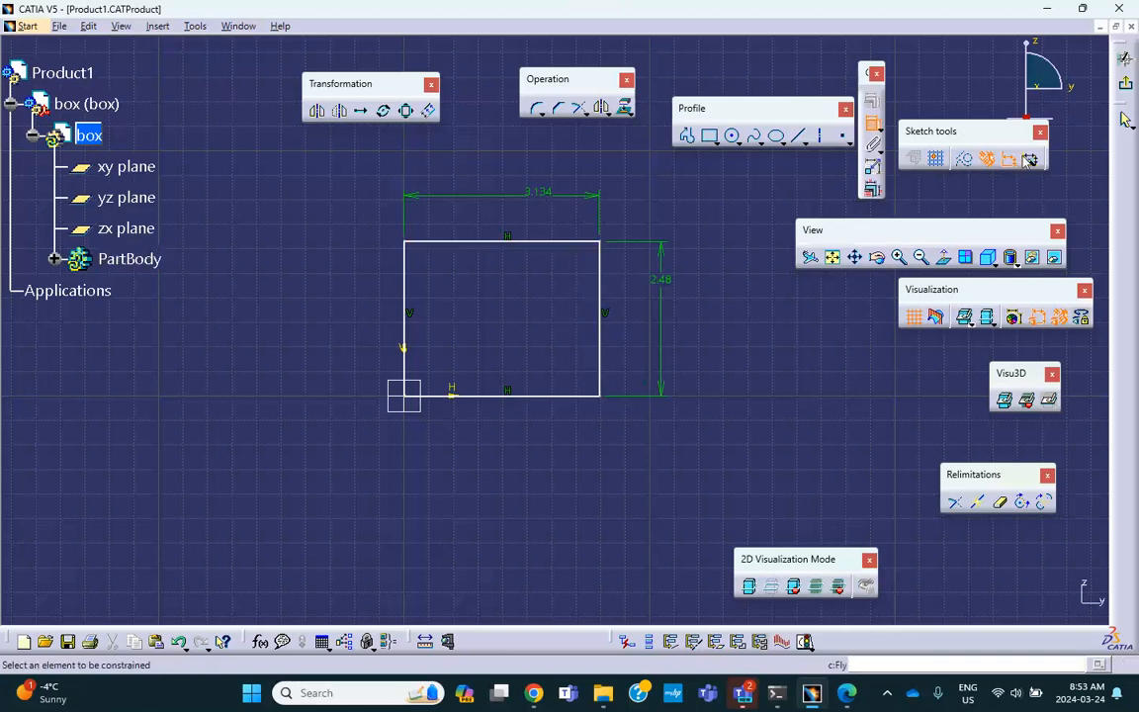
pyautogui.click(1125, 89)
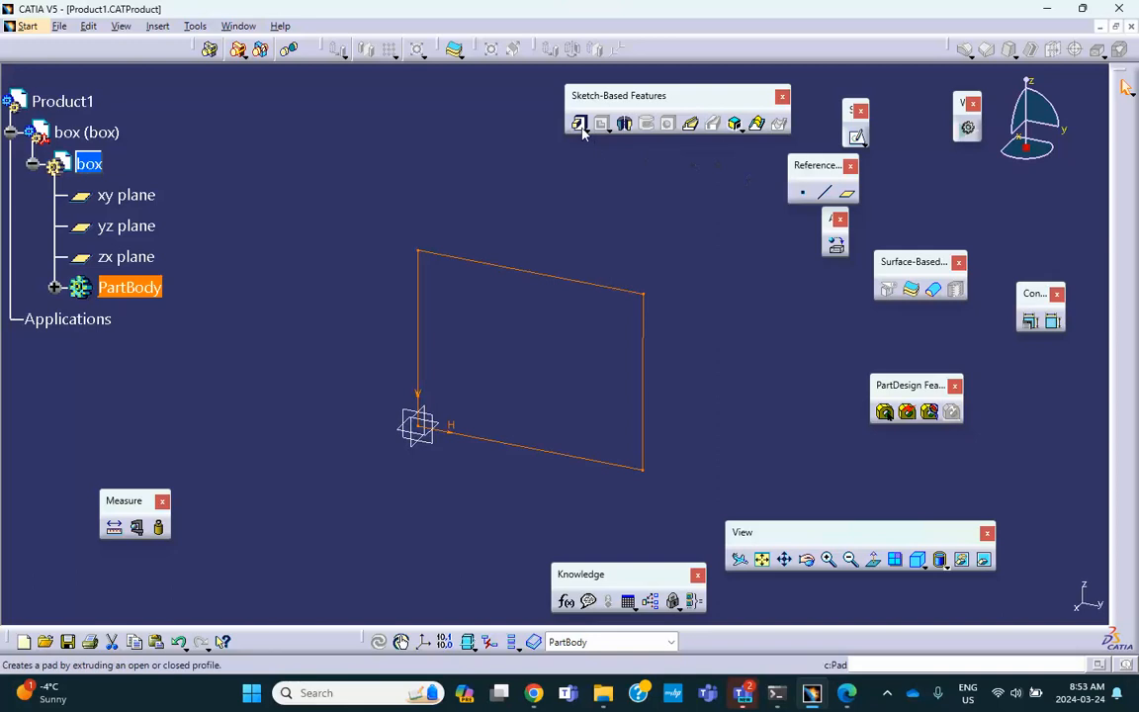
# Step: Pad the rectangle sketch to a length of 2.787 in
pyautogui.press('Return')
pyautogui.click(947, 263)
pyautogui.click(947, 263)
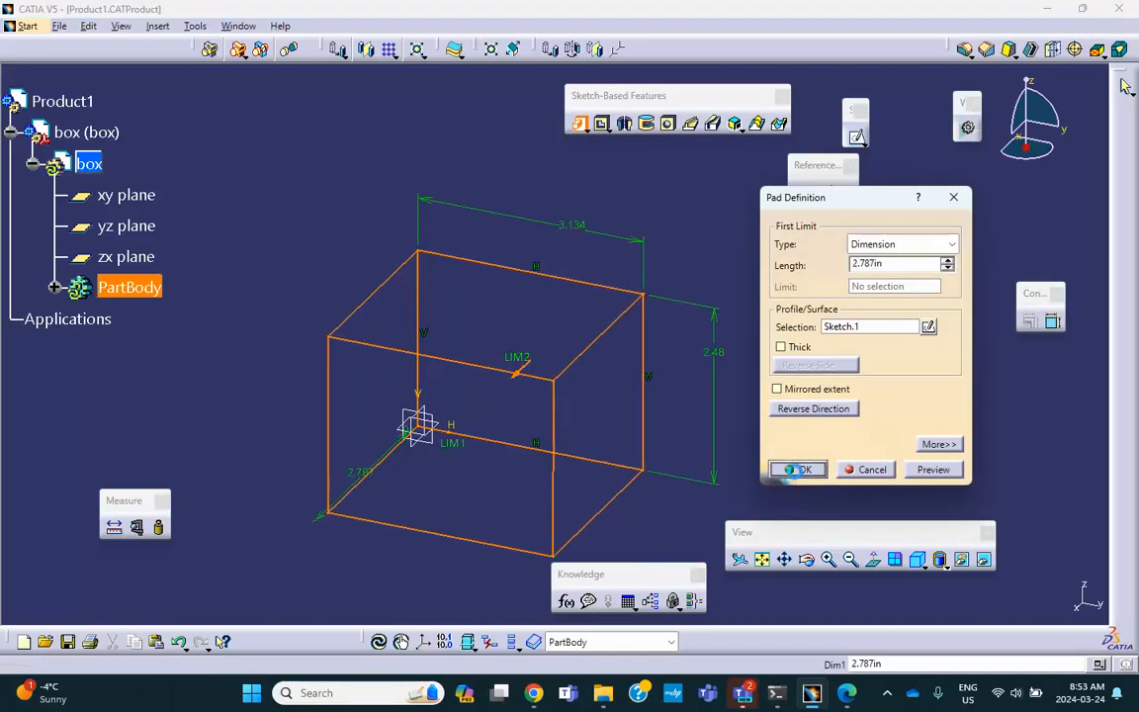
pyautogui.click(798, 470)
pyautogui.moveTo(668, 251); pyautogui.dragTo(593, 156, button='middle')
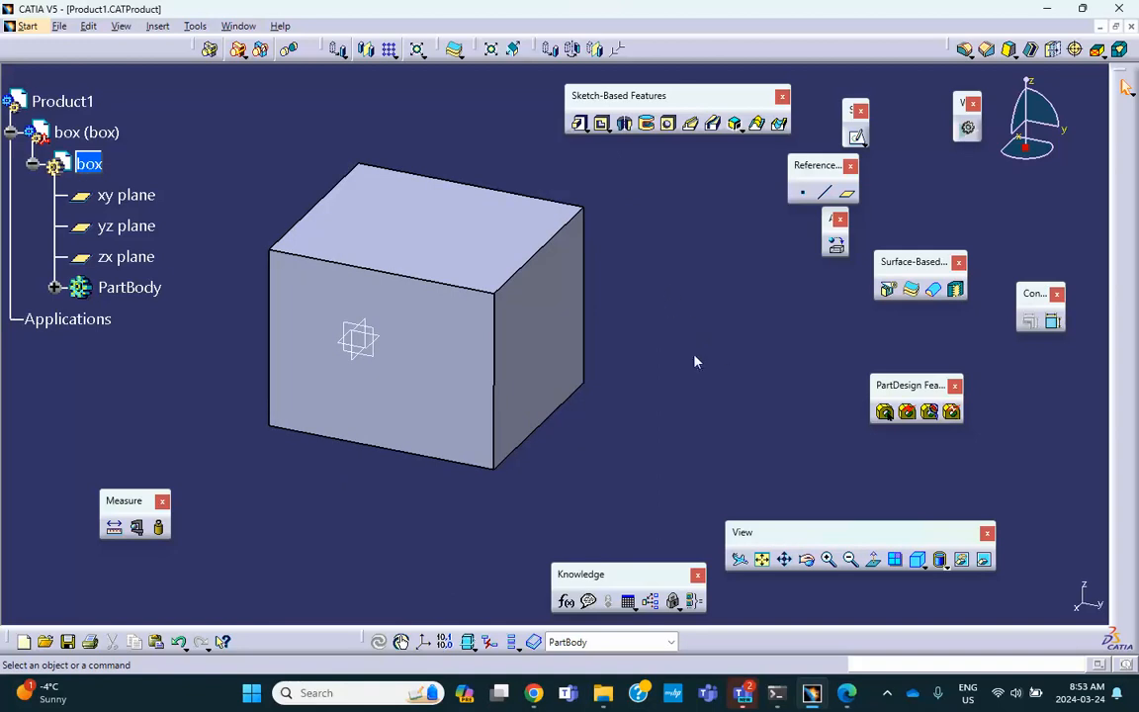
# Step: Open a sketch on the box's front face and check the cube figures in the Assignment 11 PDF in the browser
pyautogui.click(476, 344)
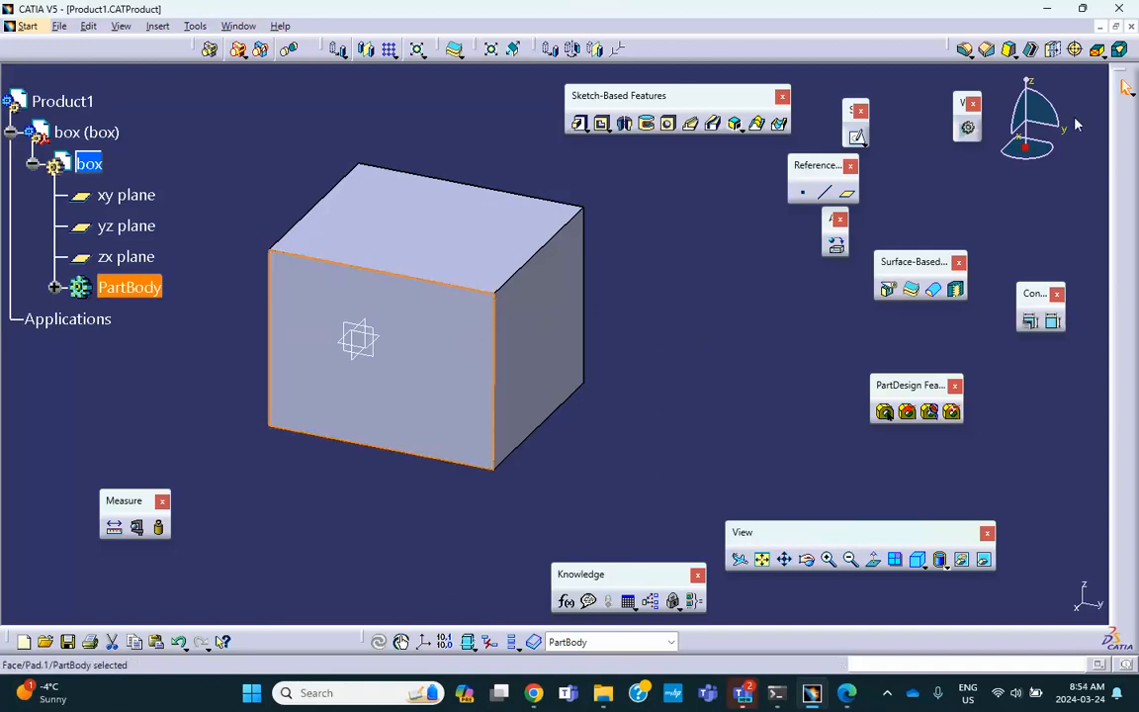
pyautogui.click(856, 138)
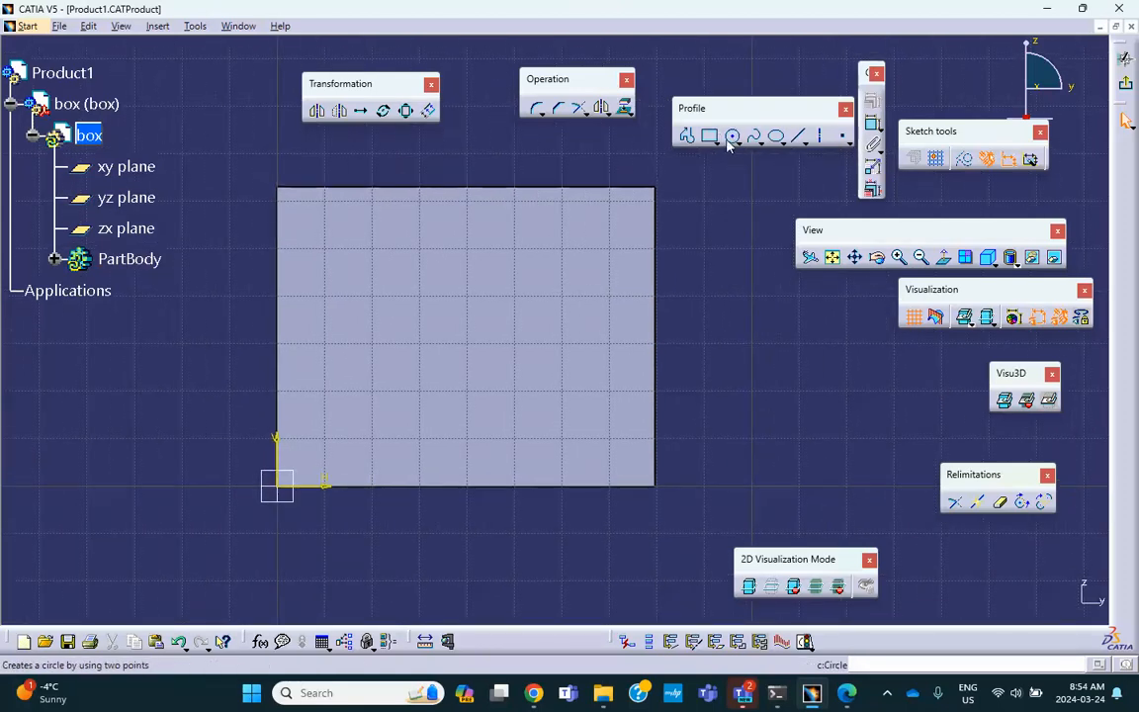
pyautogui.click(847, 695)
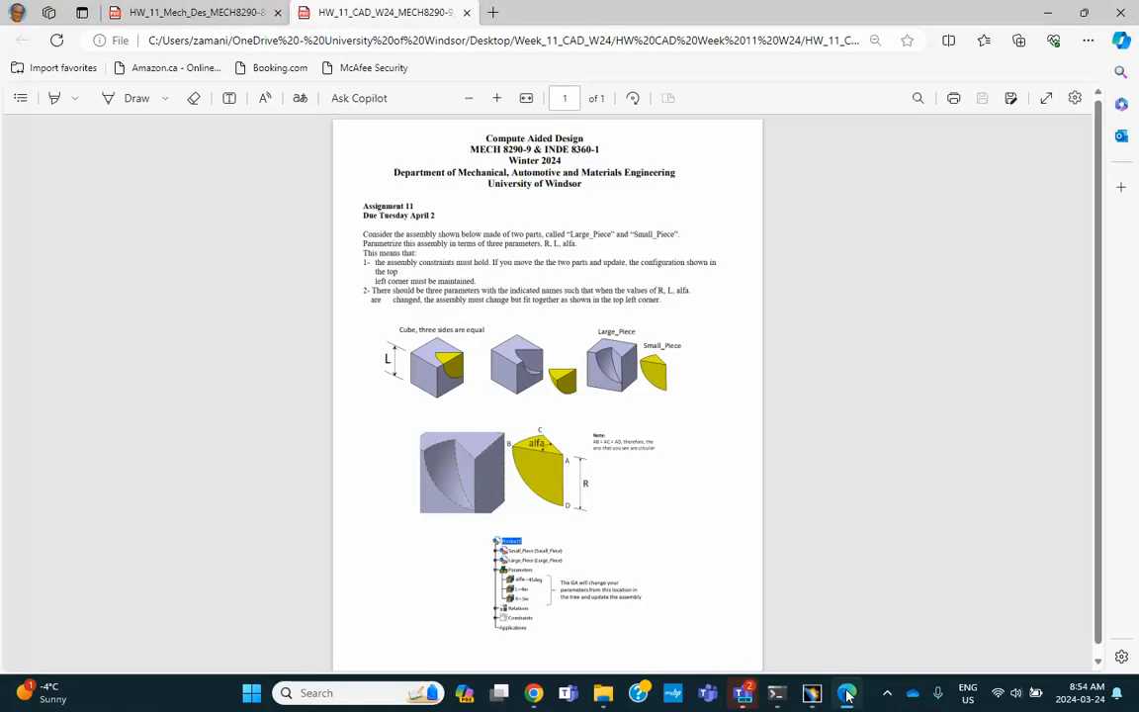
pyautogui.click(847, 695)
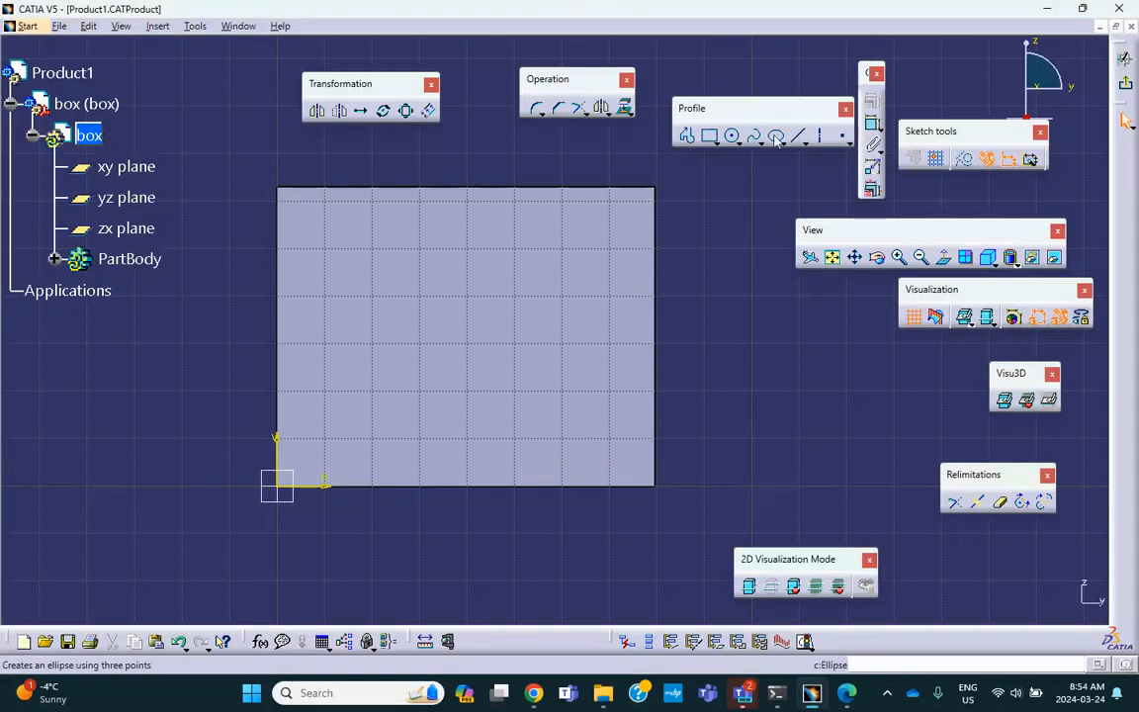
# Step: Draw a quarter arc centred near the face's upper-right corner, running from its top edge to its right edge
pyautogui.click(741, 145)
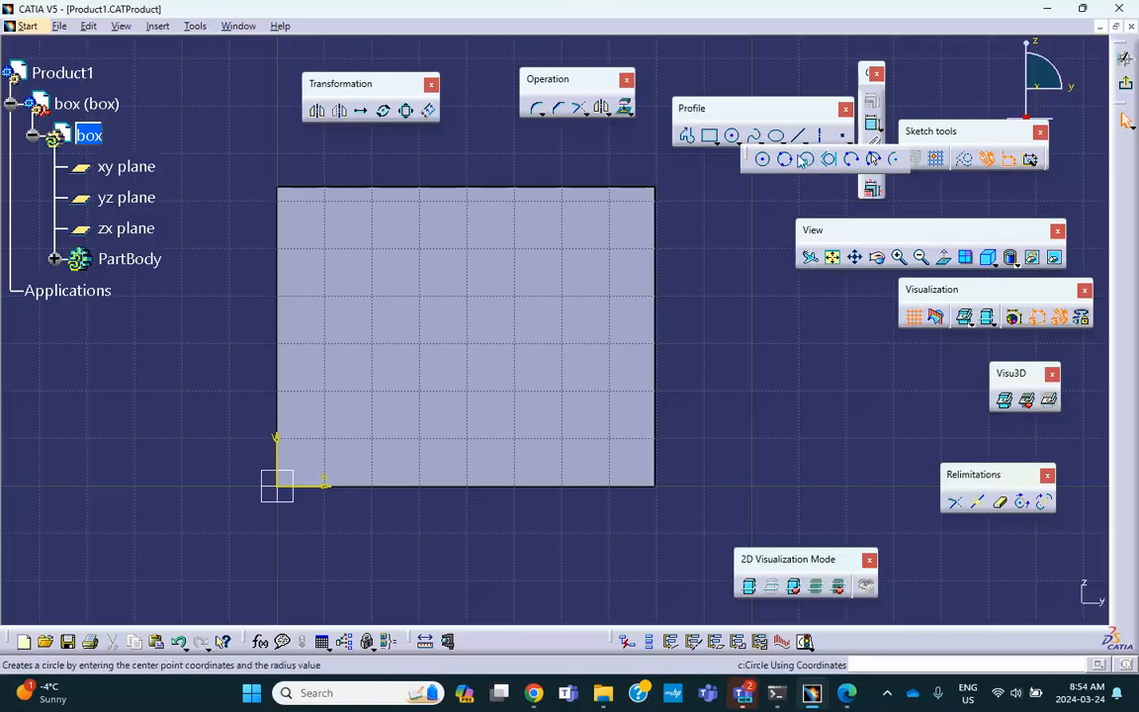
pyautogui.click(893, 159)
pyautogui.click(652, 179)
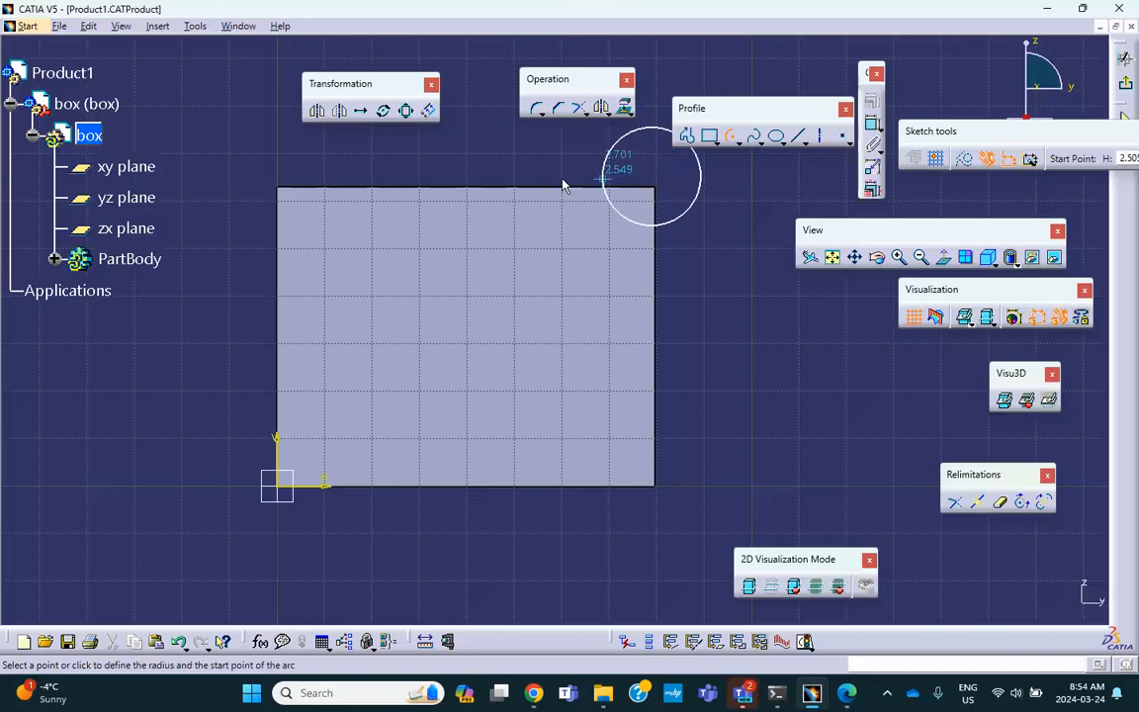
pyautogui.click(485, 186)
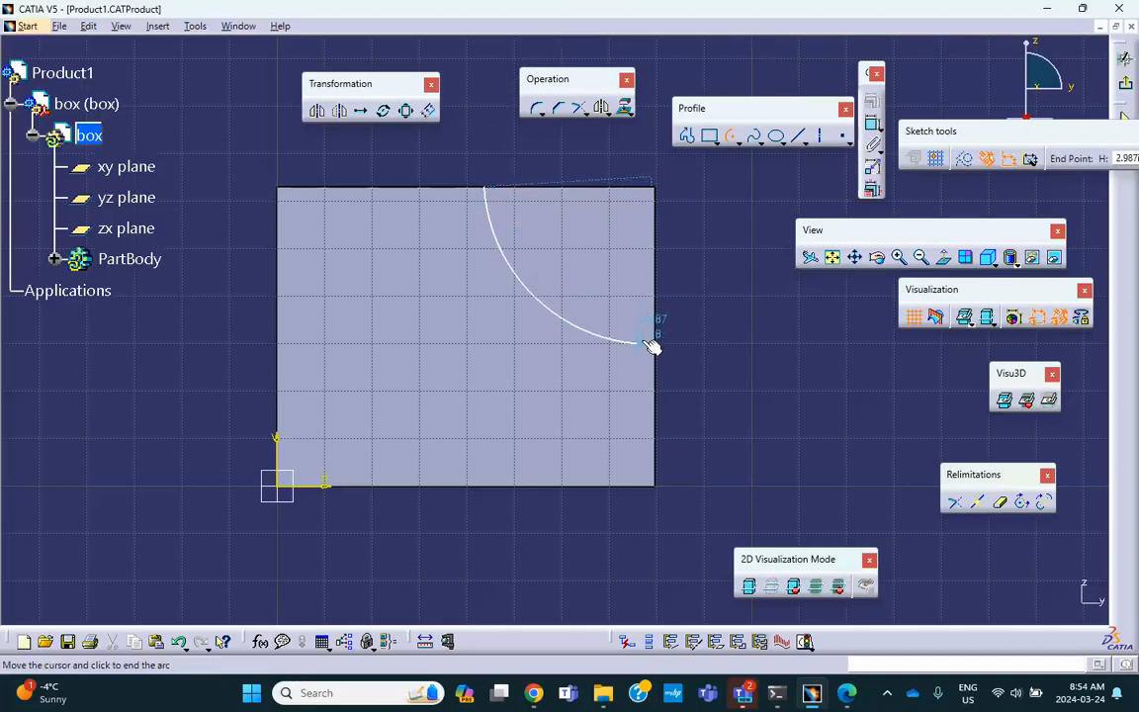
pyautogui.click(665, 341)
# Step: Make the arc's centre point coincident with the upper-right corner of the box face
pyautogui.moveTo(708, 323)
pyautogui.keyDown('ctrl'); pyautogui.mouseDown(button='middle')
pyautogui.moveTo(742, 333)
pyautogui.moveTo(737, 255)
pyautogui.moveTo(699, 314)
pyautogui.mouseUp(button='middle'); pyautogui.keyUp('ctrl')
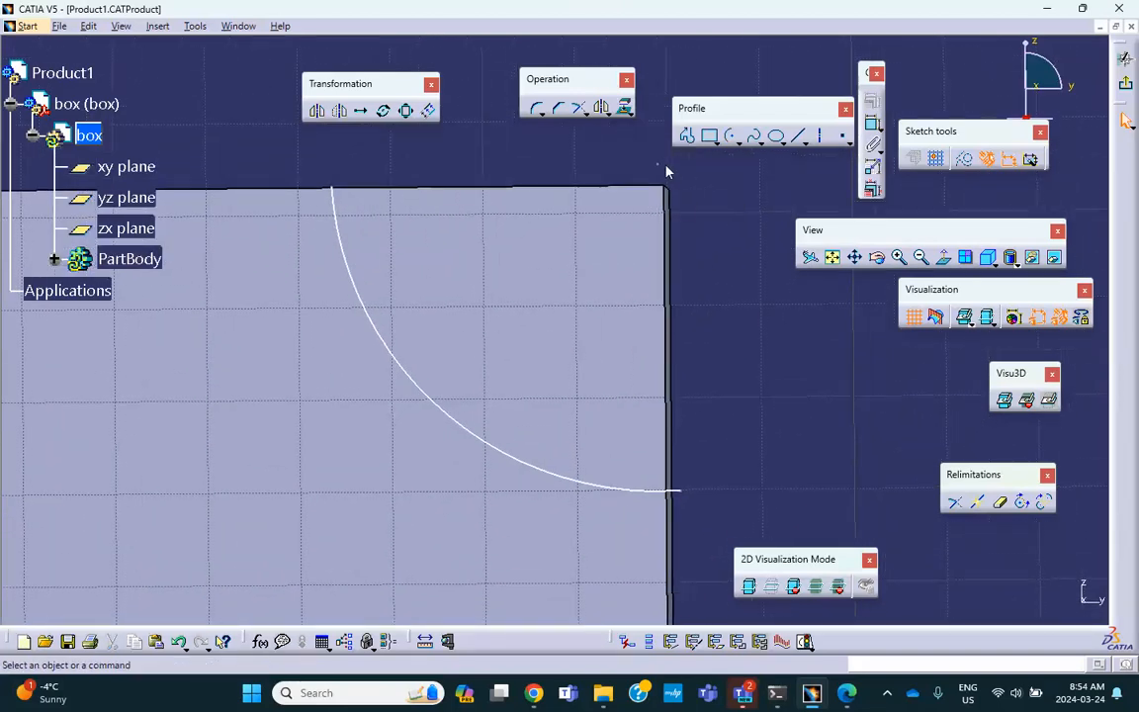
pyautogui.click(943, 258)
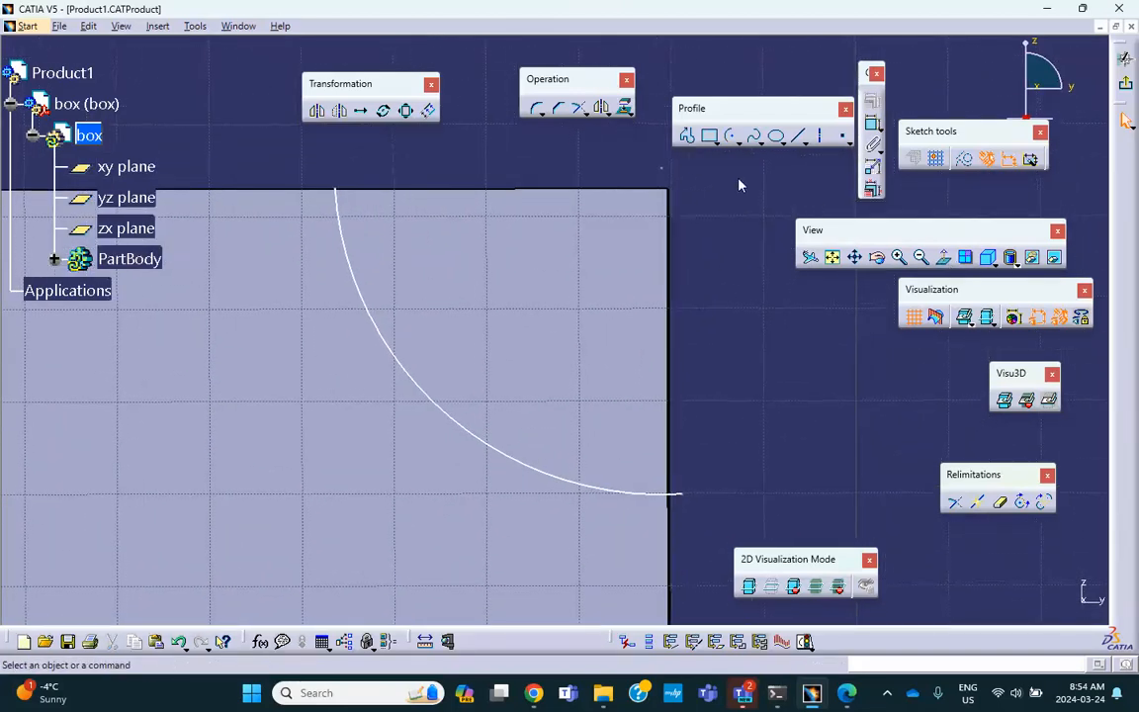
pyautogui.click(663, 171)
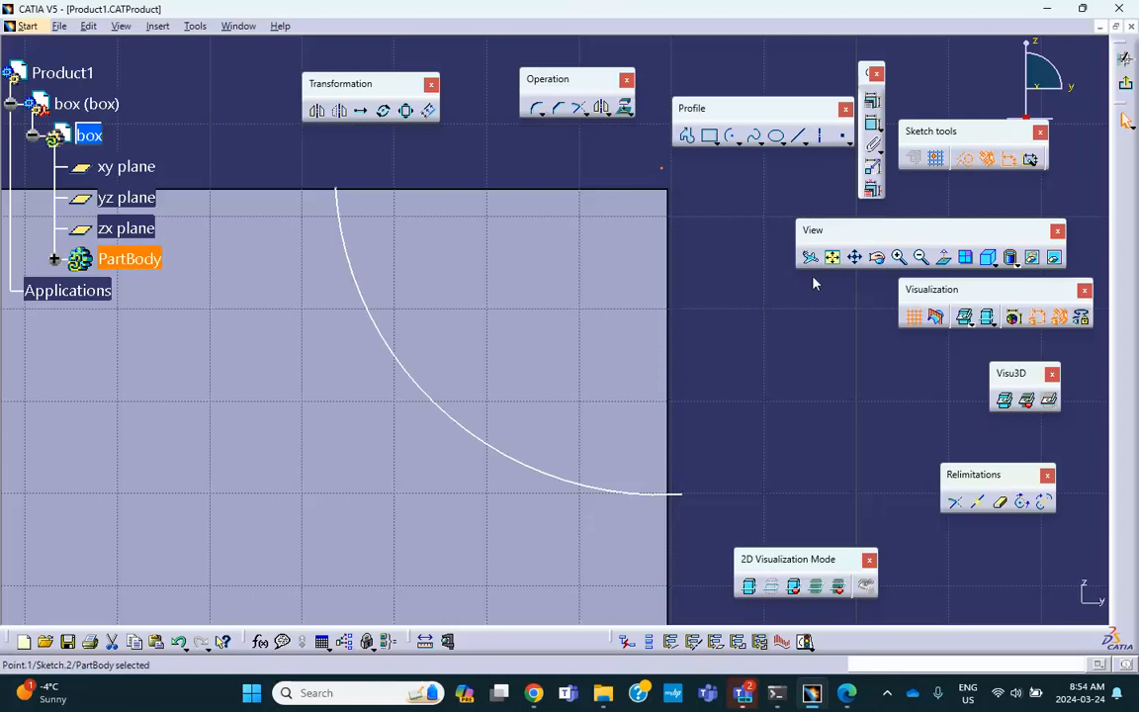
pyautogui.click(872, 101)
pyautogui.click(1016, 375)
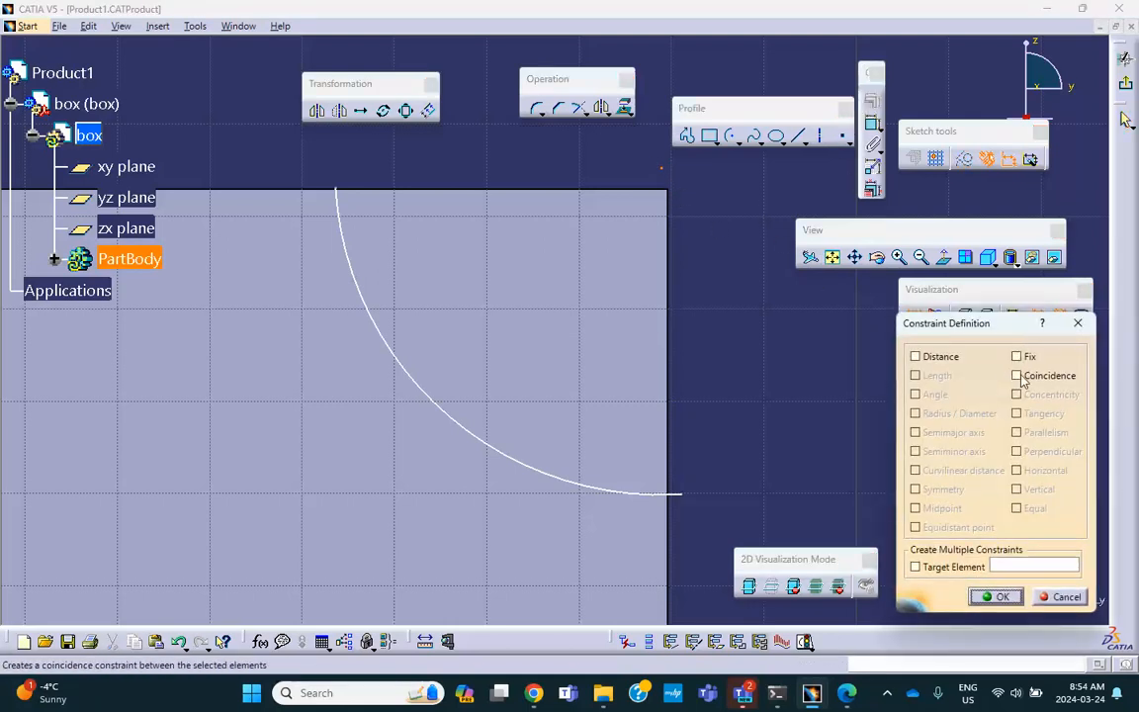
pyautogui.click(996, 596)
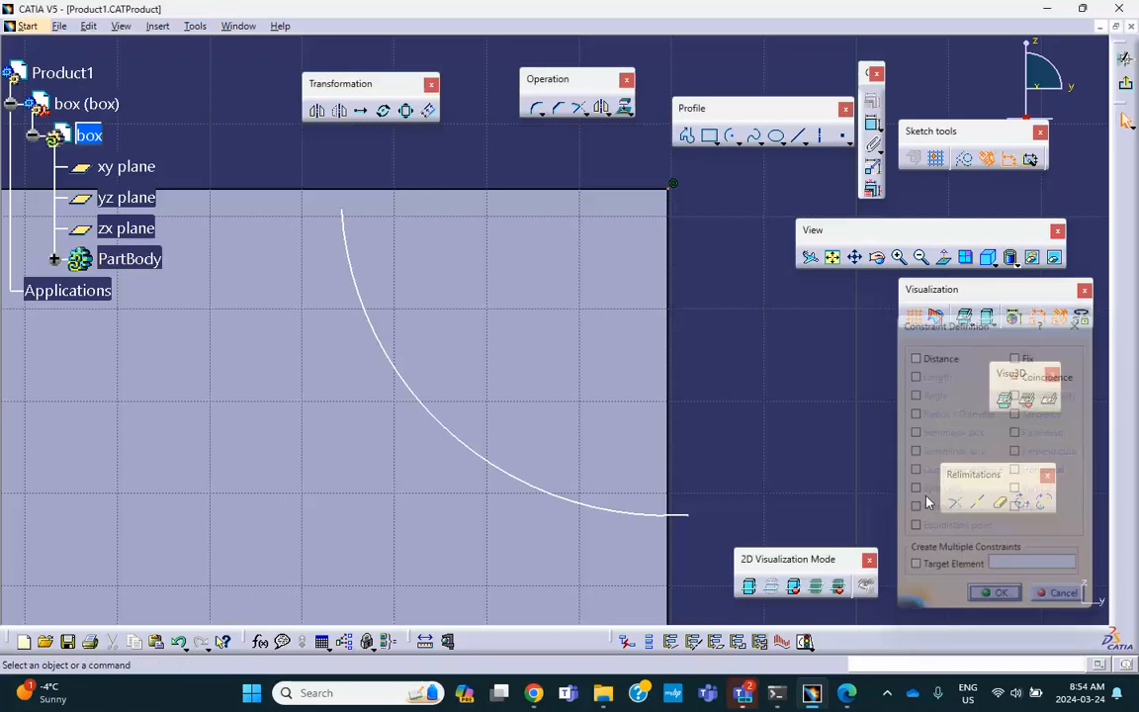
# Step: Make the arc's upper endpoint coincident with the top edge of the box face
pyautogui.click(342, 210)
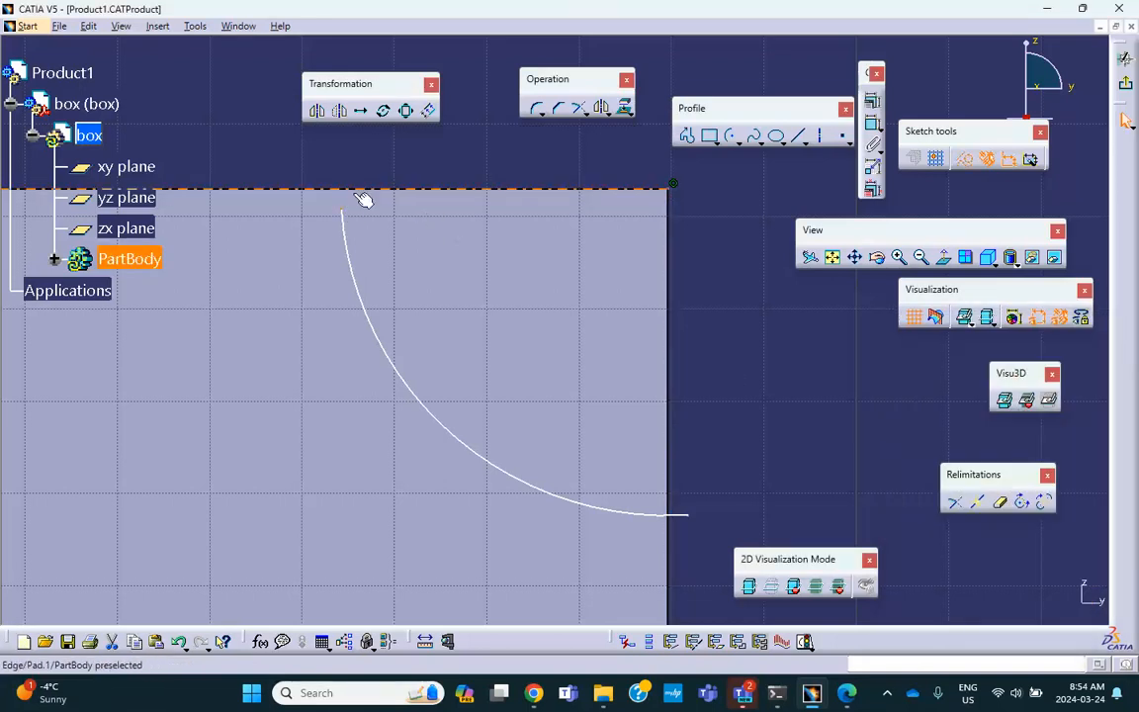
pyautogui.keyDown('ctrl'); pyautogui.click(354, 189); pyautogui.keyUp('ctrl')
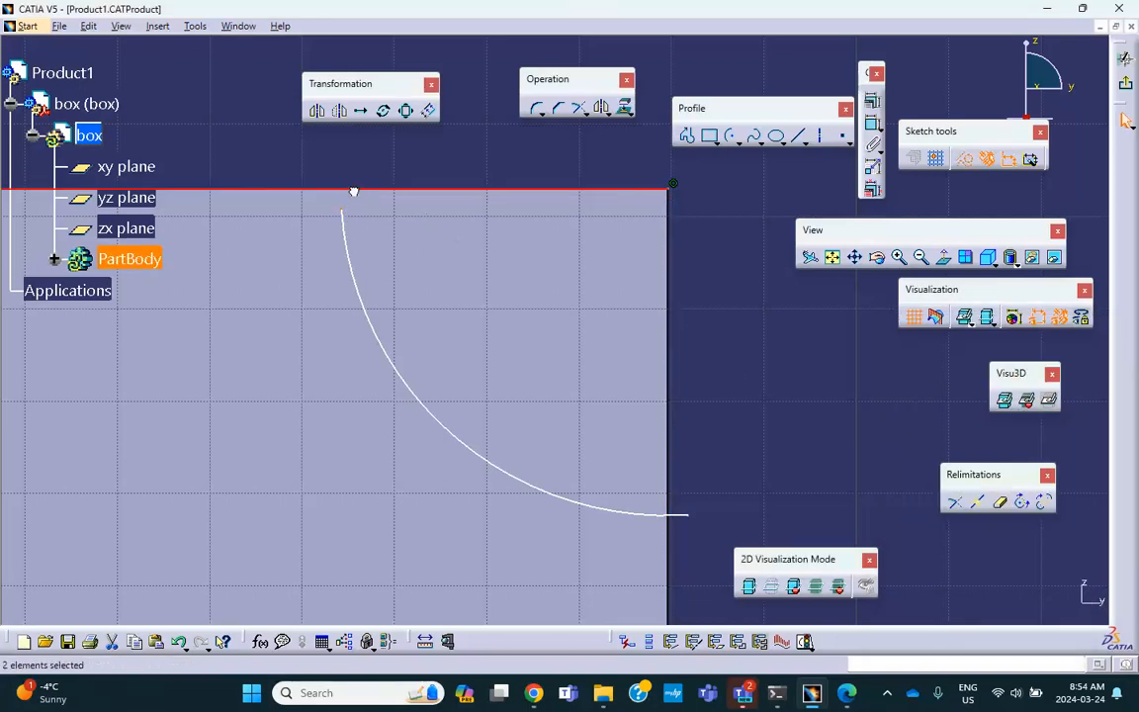
pyautogui.click(872, 100)
pyautogui.click(1016, 377)
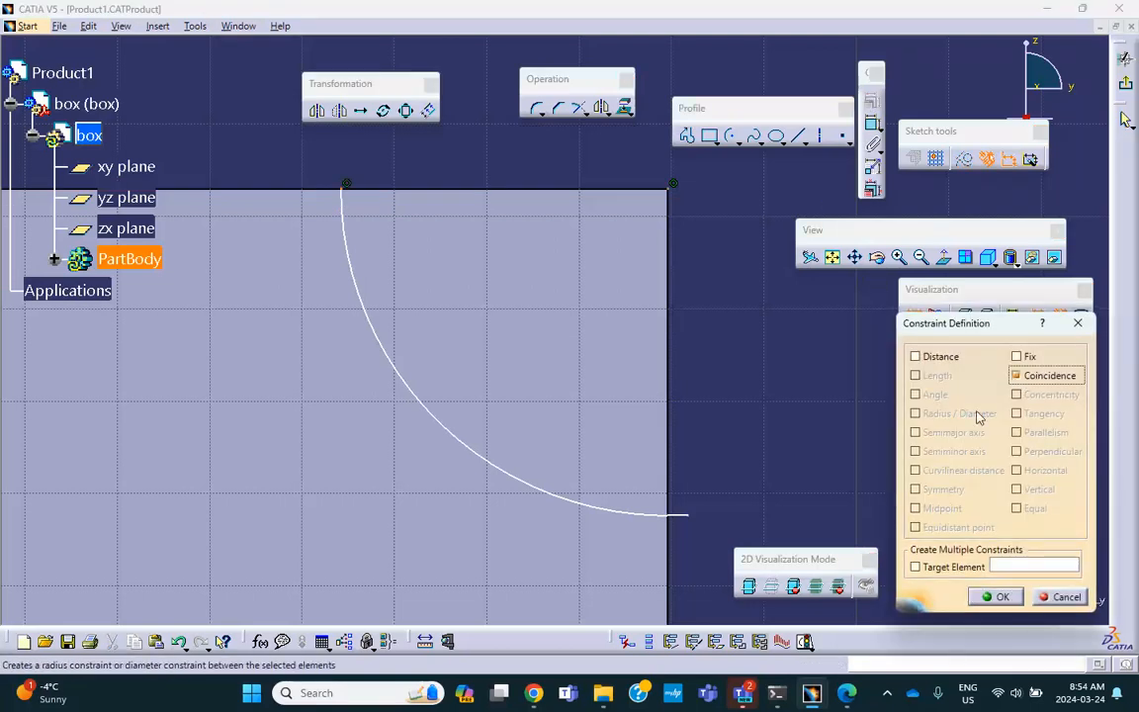
pyautogui.click(996, 596)
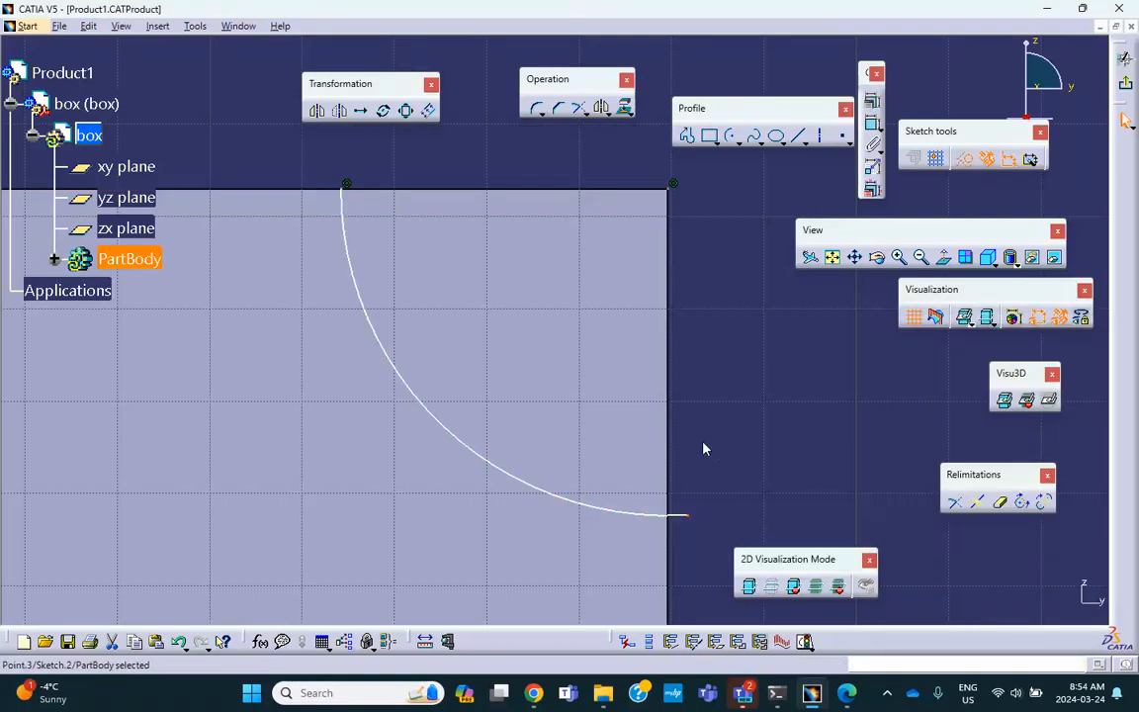
# Step: Make the arc's lower endpoint coincident with the right vertical edge of the box face
pyautogui.keyDown('ctrl'); pyautogui.click(668, 403); pyautogui.keyUp('ctrl')
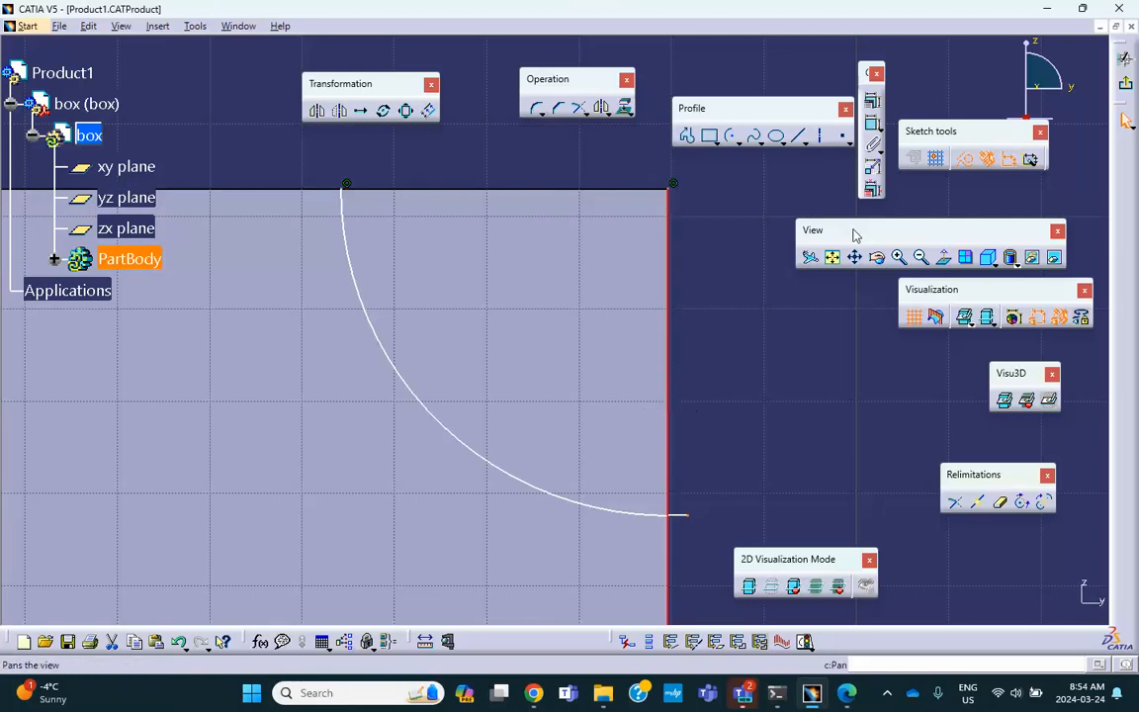
pyautogui.click(872, 99)
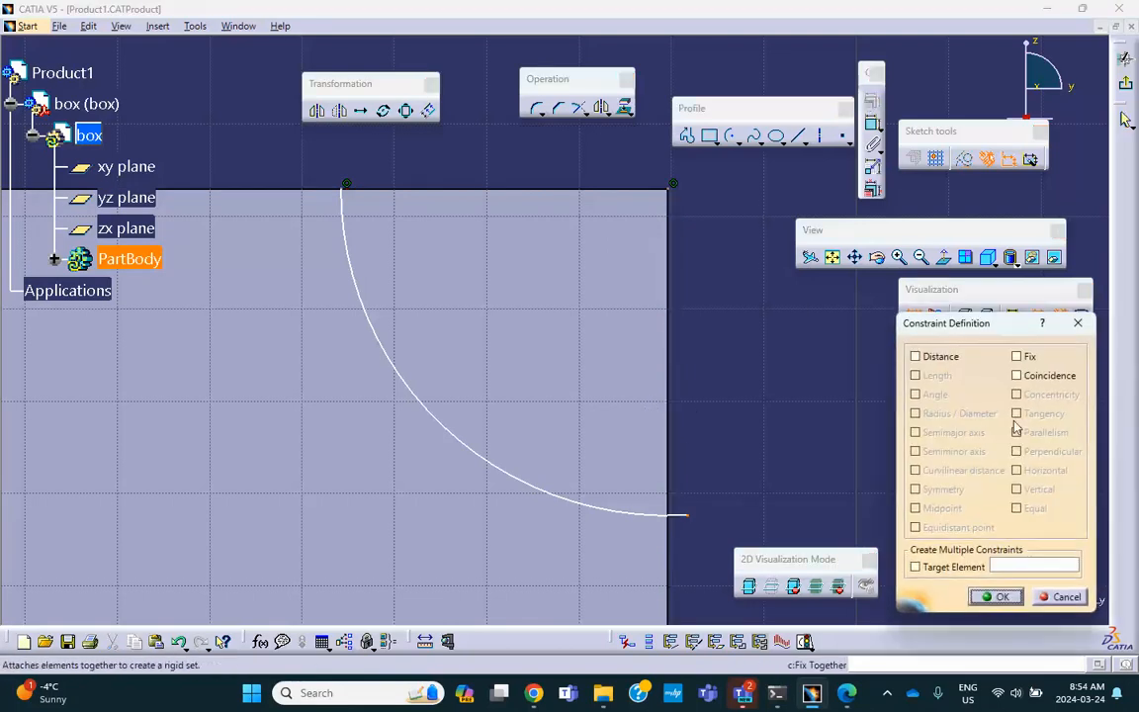
pyautogui.click(1016, 375)
pyautogui.click(997, 596)
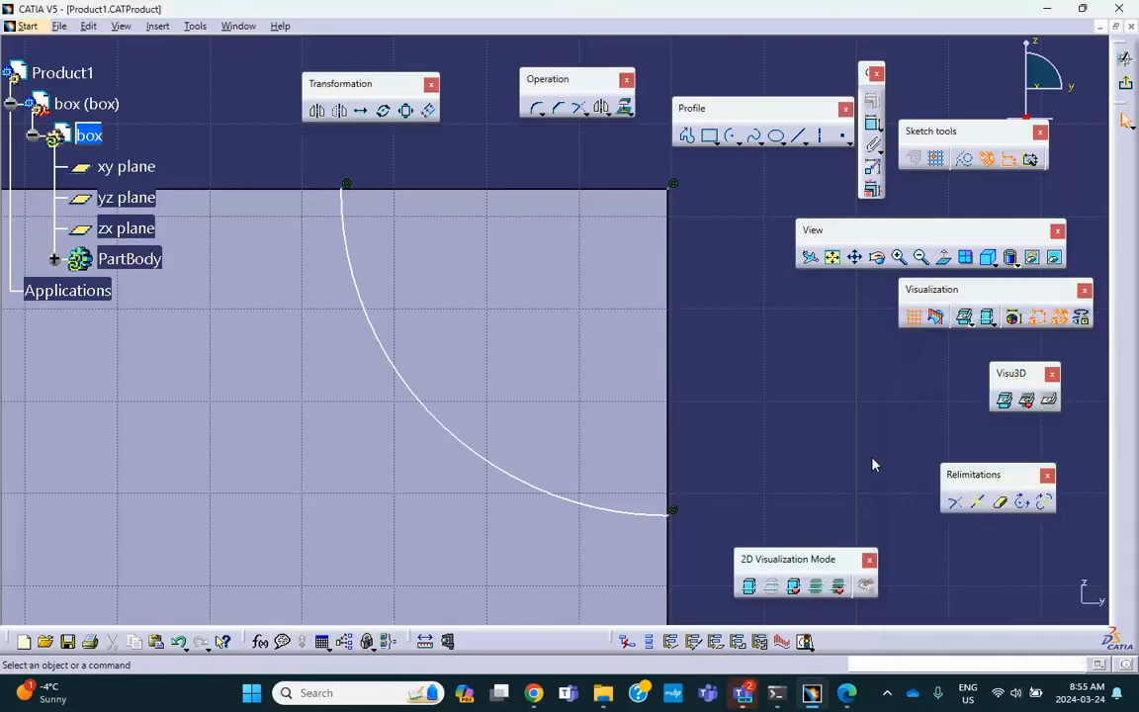
# Step: Close the quarter-circle profile with lines from the arc's endpoints to the face's upper-right corner and exit the sketch
pyautogui.click(687, 136)
pyautogui.click(349, 185)
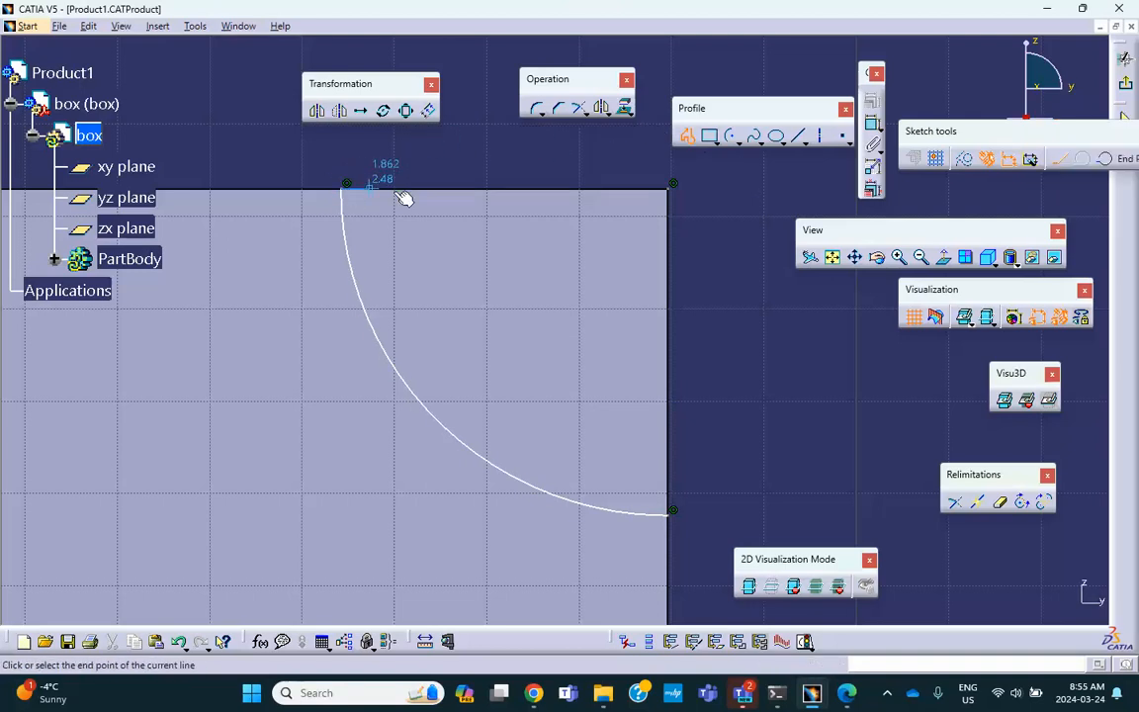
pyautogui.click(672, 184)
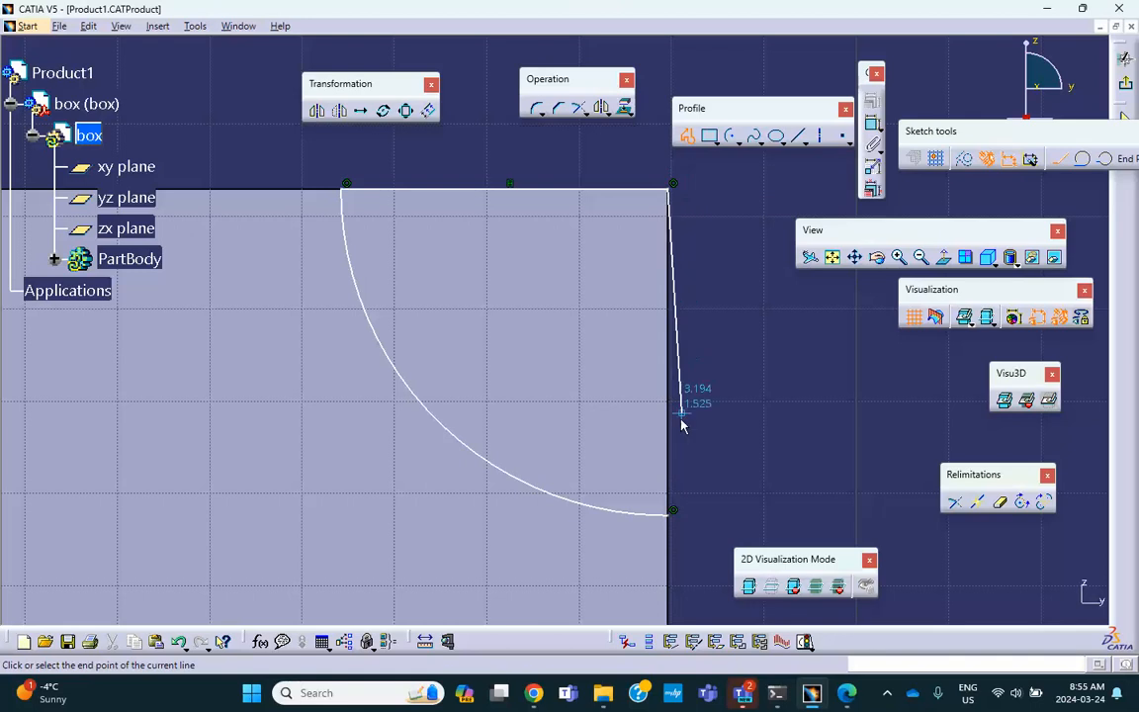
pyautogui.click(676, 521)
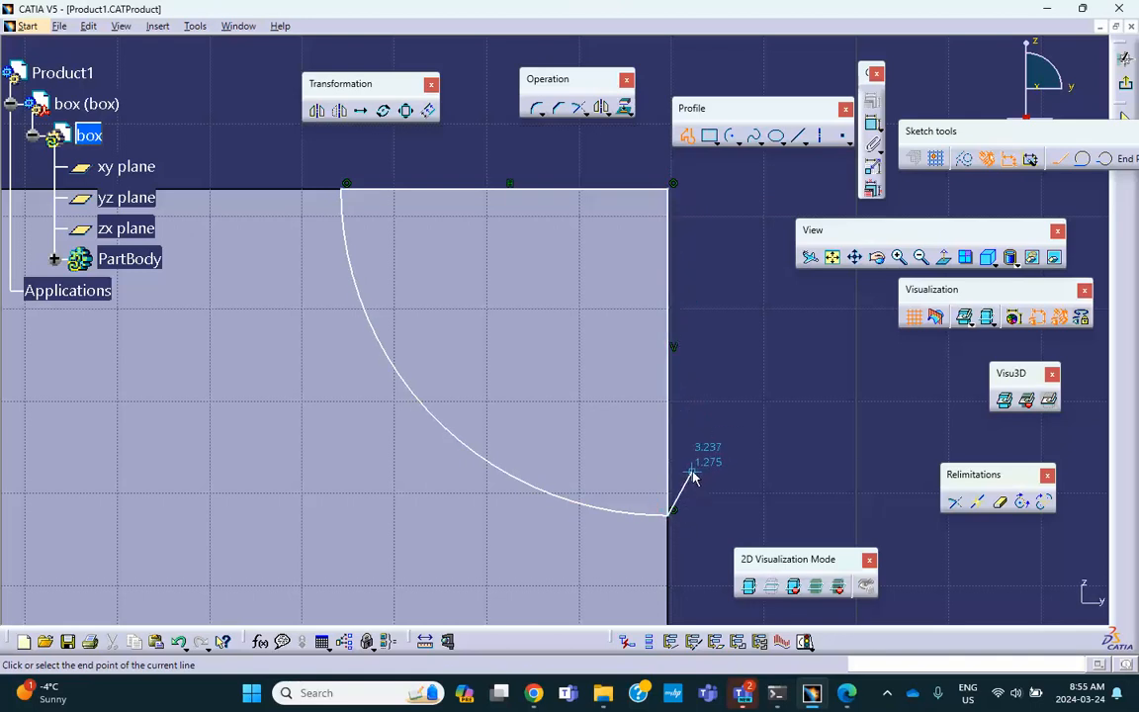
pyautogui.press('Escape')
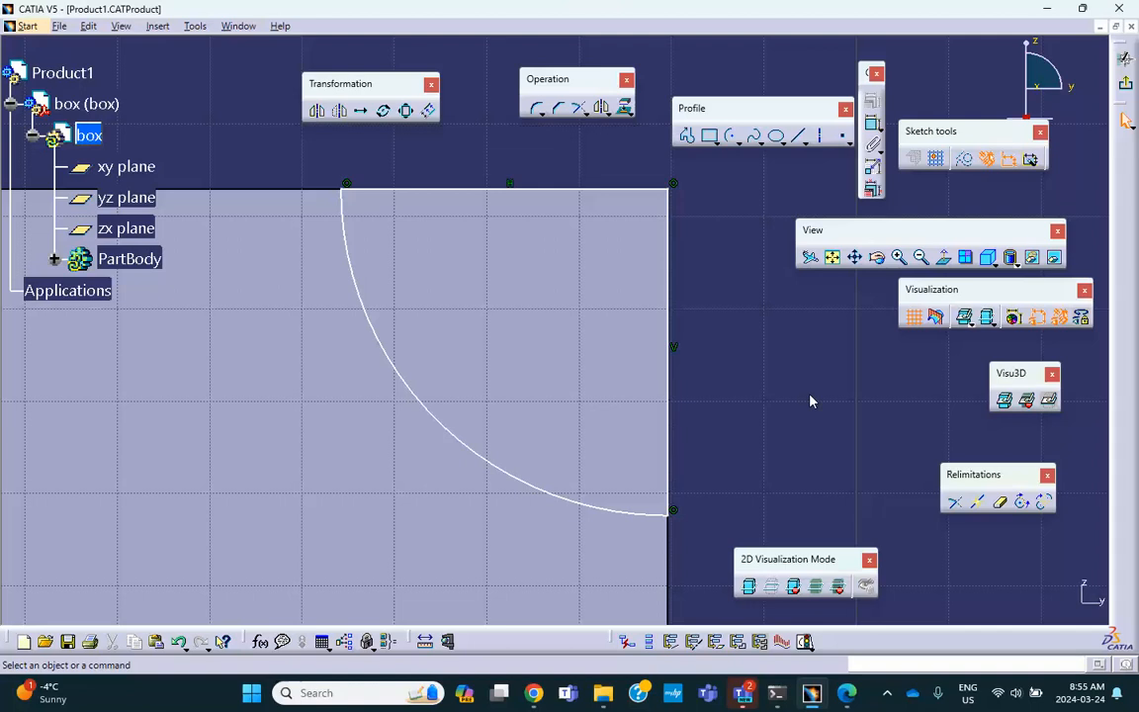
pyautogui.click(1125, 84)
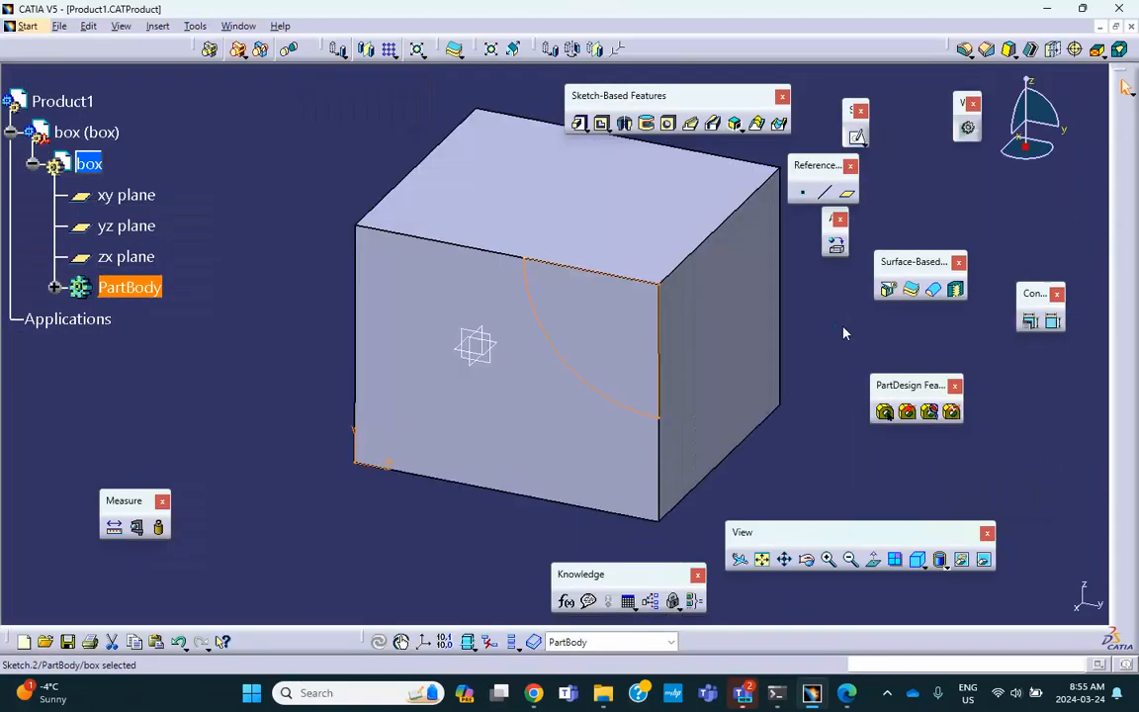
# Step: Reopen the quarter-circle sketch, add a radius dimension to the arc and exit the sketch
pyautogui.moveTo(803, 315); pyautogui.dragTo(660, 292, button='middle')
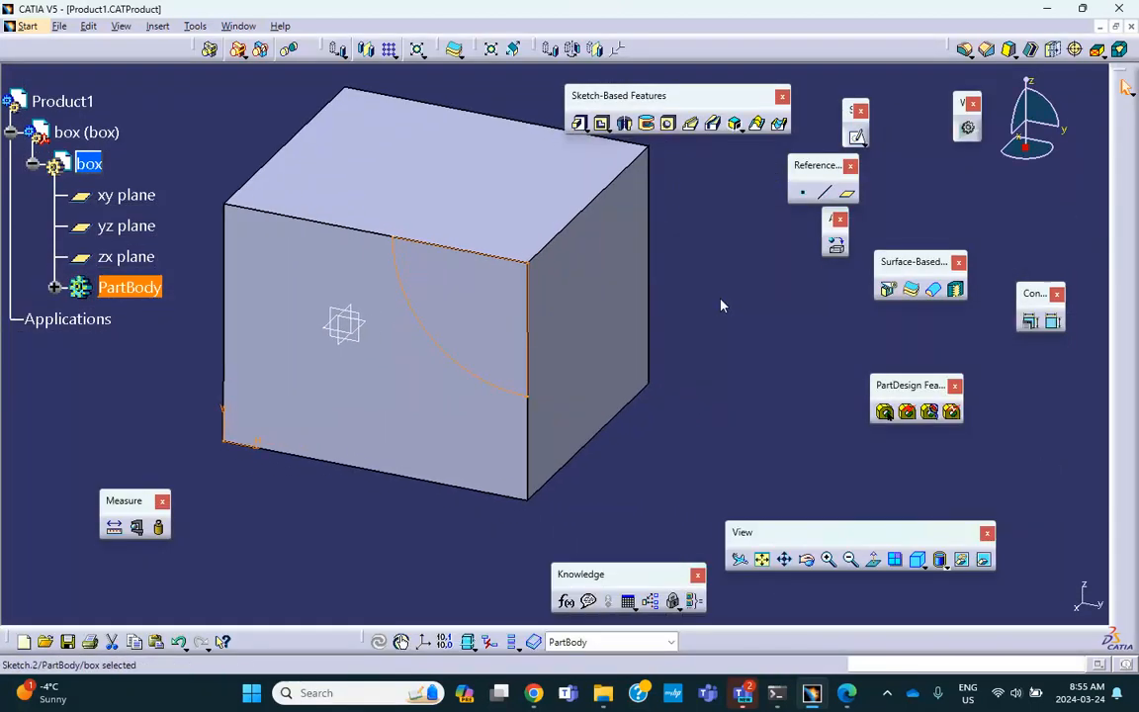
pyautogui.click(434, 337)
pyautogui.click(55, 288)
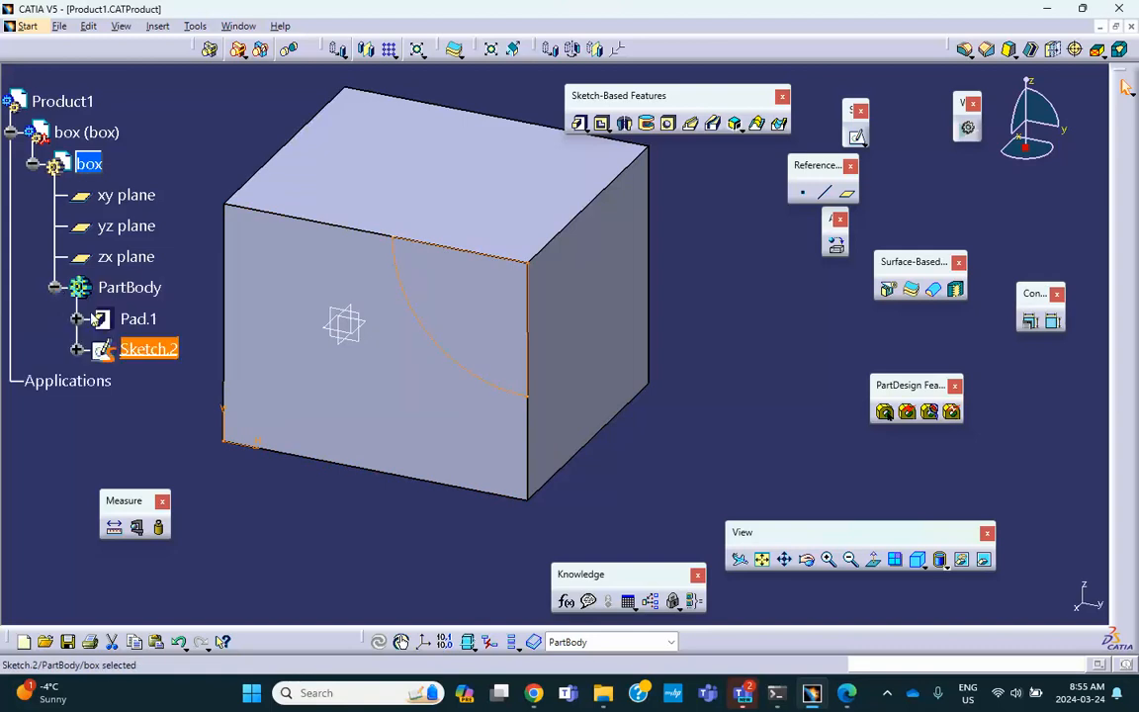
pyautogui.doubleClick(154, 352)
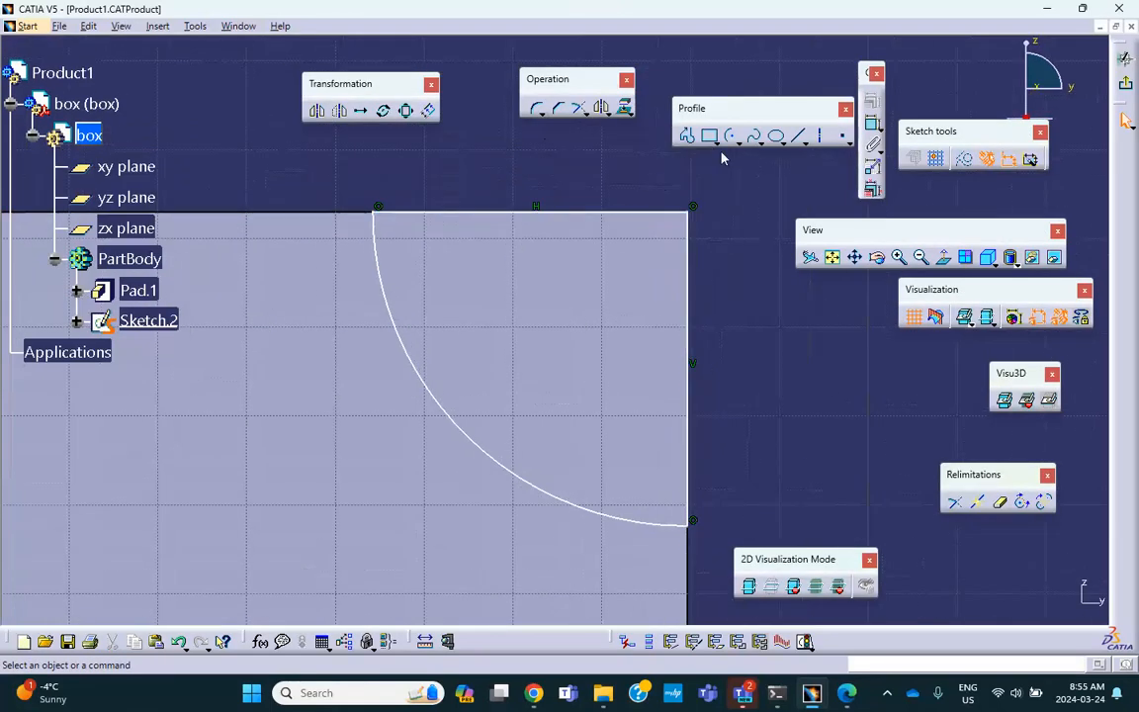
pyautogui.click(873, 125)
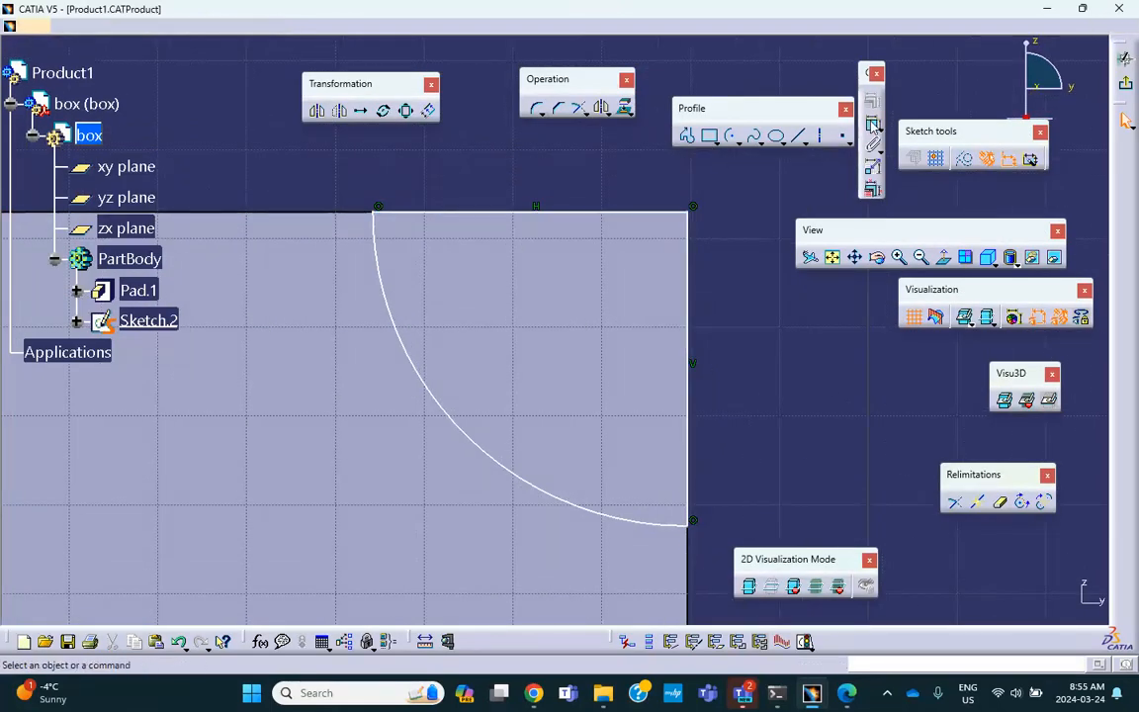
pyautogui.click(556, 475)
pyautogui.click(451, 559)
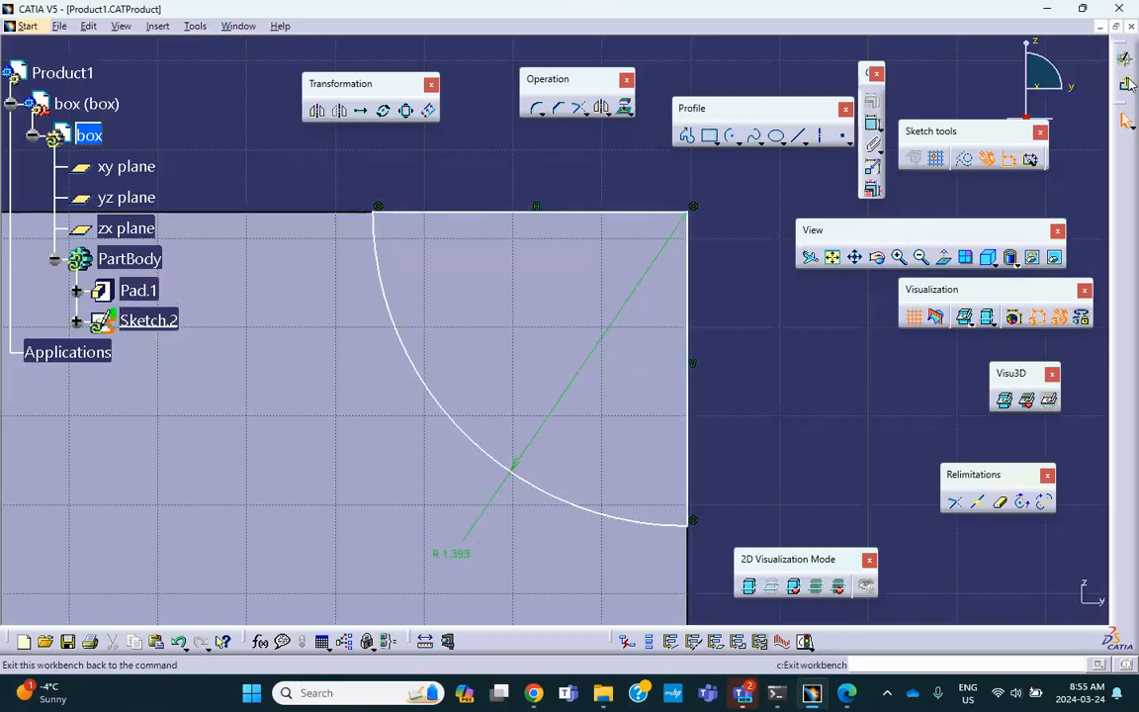
pyautogui.click(1125, 120)
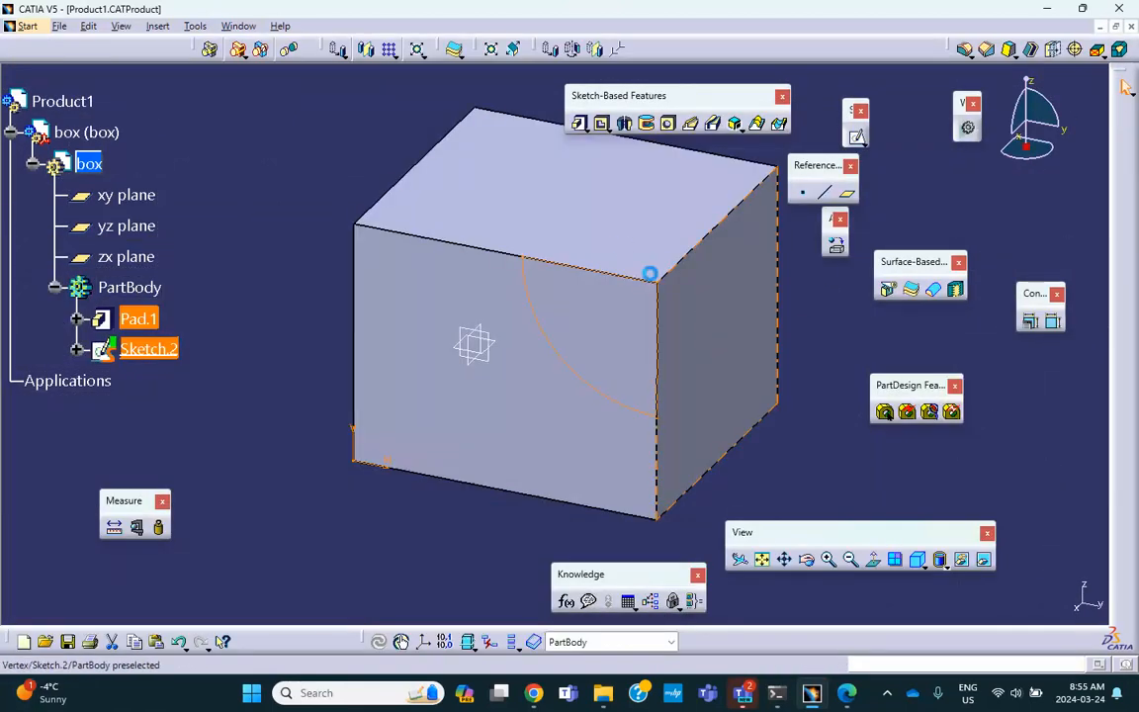
pyautogui.moveTo(648, 270)
pyautogui.mouseDown(button='middle')
pyautogui.moveTo(483, 246)
pyautogui.moveTo(483, 282)
pyautogui.mouseUp(button='middle')
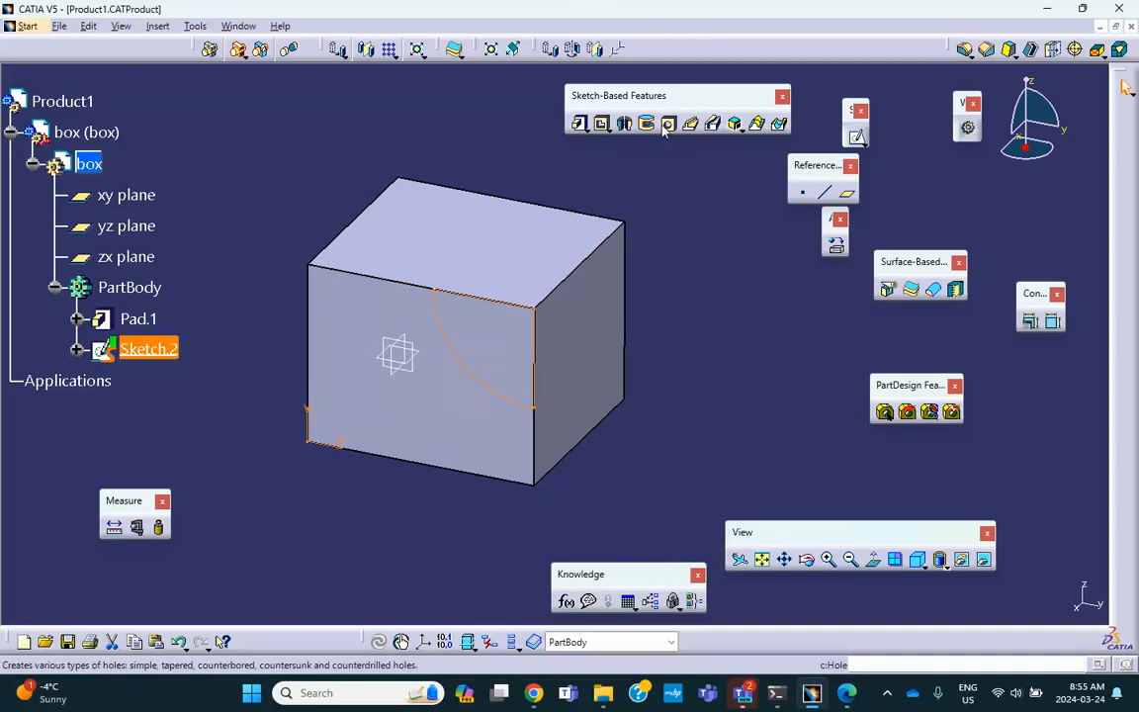
# Step: Try a 40-degree shaft of the quarter-circle sketch about the vertical edge at the box corner, and undo it
pyautogui.click(624, 122)
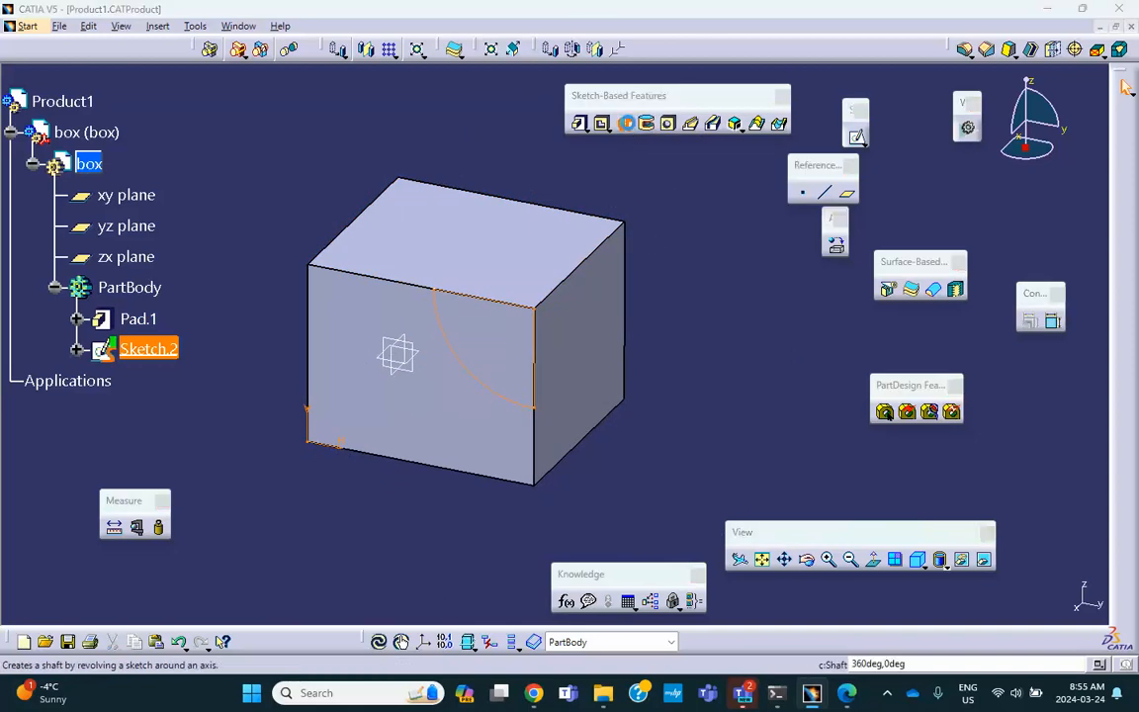
pyautogui.click(539, 352)
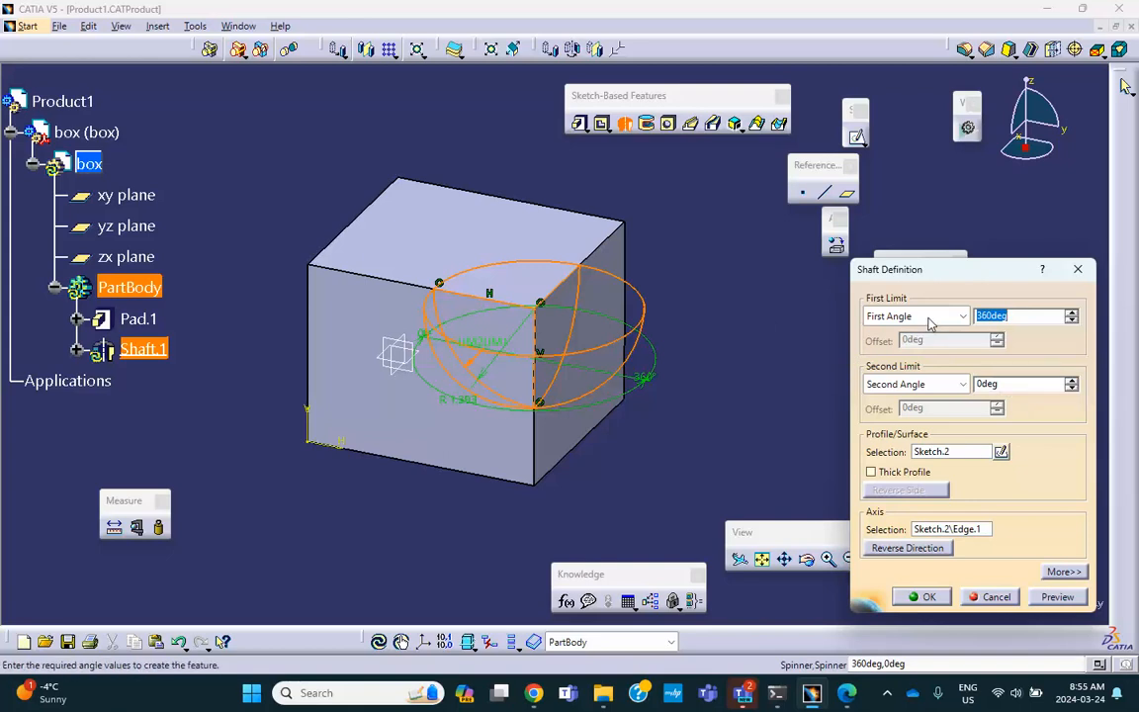
pyautogui.doubleClick(1001, 315)
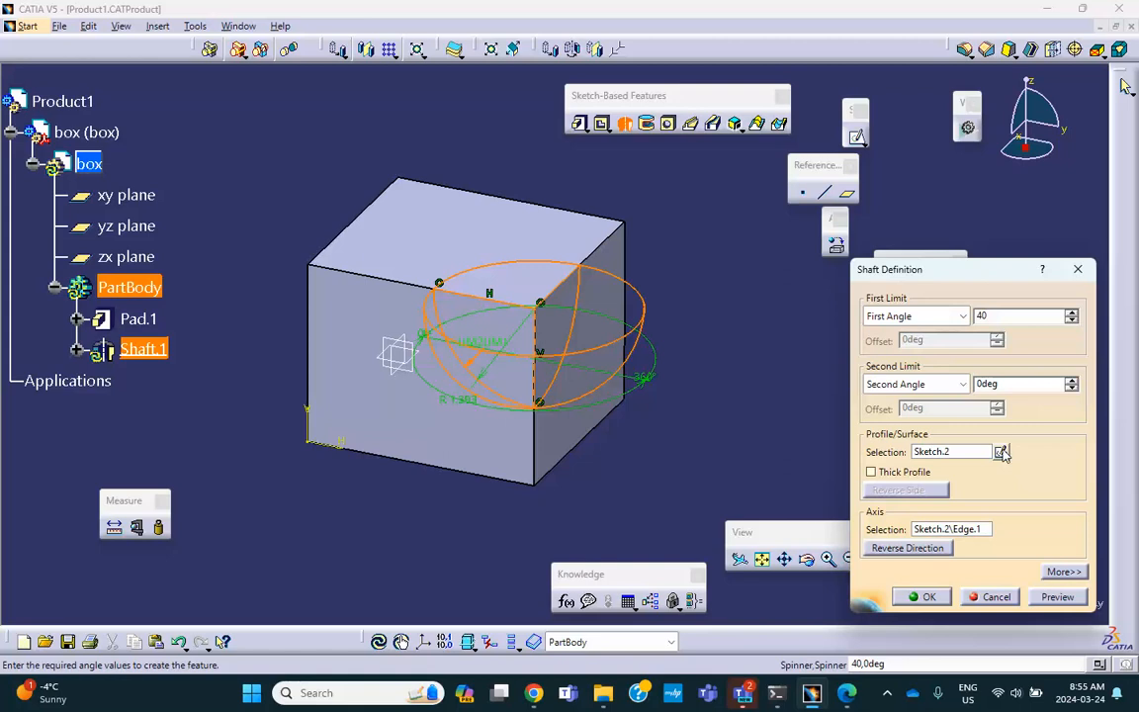
pyautogui.click(929, 597)
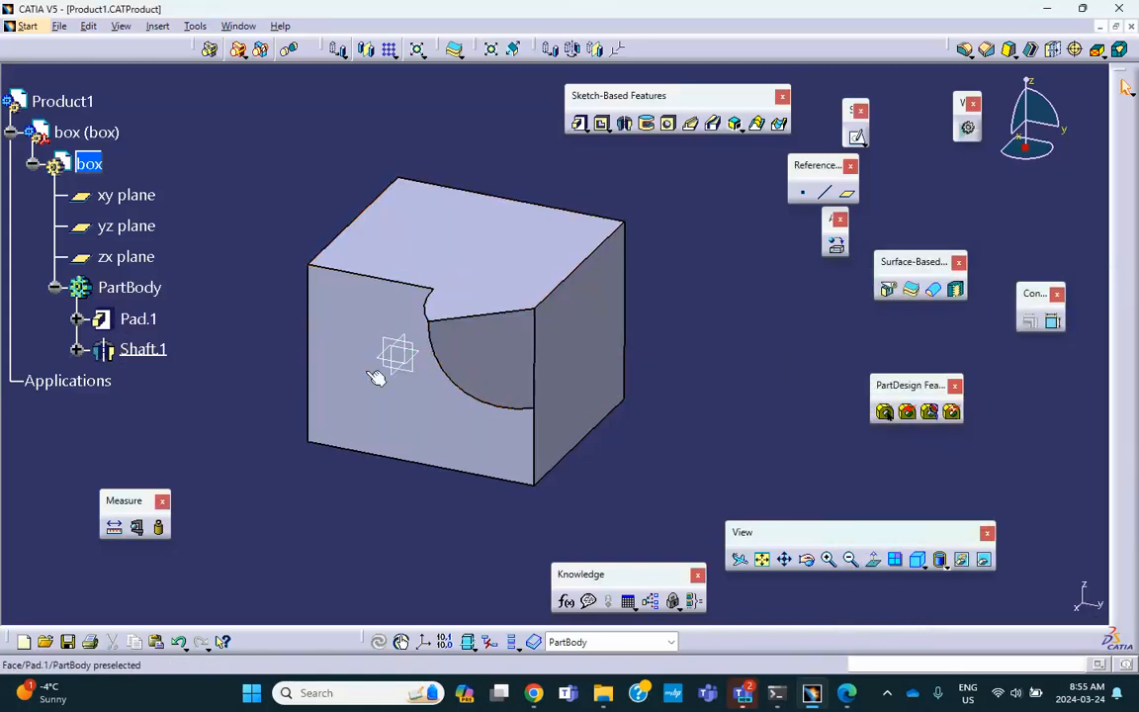
pyautogui.click(353, 423)
pyautogui.hotkey('ctrl', 'z')
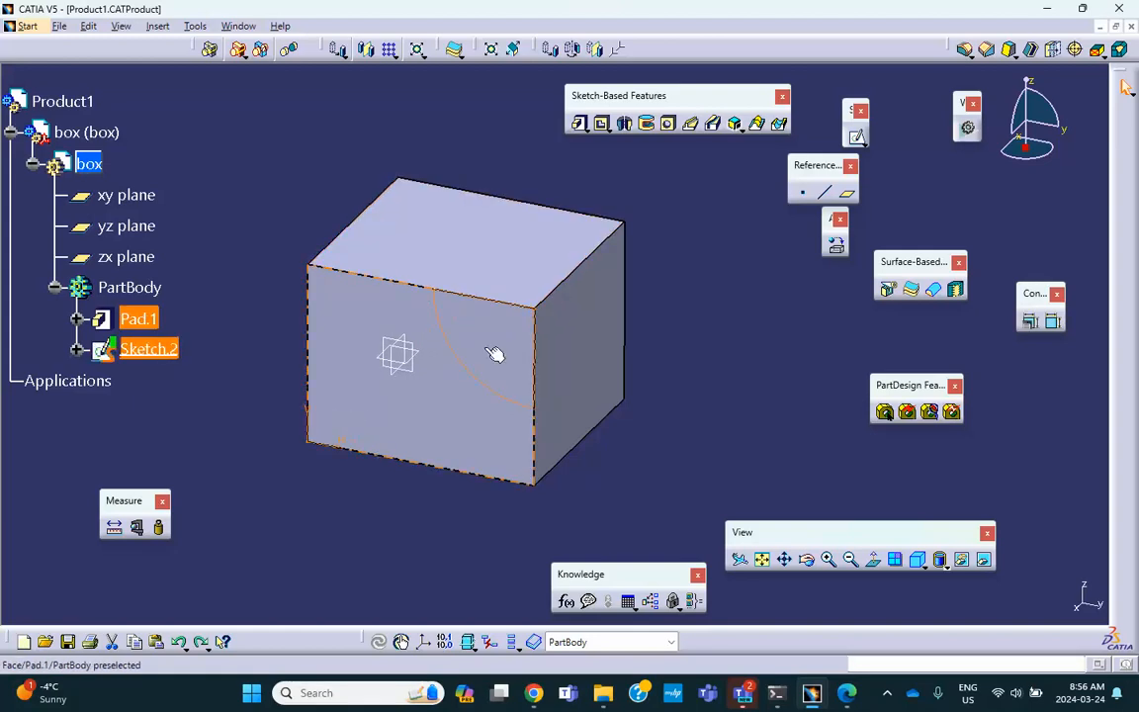
pyautogui.click(658, 286)
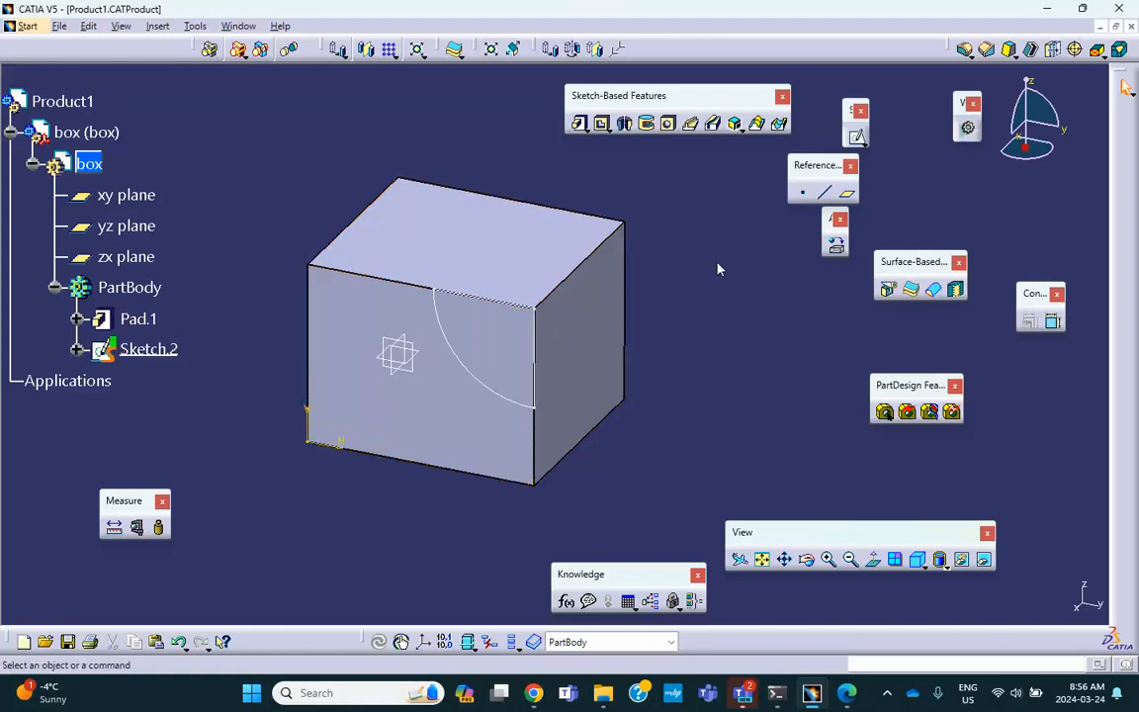
# Step: Cut a 40-degree groove from the quarter-circle sketch about its vertical edge, with the rotation direction reversed
pyautogui.click(648, 124)
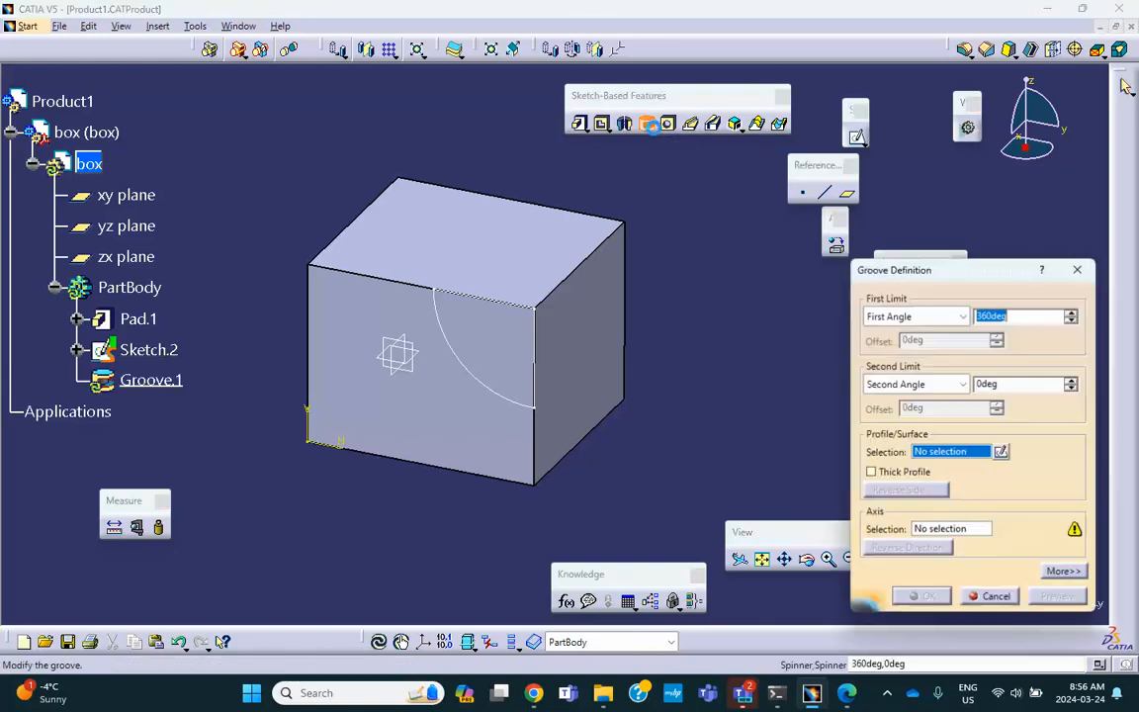
pyautogui.click(476, 381)
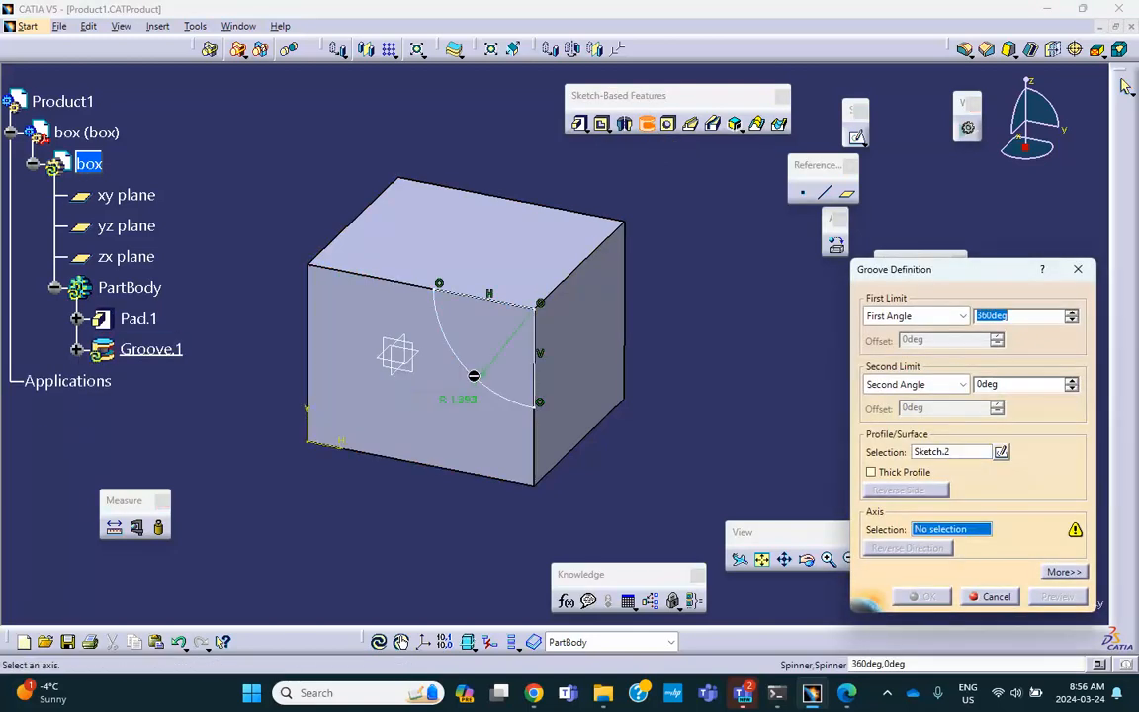
pyautogui.click(539, 355)
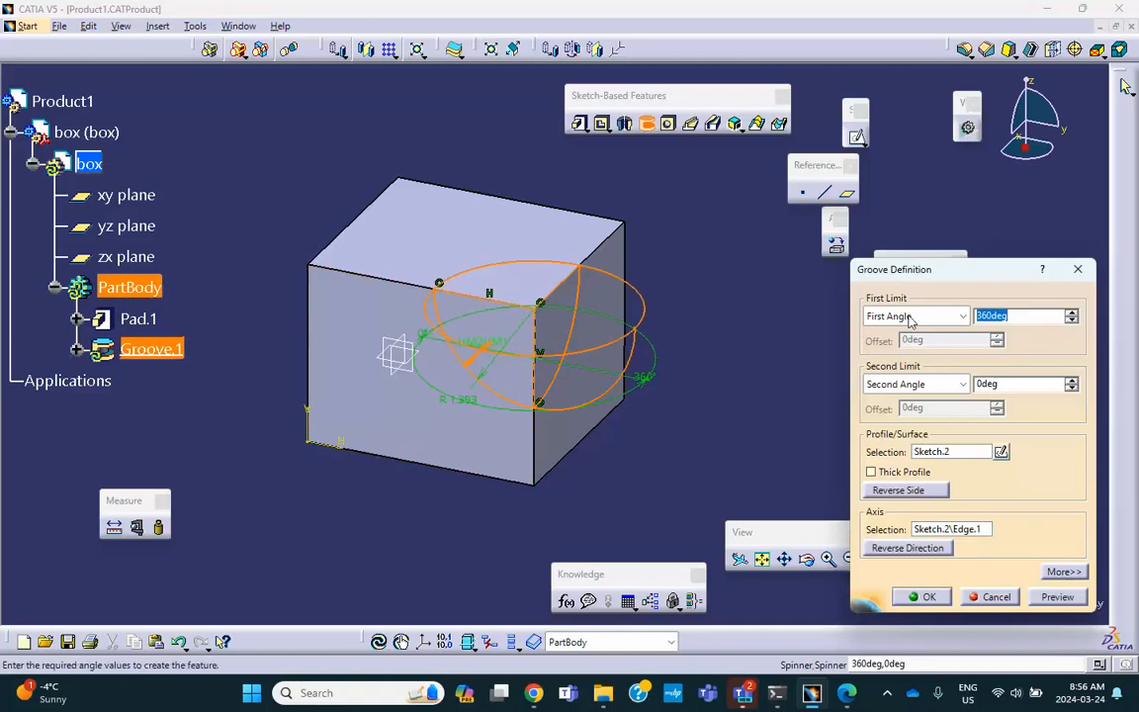
pyautogui.write('40')
pyautogui.click(1057, 598)
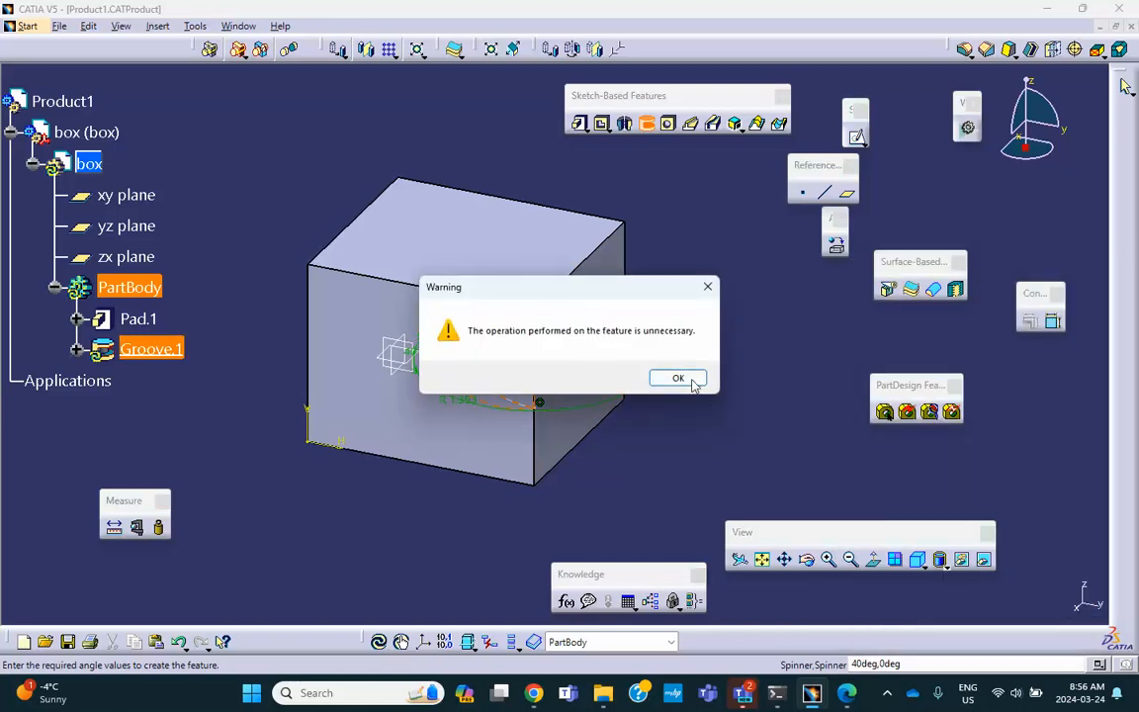
pyautogui.click(692, 382)
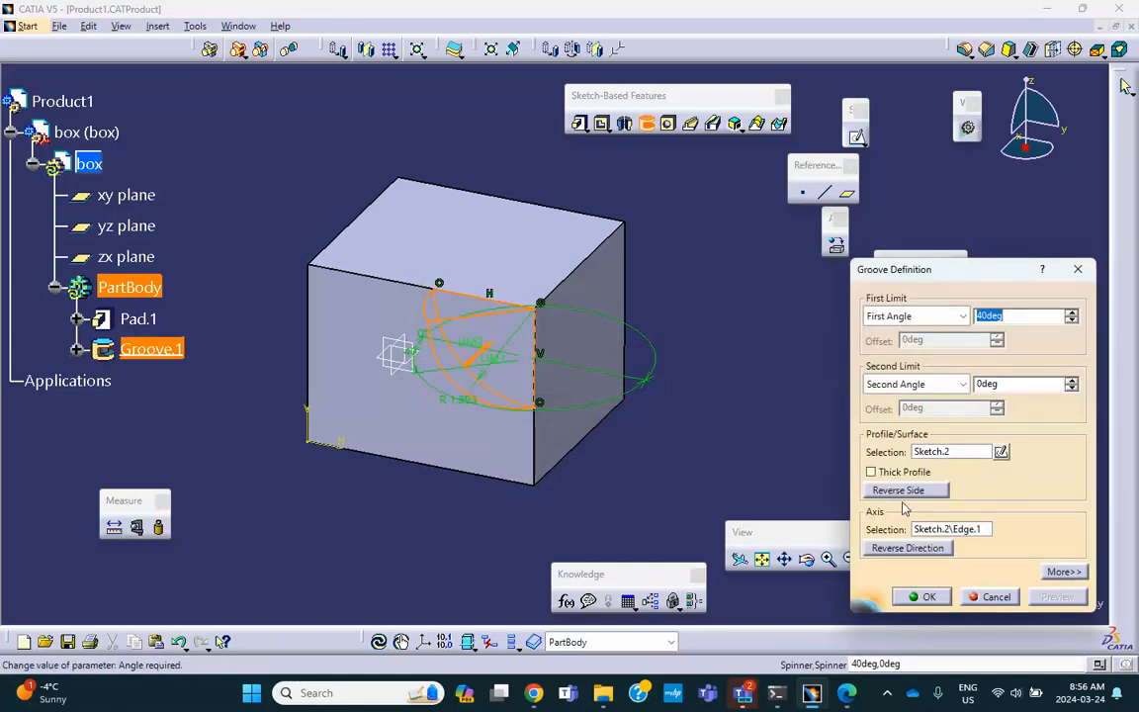
pyautogui.click(910, 489)
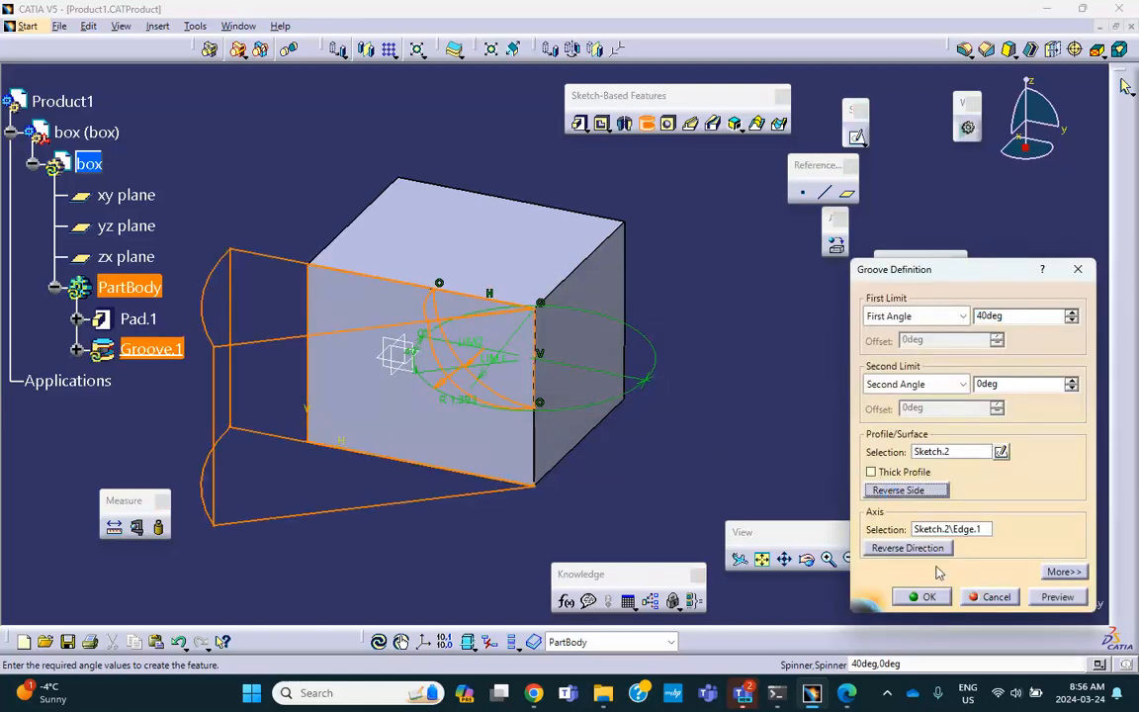
pyautogui.click(901, 496)
pyautogui.click(906, 551)
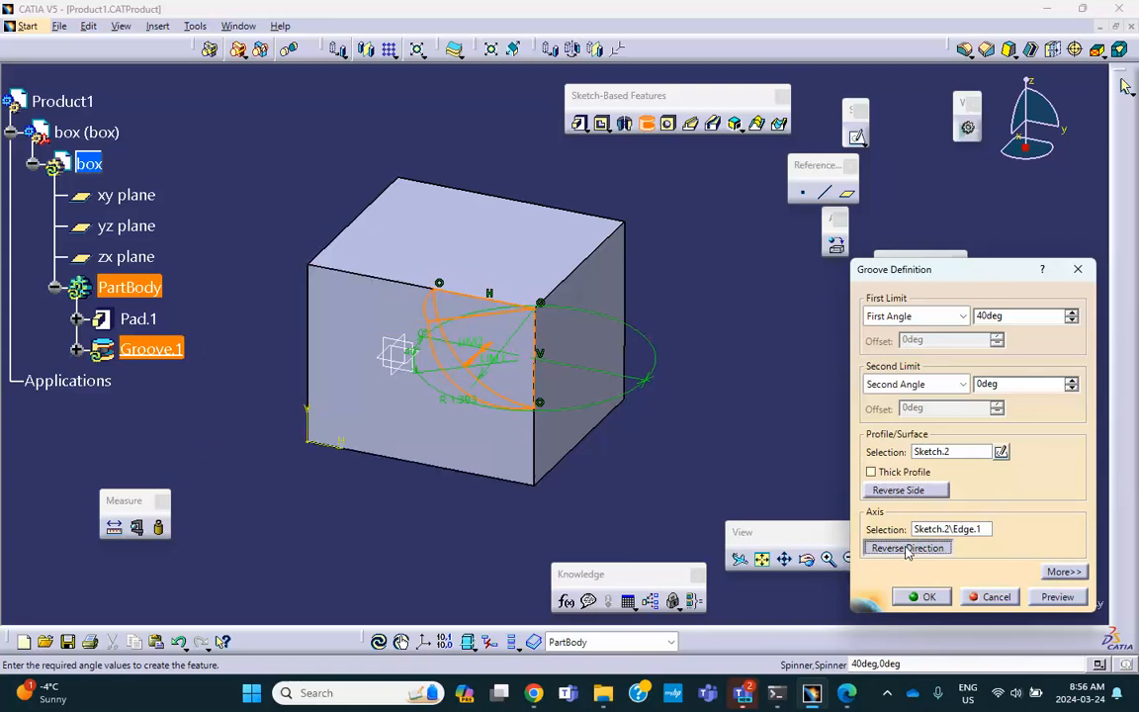
pyautogui.click(932, 596)
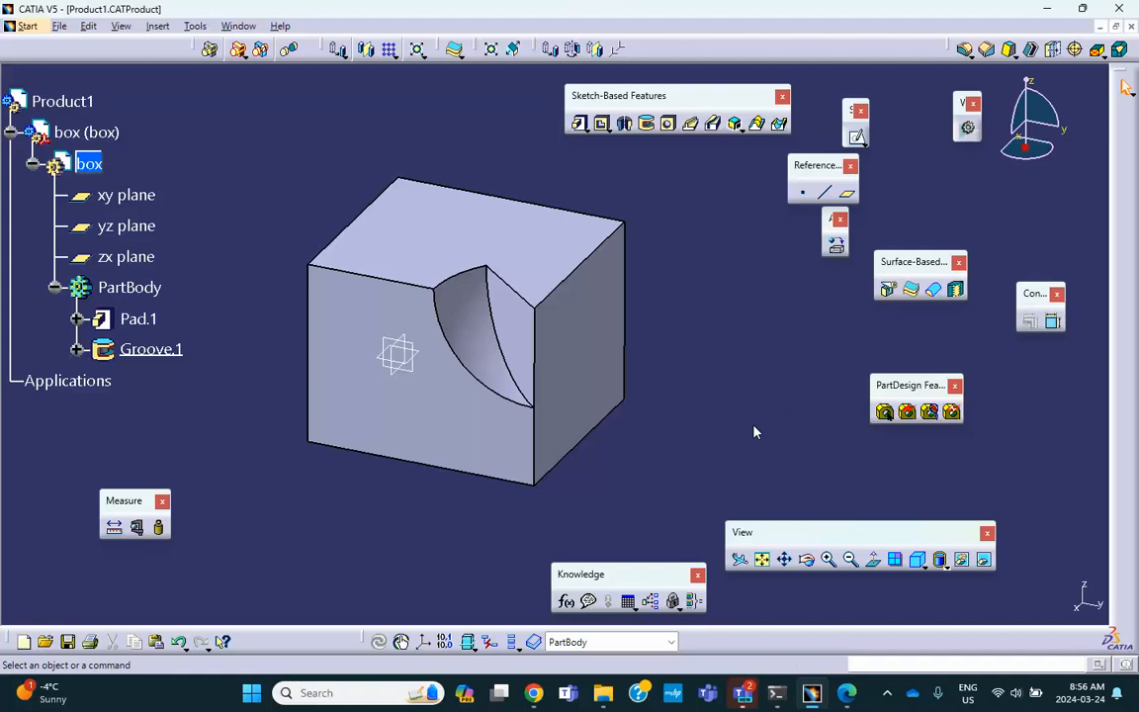
# Step: Insert a new part into Product1, using the assembly origin as its origin point
pyautogui.moveTo(277, 227); pyautogui.dragTo(281, 214, button='middle')
pyautogui.doubleClick(63, 101)
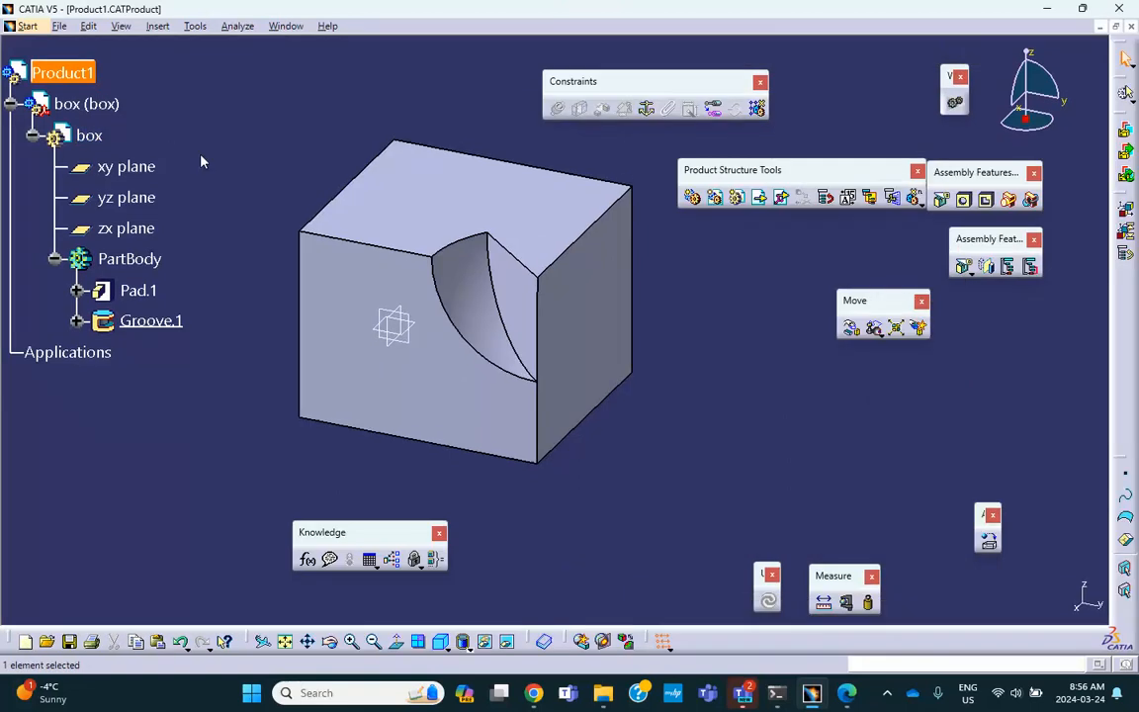
pyautogui.click(157, 25)
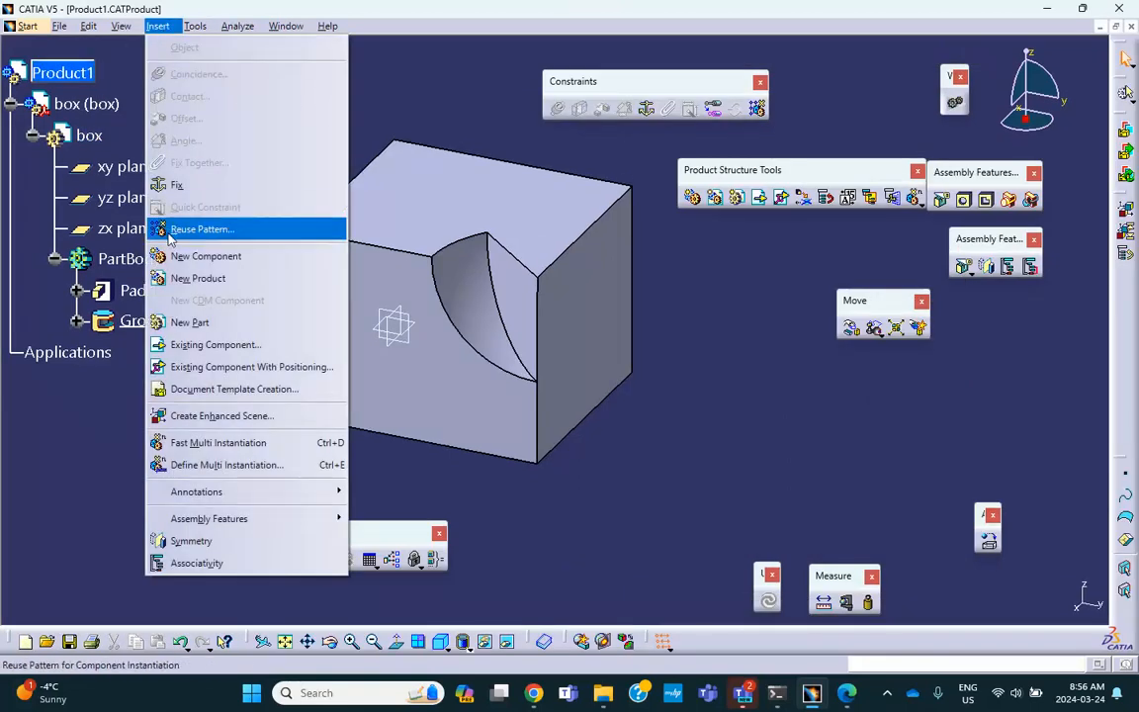
pyautogui.click(162, 290)
pyautogui.click(62, 72)
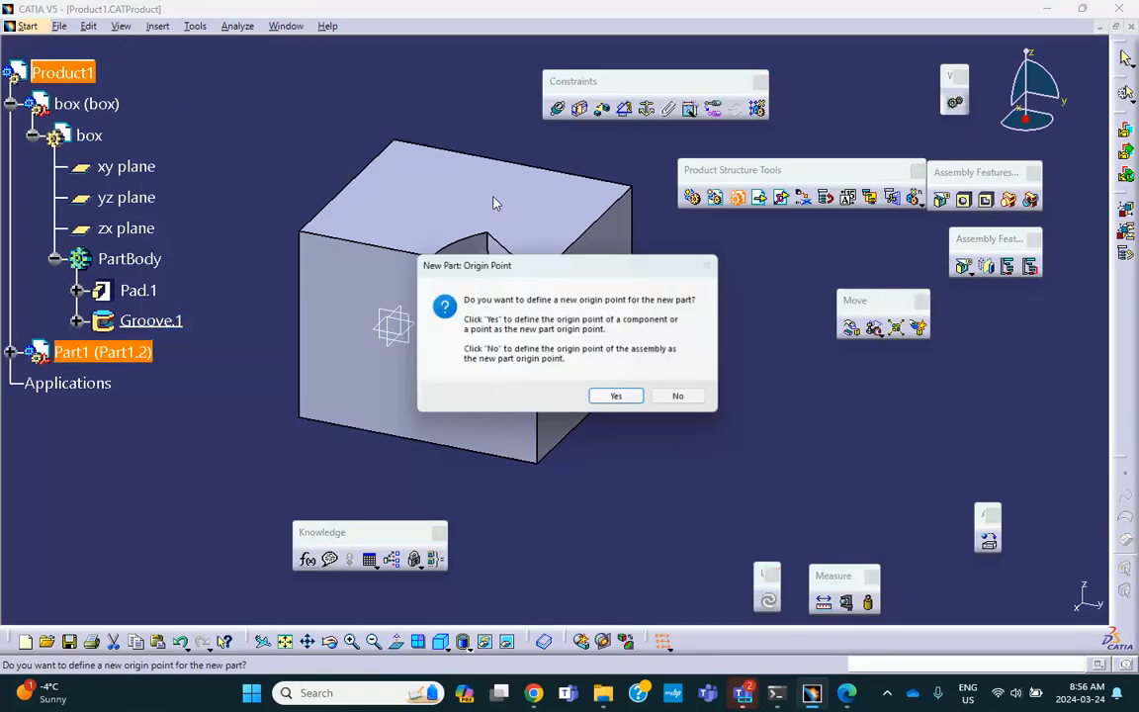
pyautogui.click(685, 401)
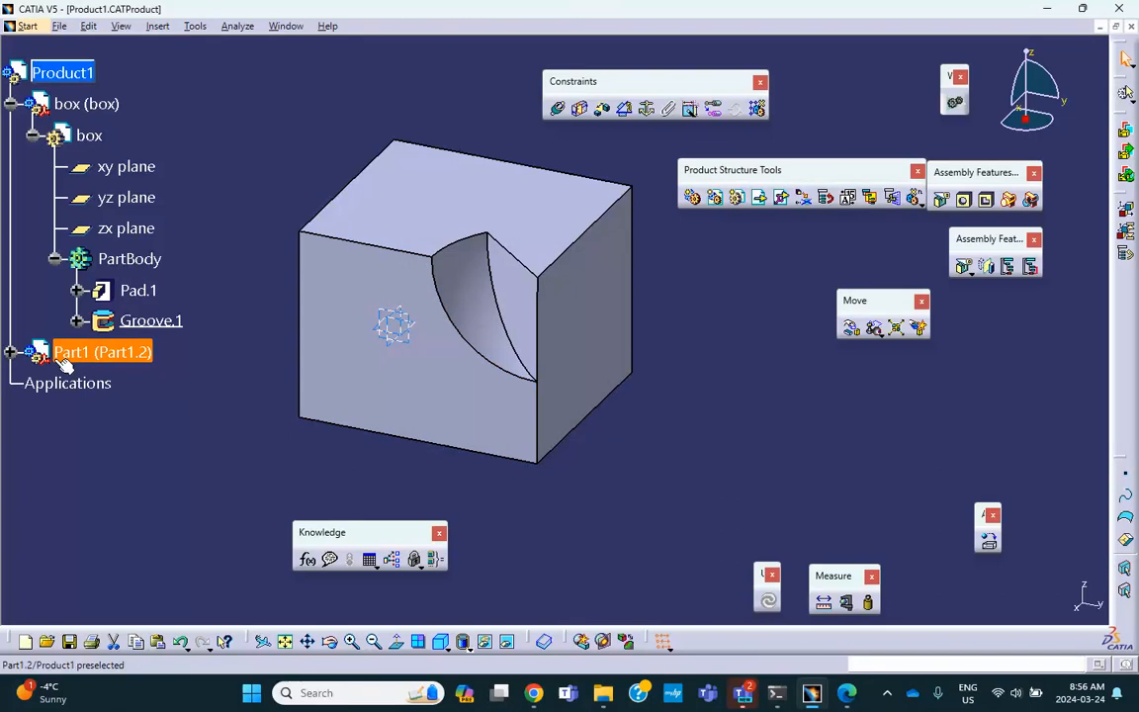
# Step: Set both the instance name and the part number of the new part to wedge
pyautogui.rightClick(102, 356)
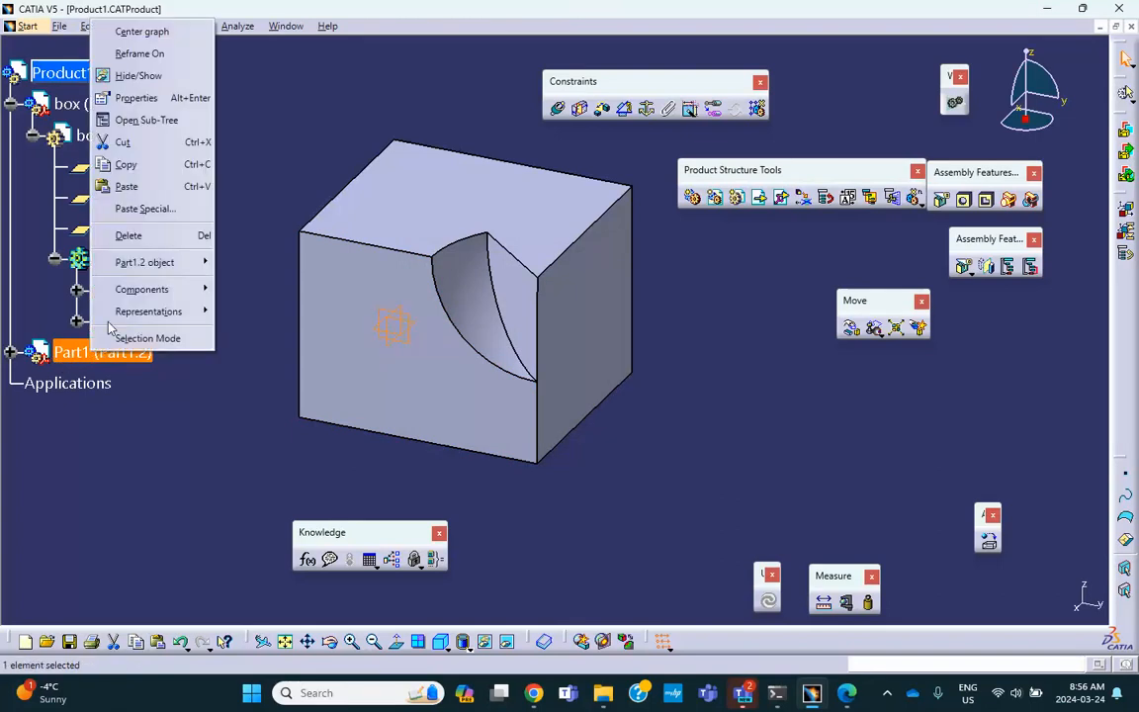
pyautogui.click(137, 103)
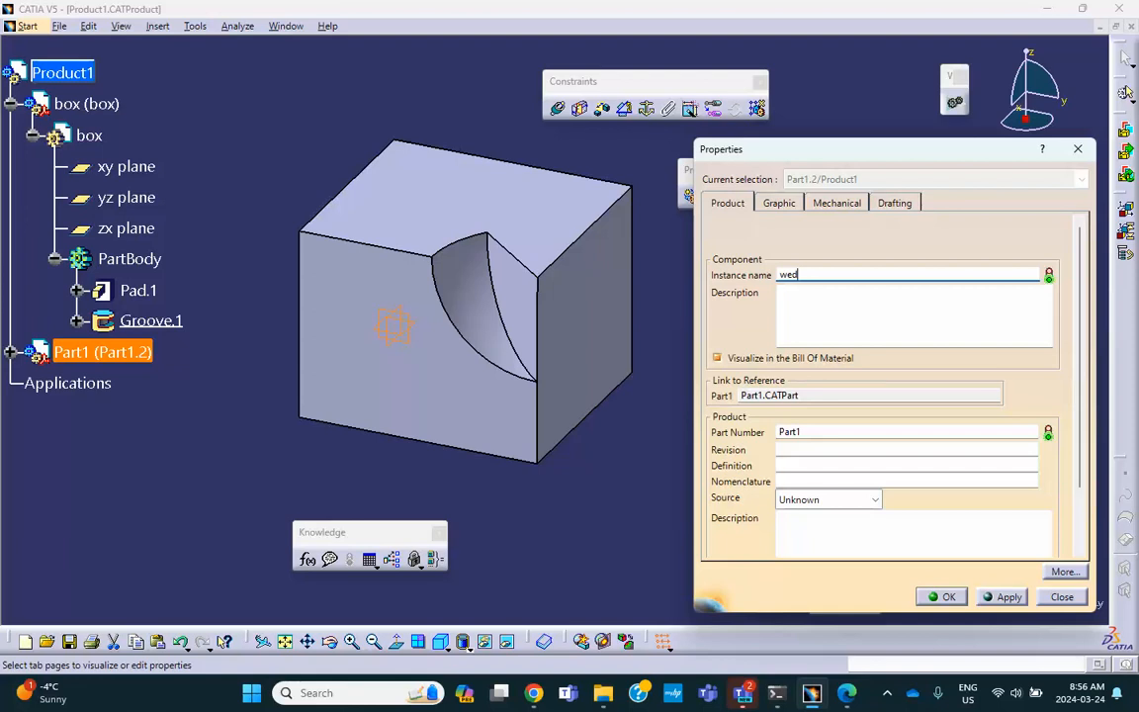
pyautogui.write('wedge')
pyautogui.doubleClick(818, 432)
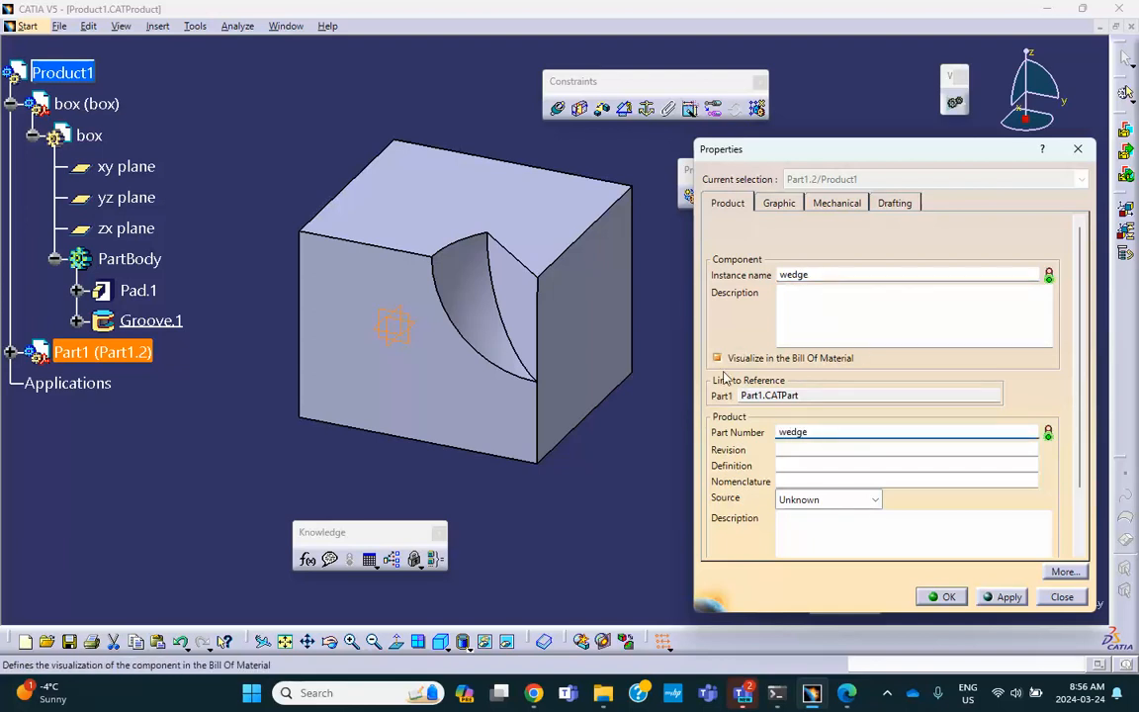
pyautogui.click(939, 596)
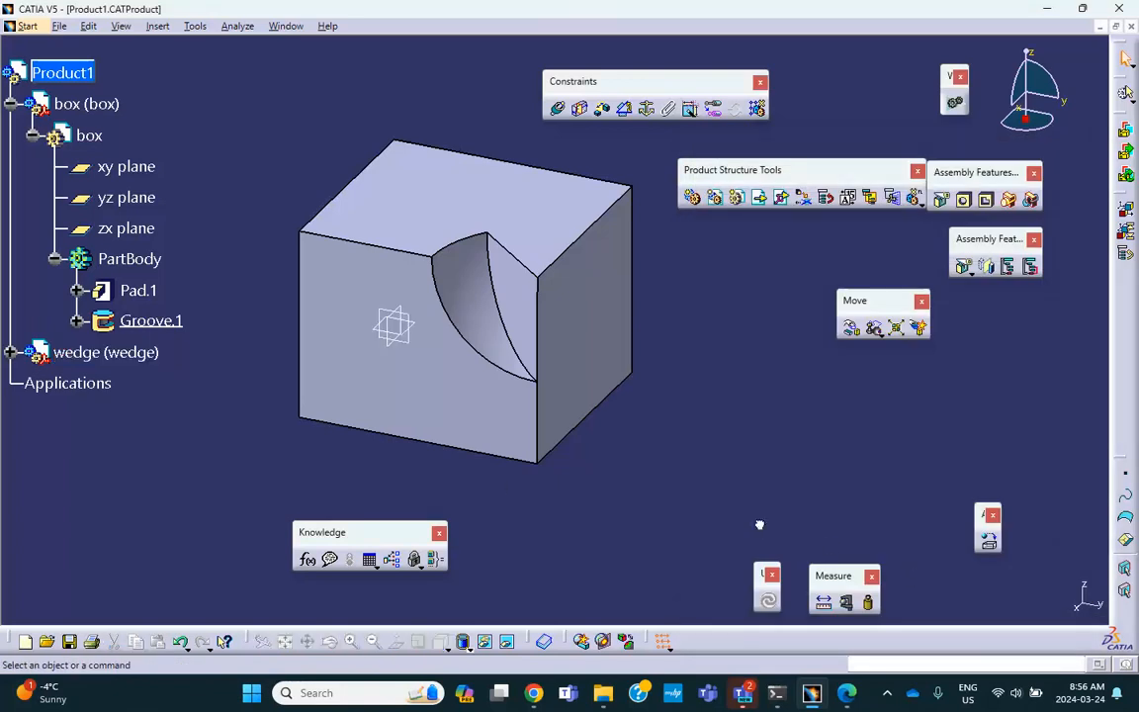
# Step: Open the wedge part for editing and create a reference plane offset -3 in from the box's front face
pyautogui.click(9, 352)
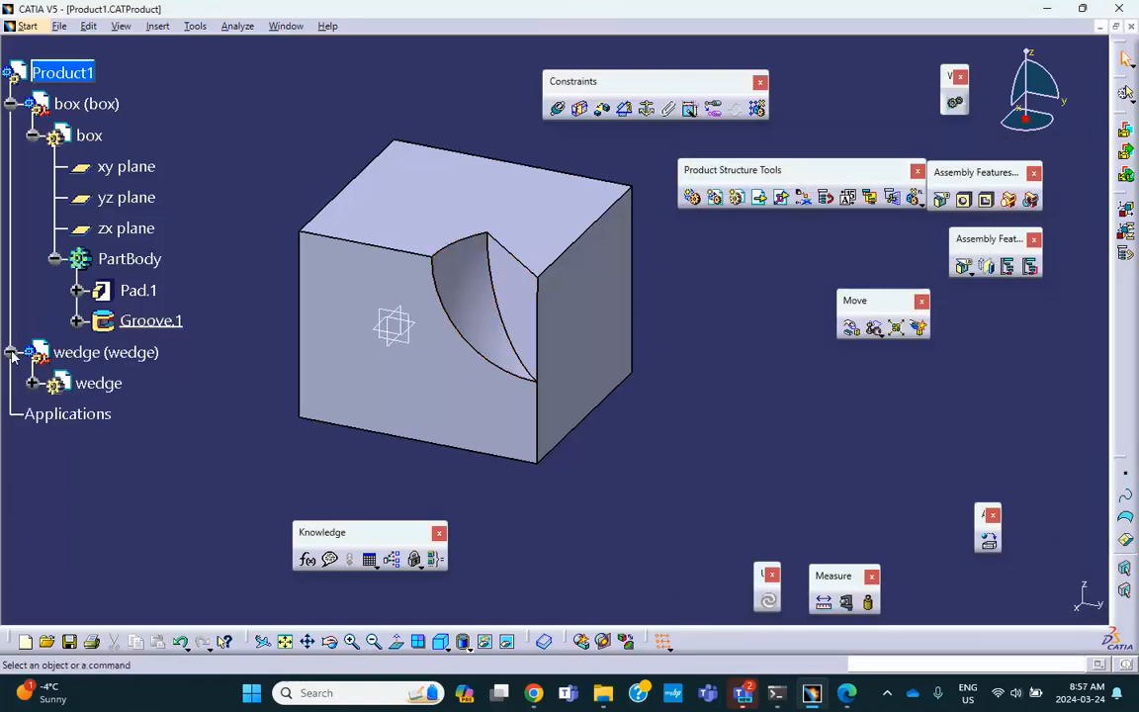
pyautogui.doubleClick(99, 383)
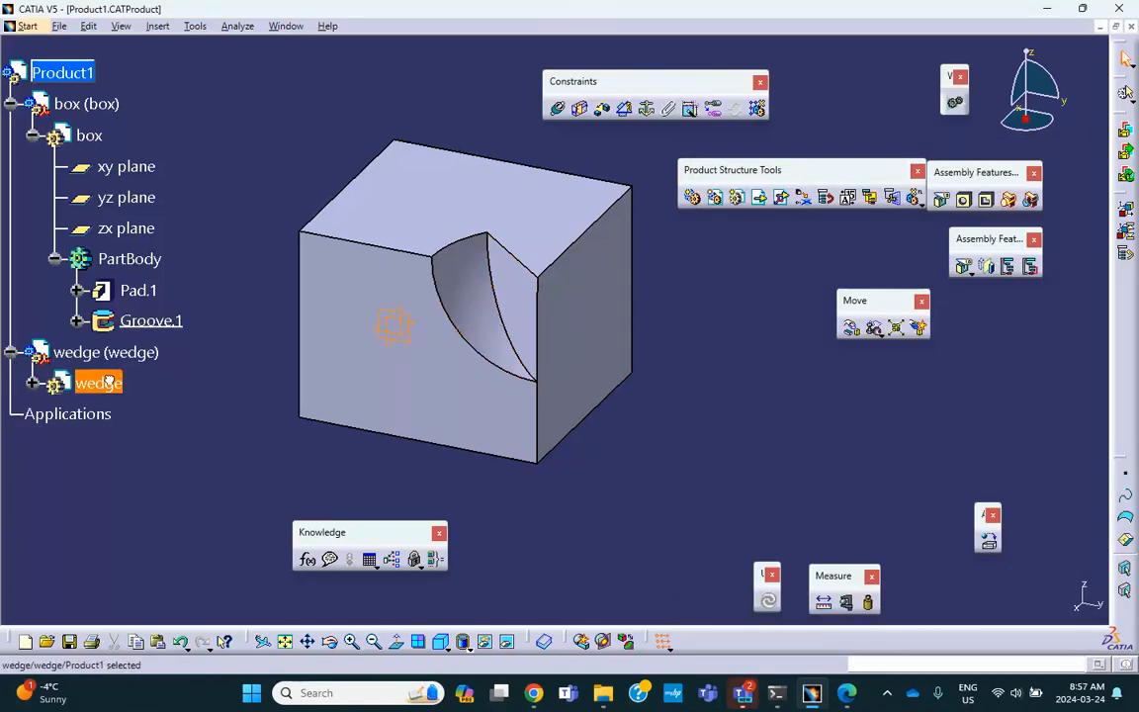
pyautogui.moveTo(656, 257); pyautogui.dragTo(722, 252, button='middle')
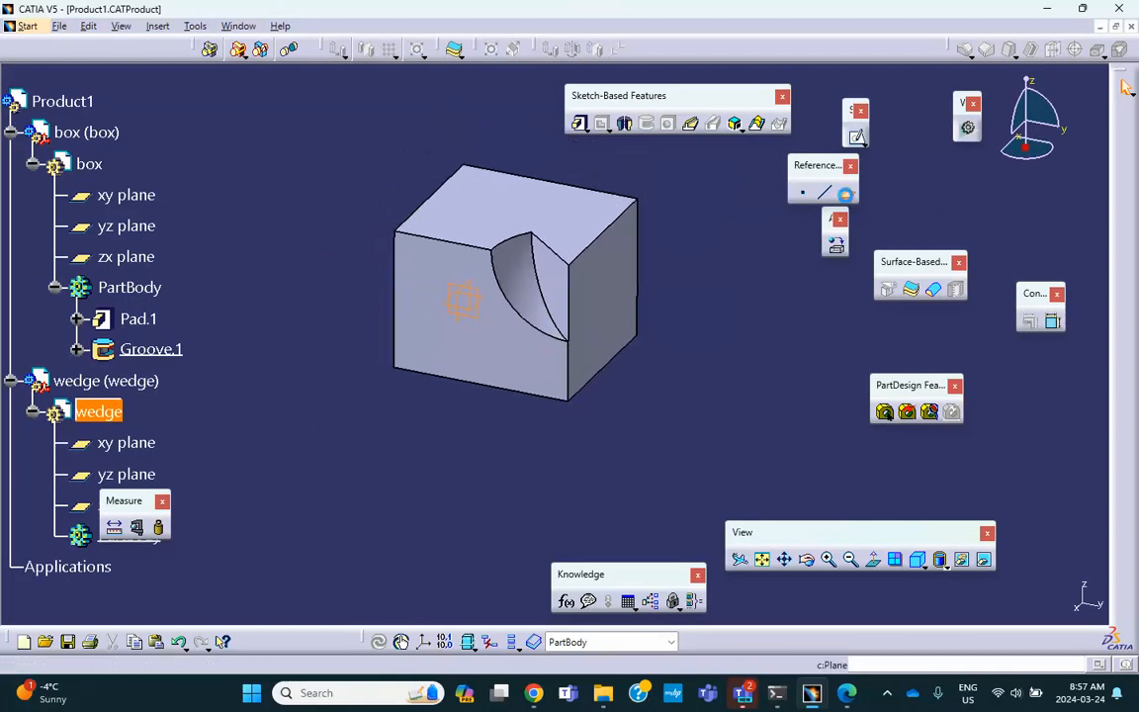
pyautogui.click(849, 196)
pyautogui.click(507, 338)
pyautogui.moveTo(409, 361); pyautogui.dragTo(317, 437)
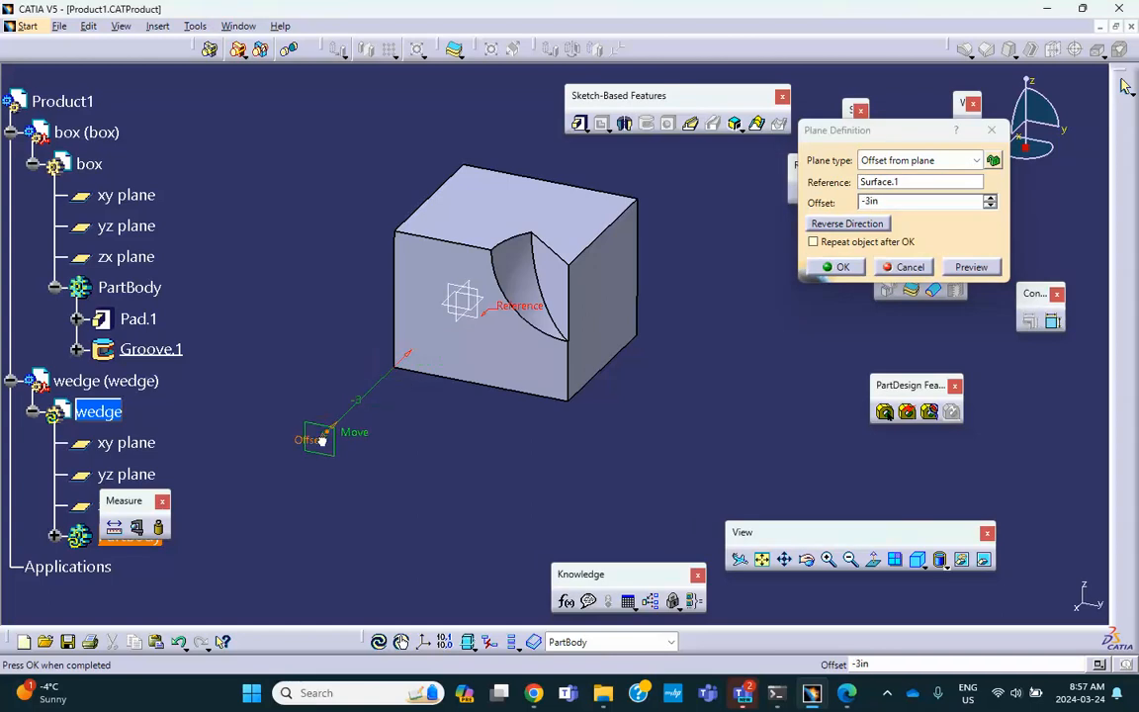
pyautogui.click(835, 269)
# Step: Start a sketch on the wedge's offset plane and hide the box component
pyautogui.moveTo(472, 504); pyautogui.dragTo(539, 415, button='middle')
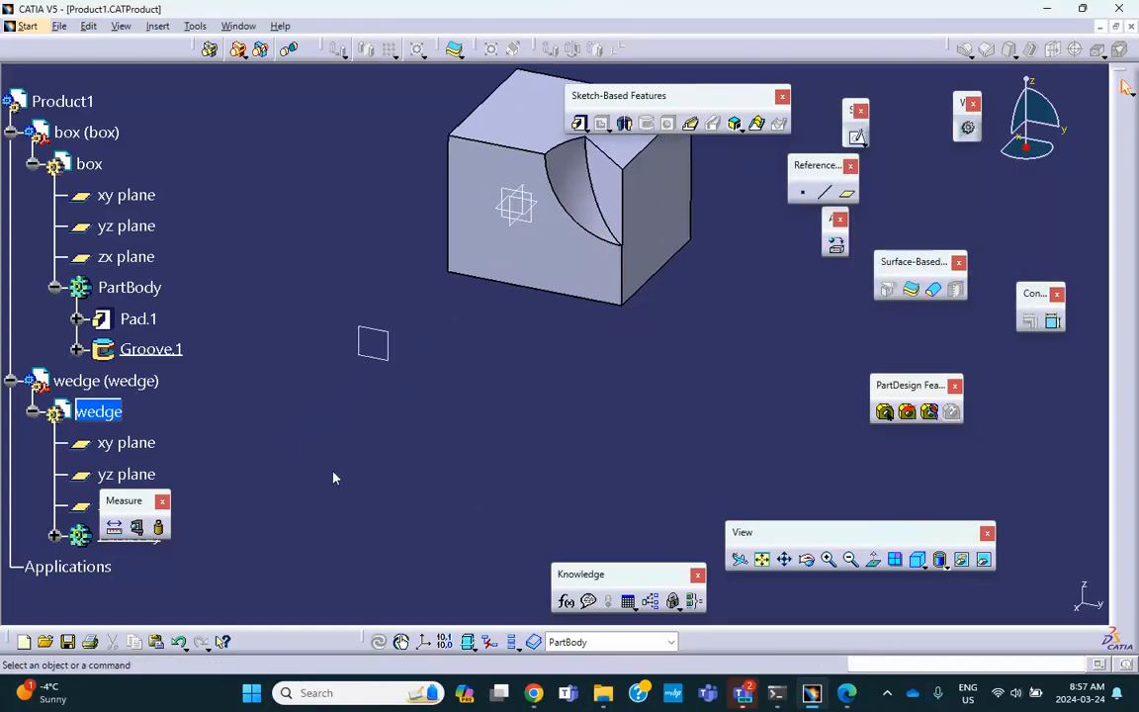
pyautogui.click(390, 358)
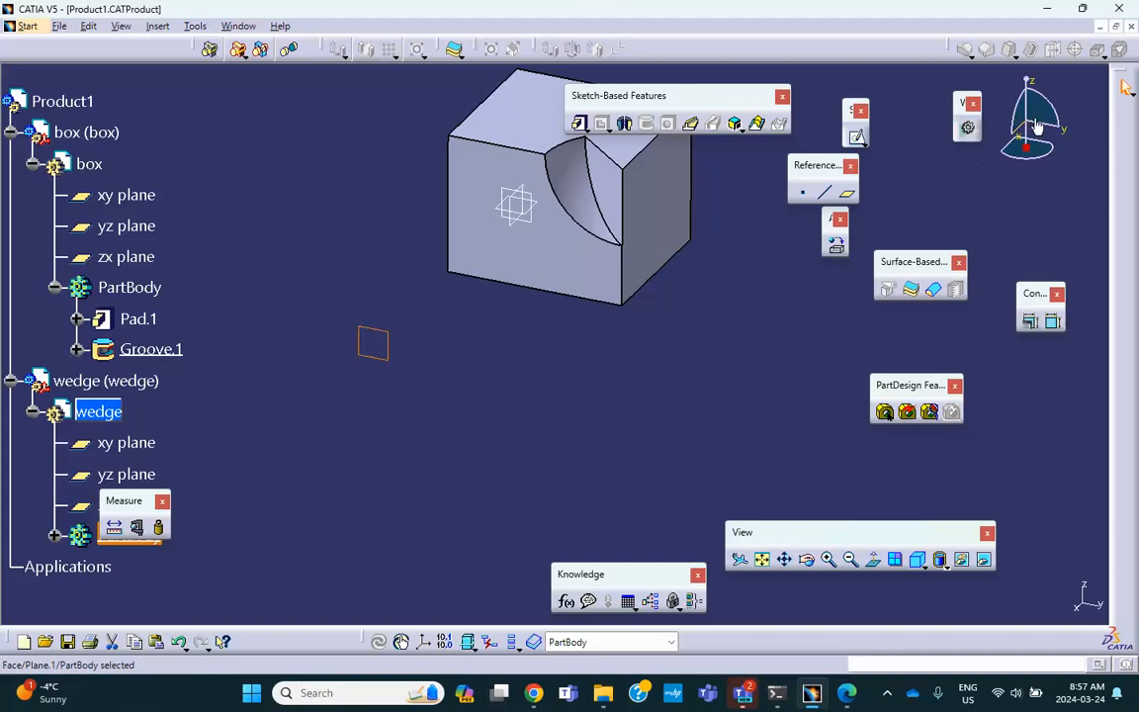
pyautogui.click(862, 142)
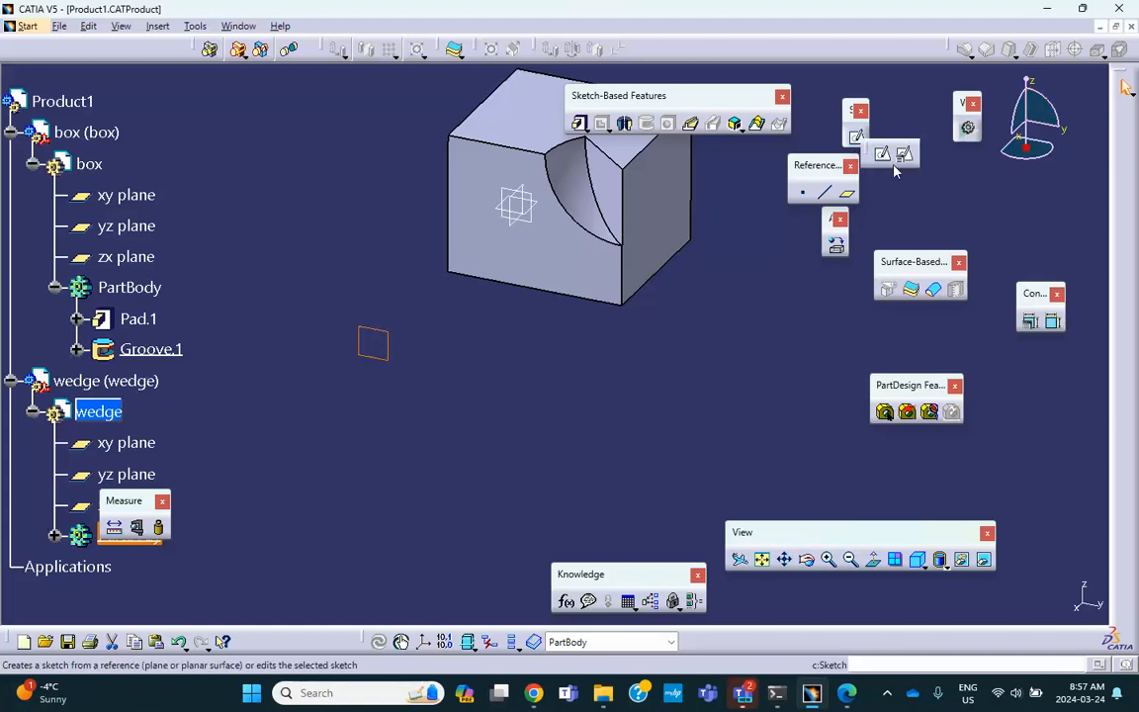
pyautogui.click(883, 154)
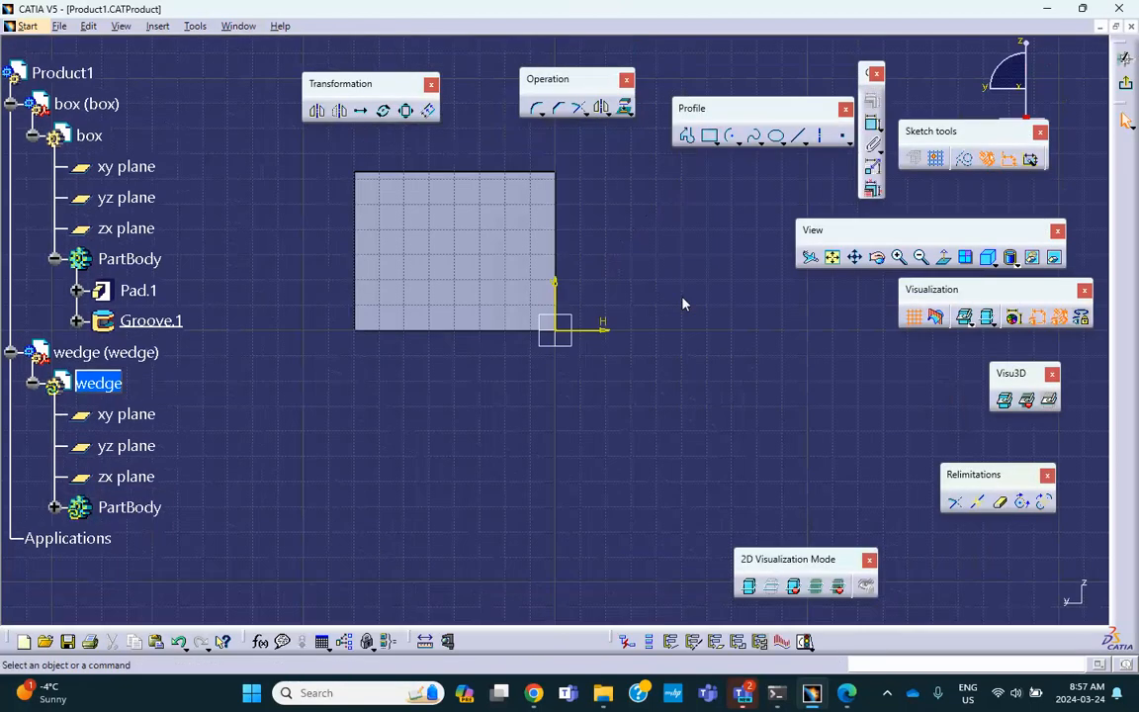
pyautogui.rightClick(485, 234)
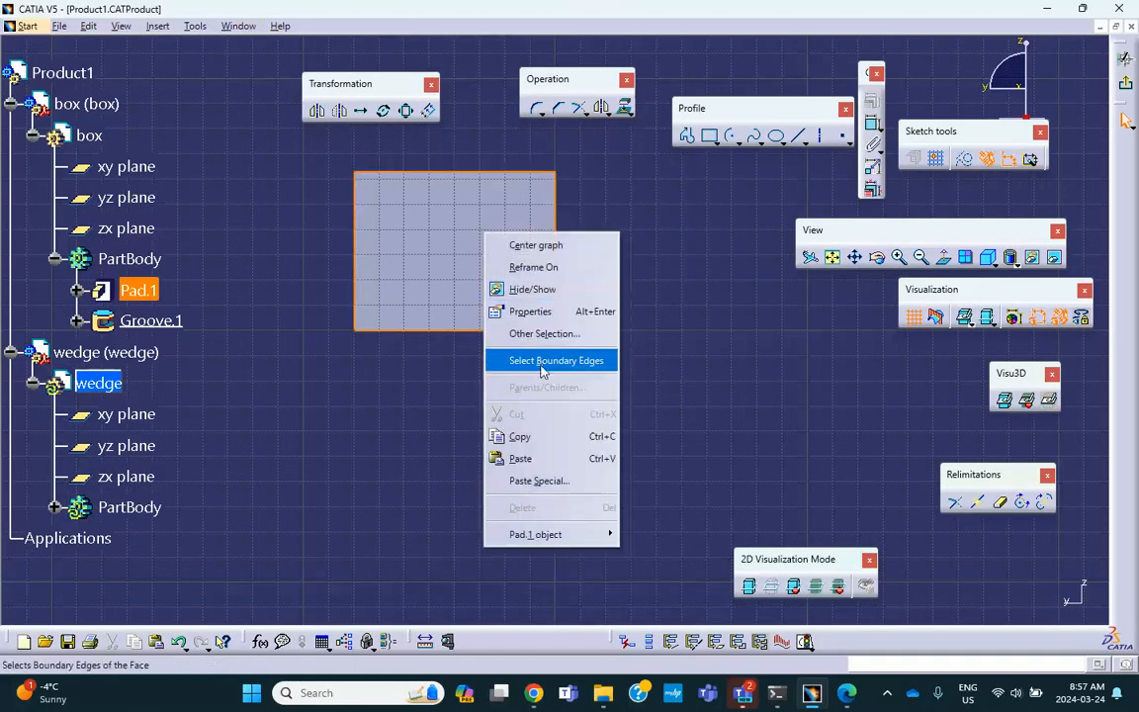
pyautogui.click(532, 289)
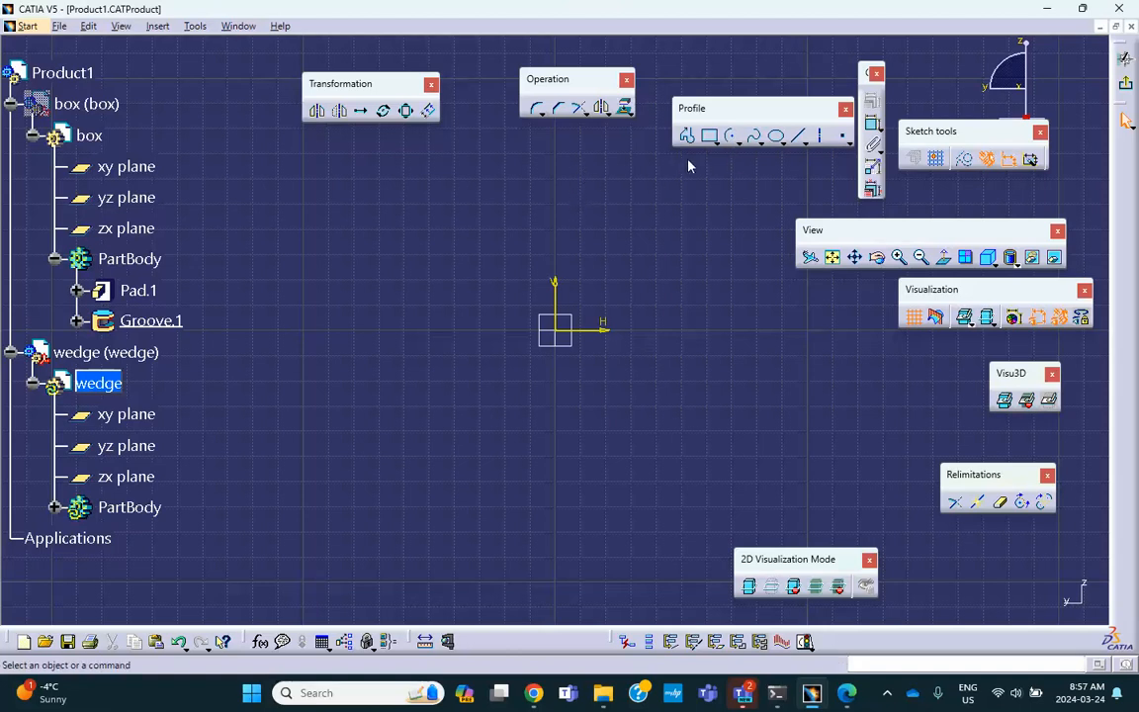
# Step: Sketch a quarter-circle arc of about 2.077 in radius centred on the origin, from the negative horizontal axis to the negative vertical axis, and dimension its radius
pyautogui.click(727, 139)
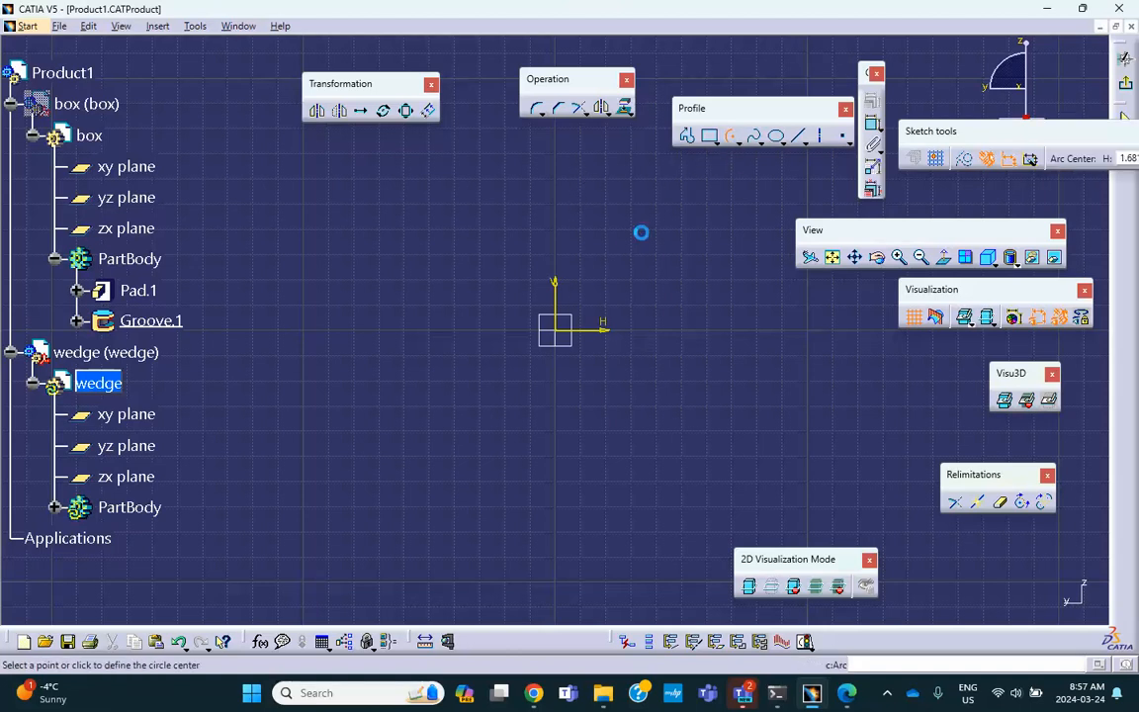
pyautogui.click(556, 329)
pyautogui.click(422, 330)
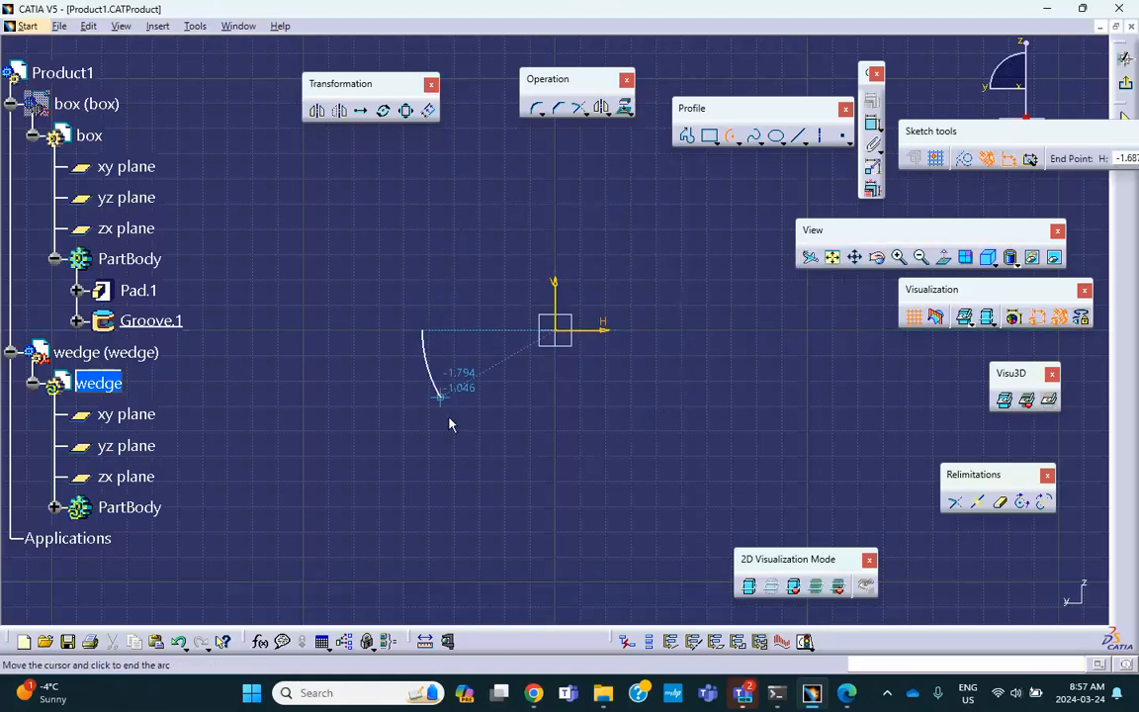
pyautogui.click(555, 462)
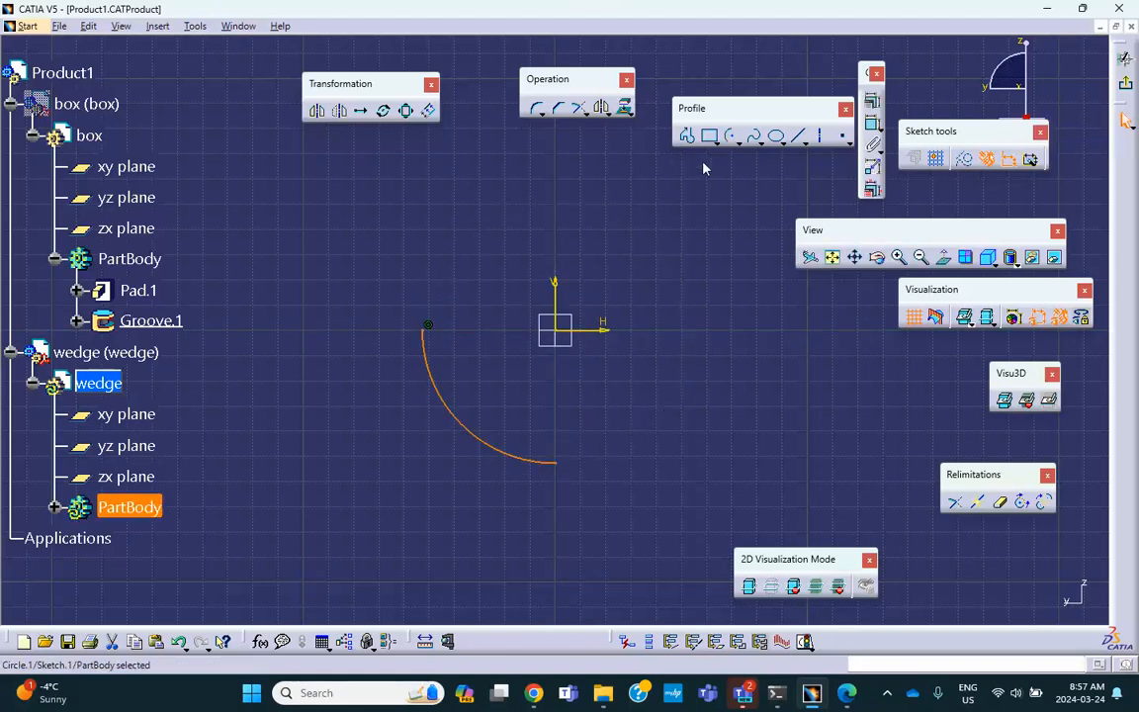
pyautogui.click(871, 124)
pyautogui.click(431, 395)
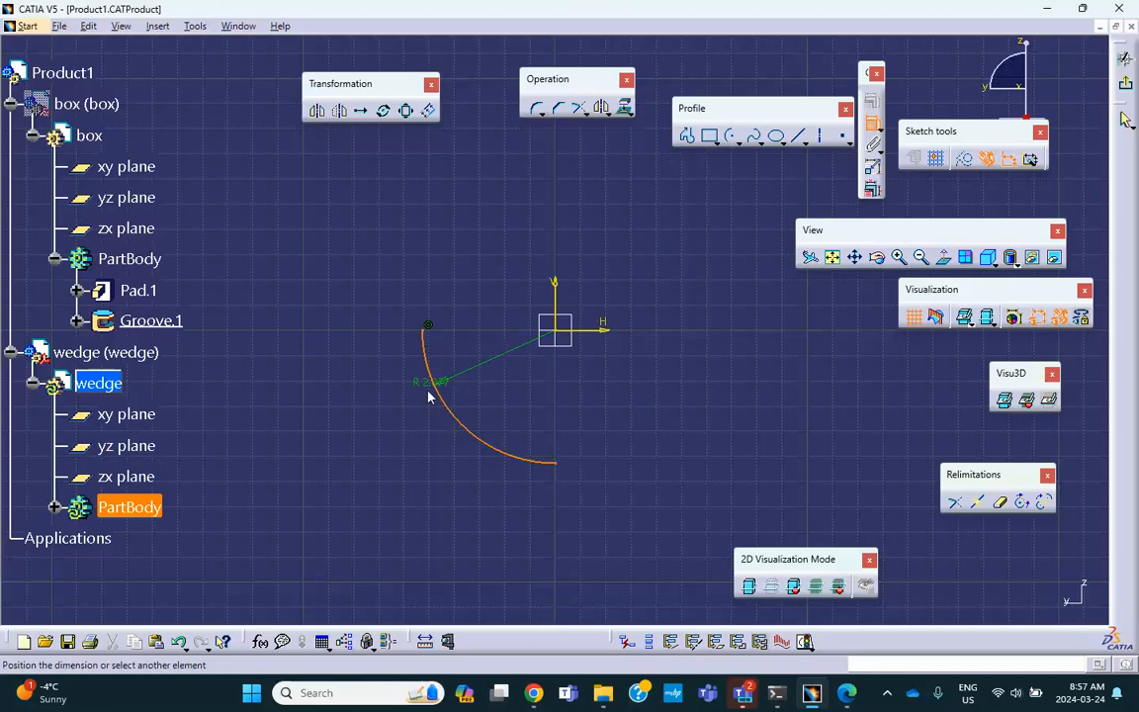
pyautogui.click(402, 408)
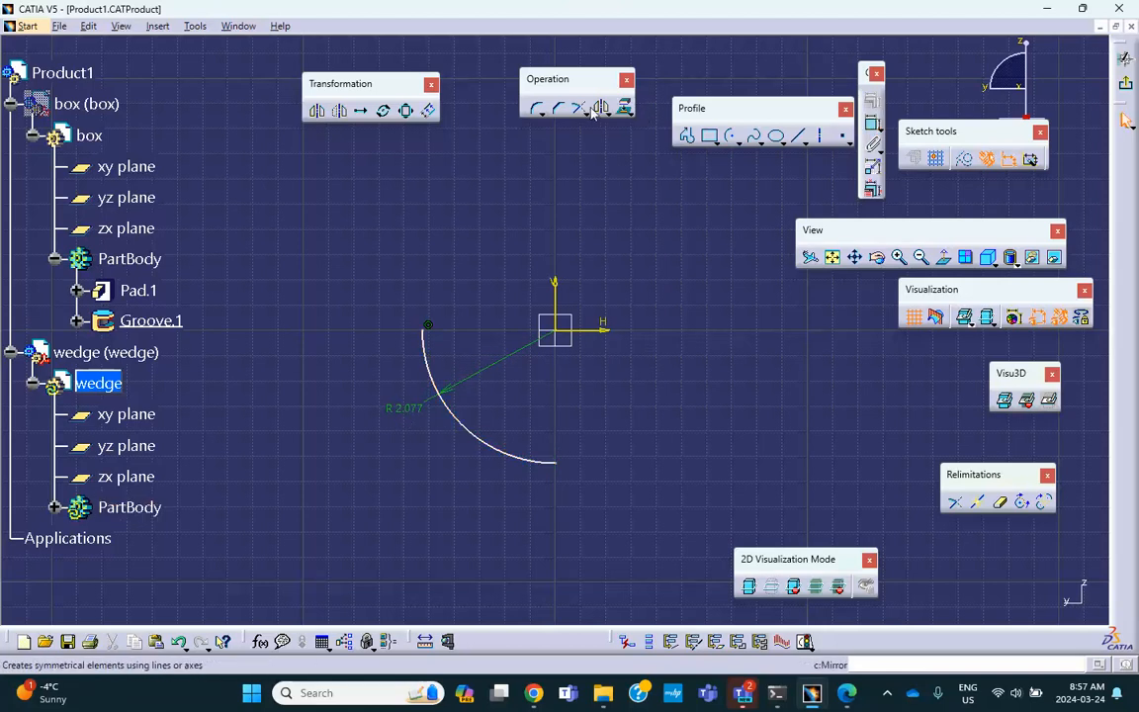
pyautogui.click(687, 137)
pyautogui.click(429, 327)
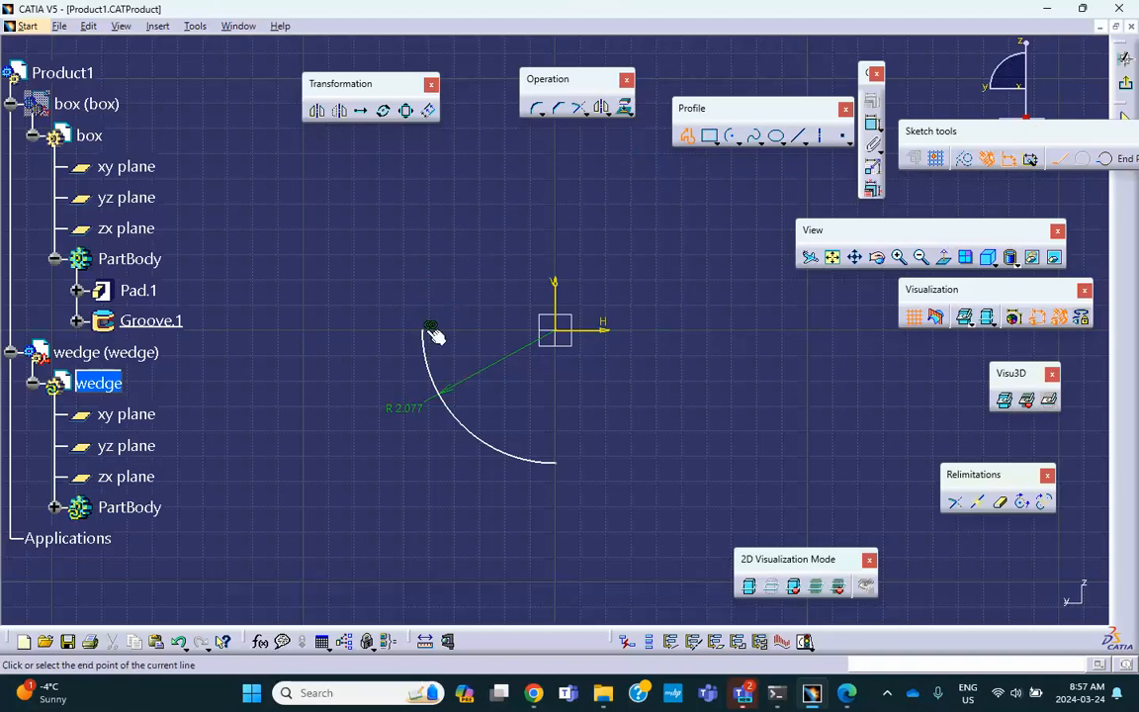
pyautogui.press('Escape')
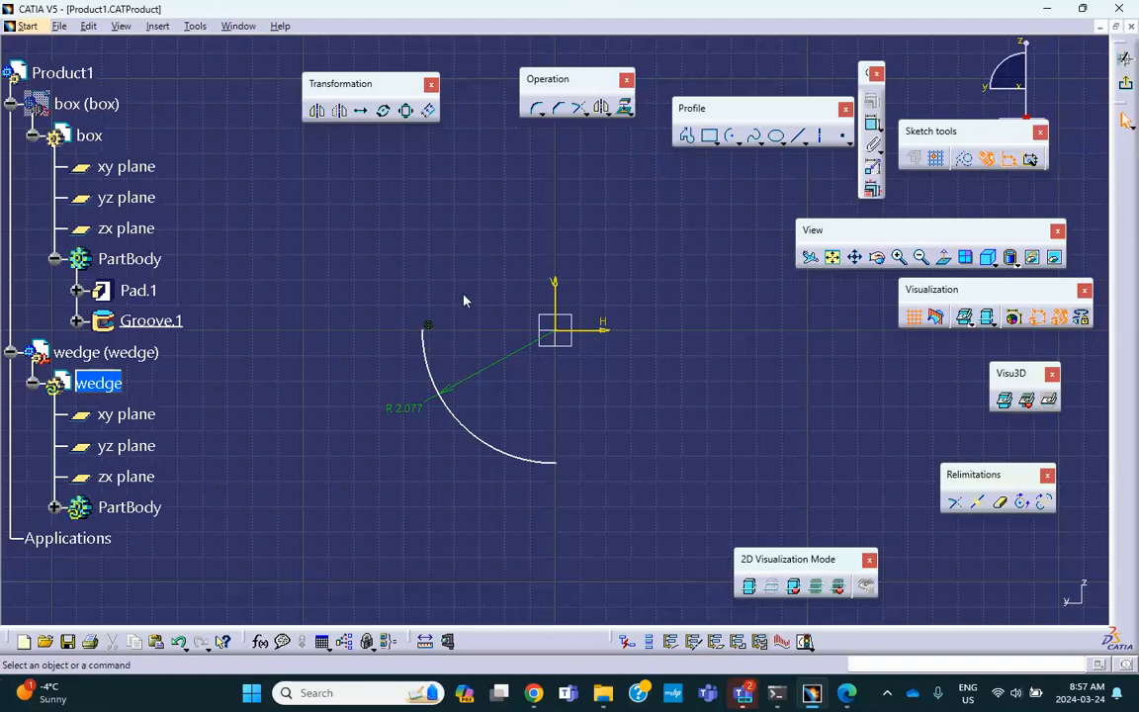
# Step: Close the quarter-circle with profile lines from the arc's endpoints to the origin and exit the sketch
pyautogui.click(687, 136)
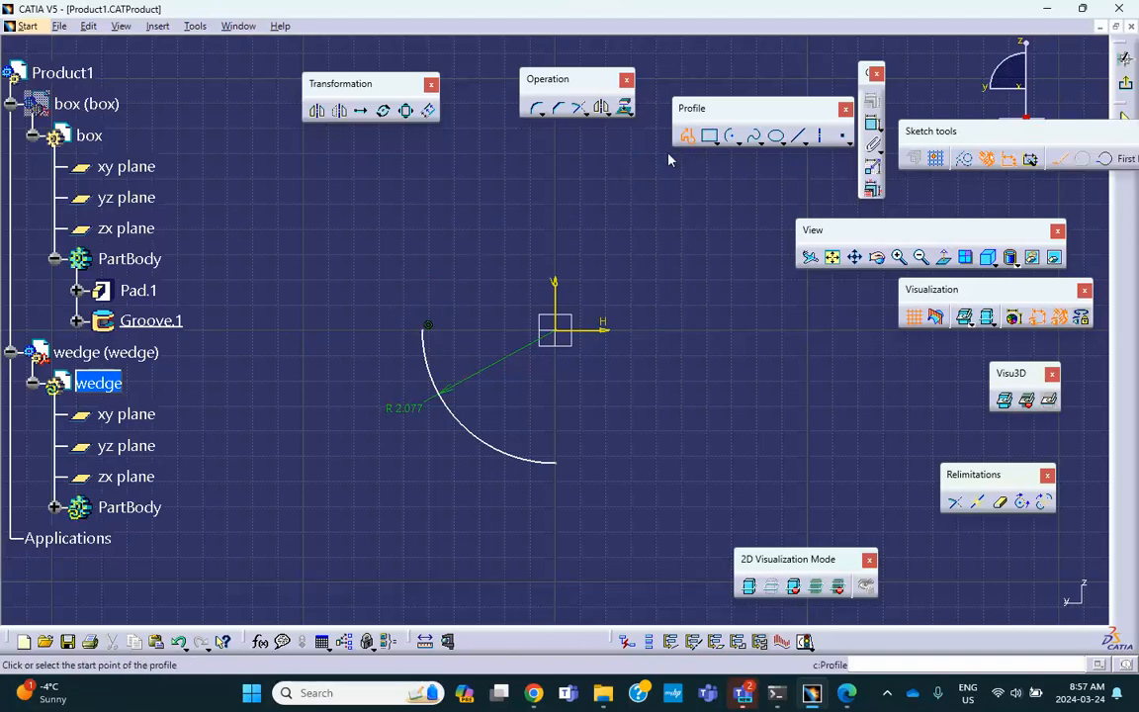
pyautogui.click(427, 327)
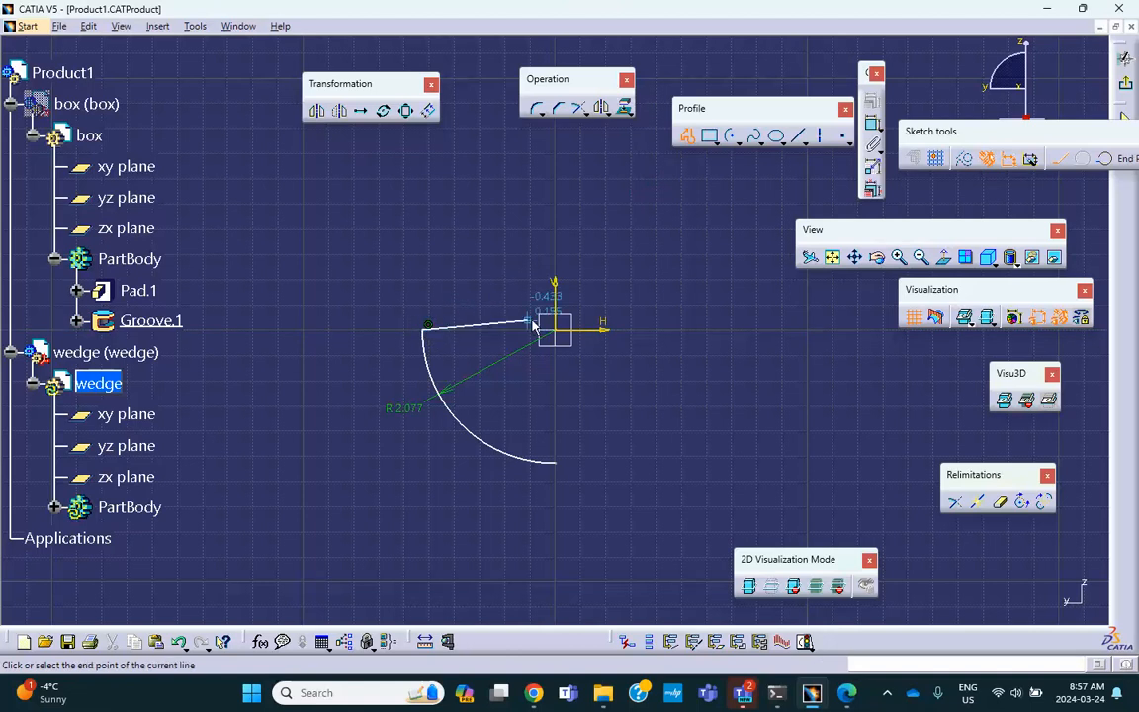
pyautogui.click(556, 329)
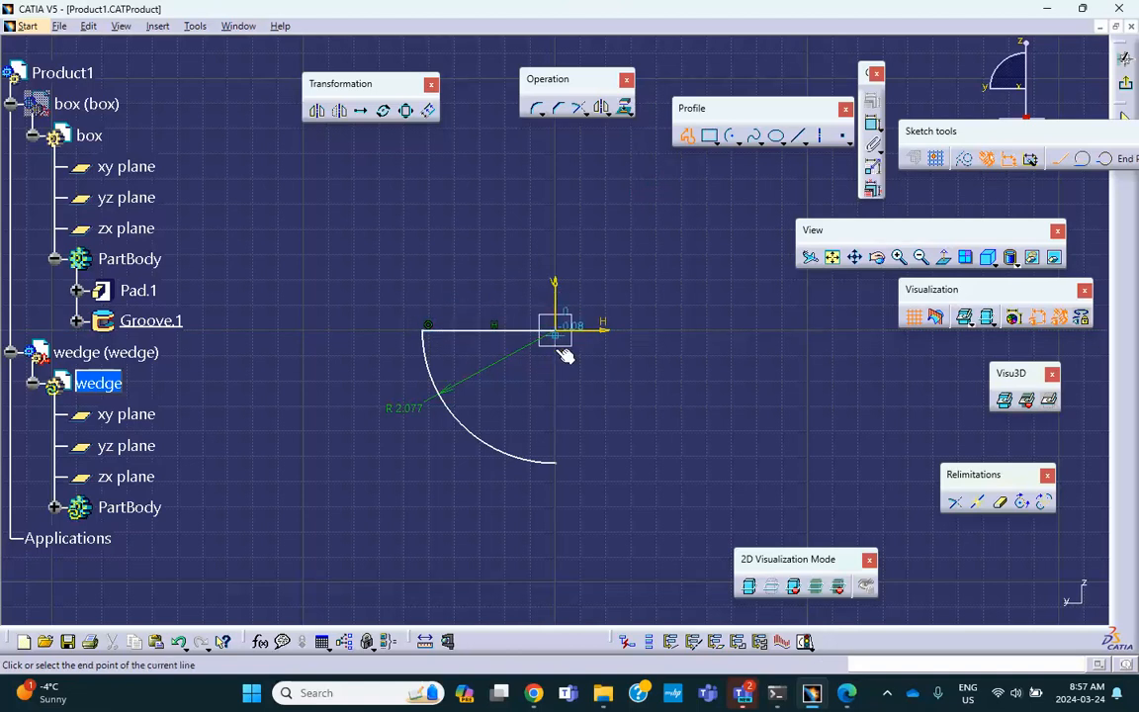
pyautogui.click(556, 463)
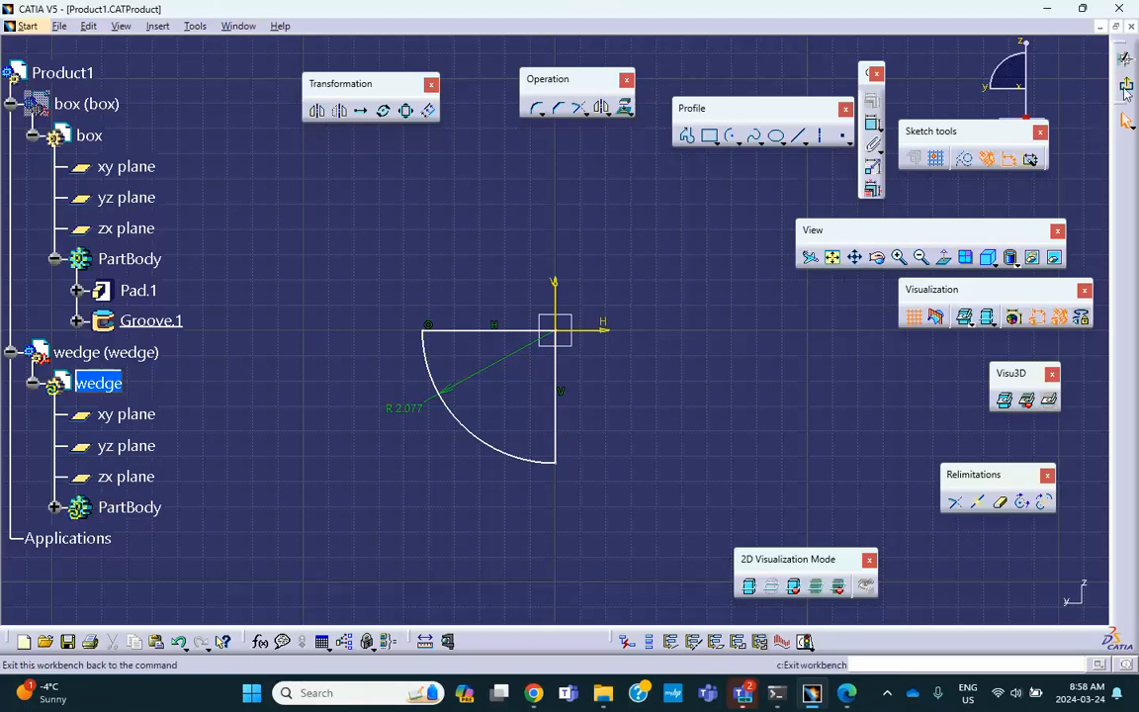
pyautogui.click(1125, 120)
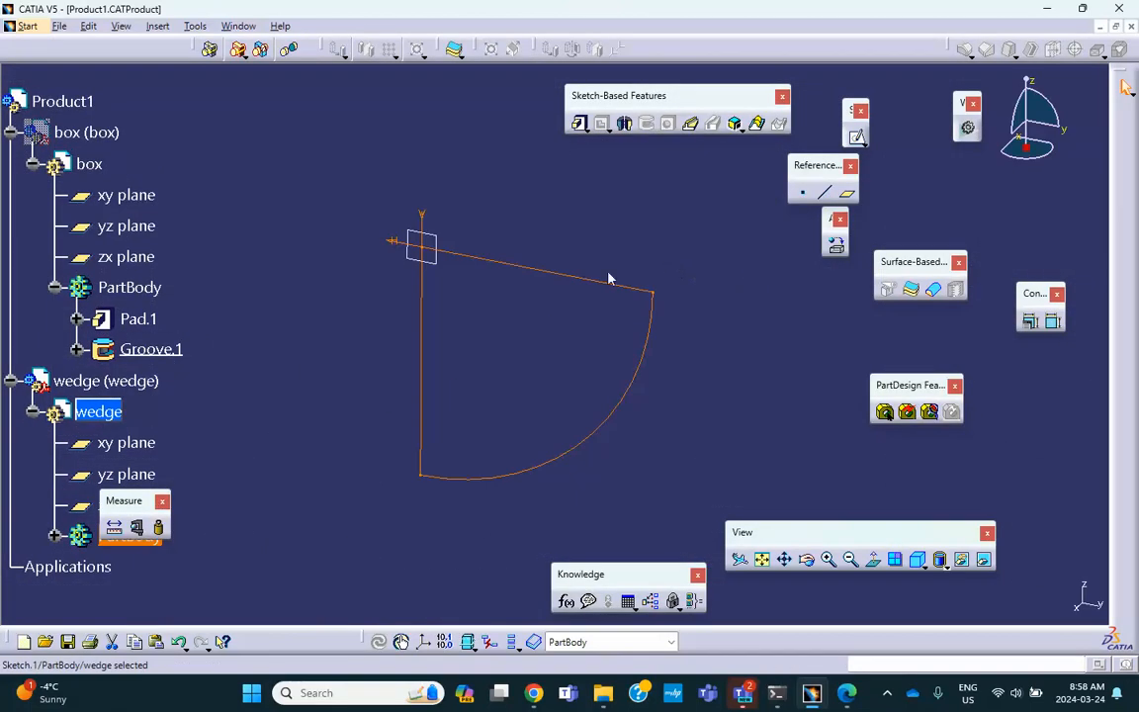
# Step: Show the hidden box component again beside the wedge sketch
pyautogui.rightClick(86, 136)
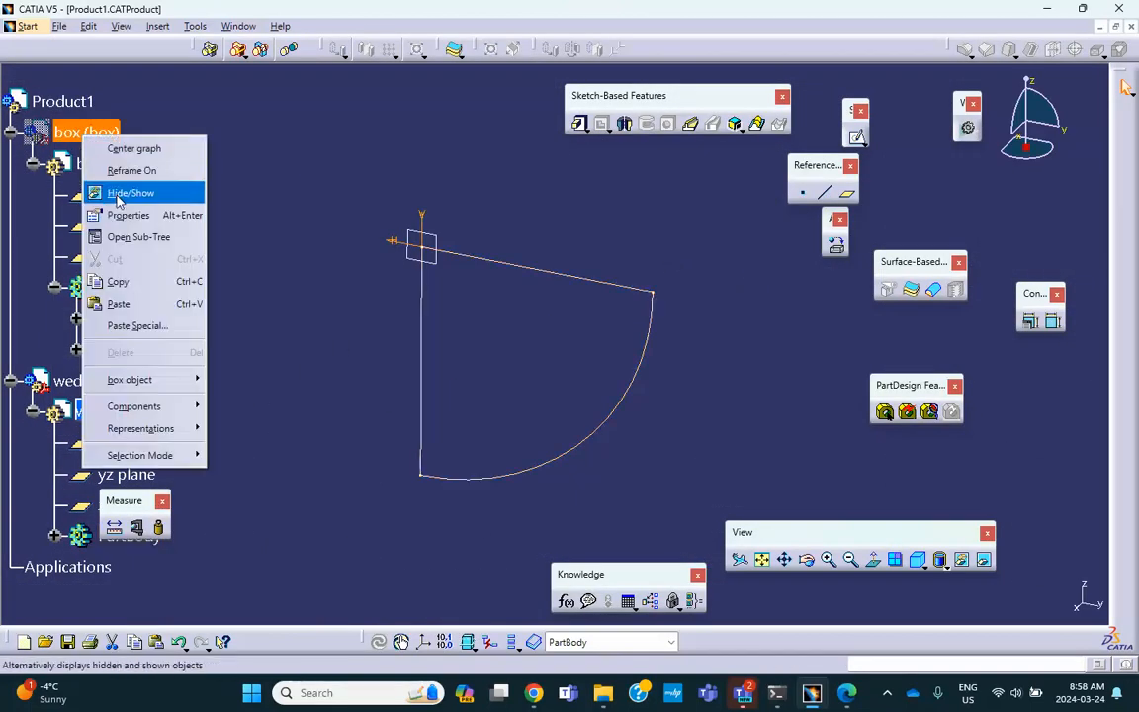
pyautogui.click(130, 193)
pyautogui.moveTo(406, 239); pyautogui.dragTo(375, 324, button='middle')
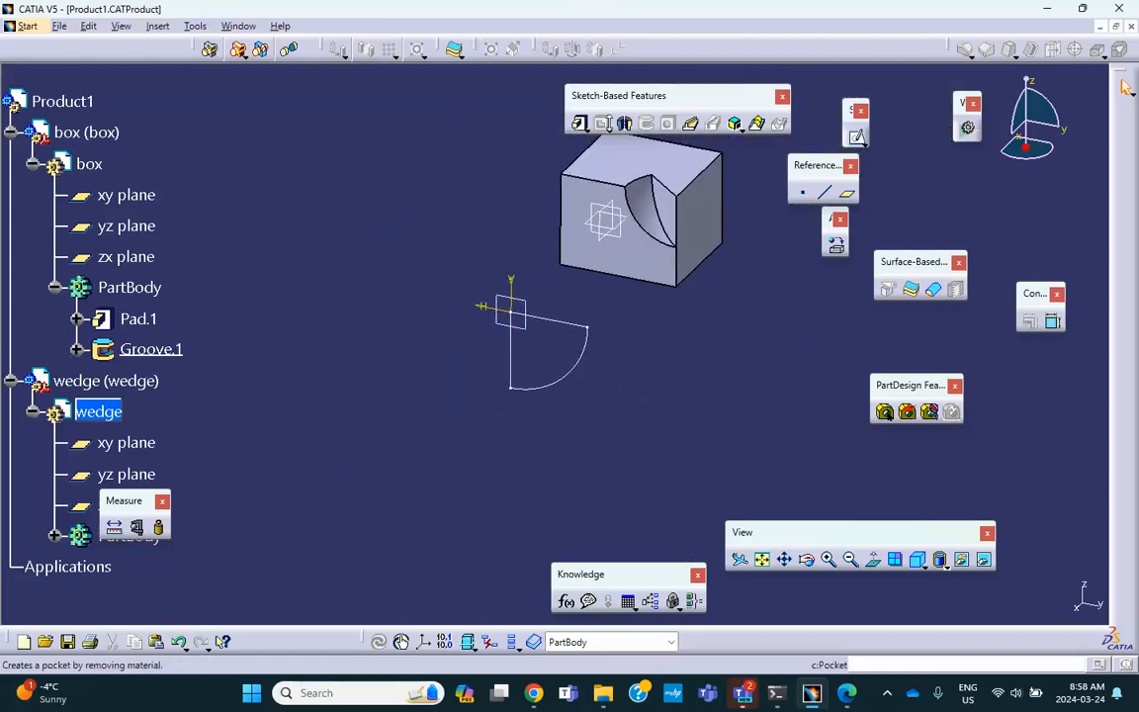
# Step: Revolve the wedge's quarter-circle sketch into a Shaft about its vertical straight edge with a first angle of 50 degrees
pyautogui.click(624, 122)
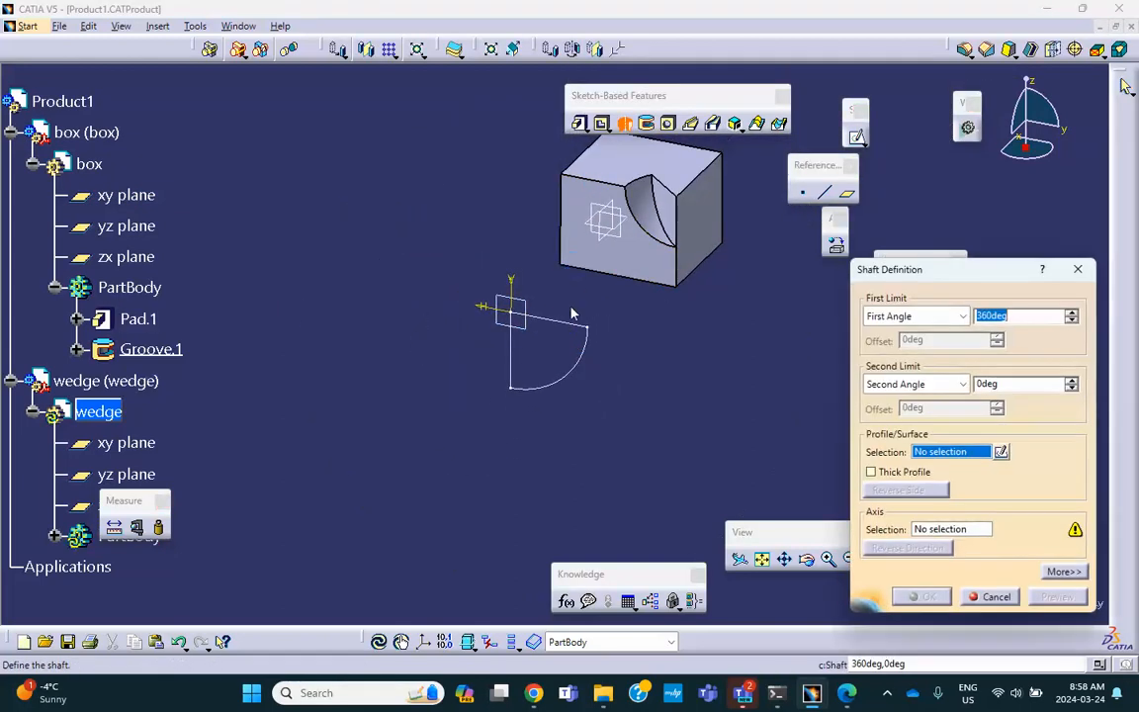
pyautogui.click(521, 367)
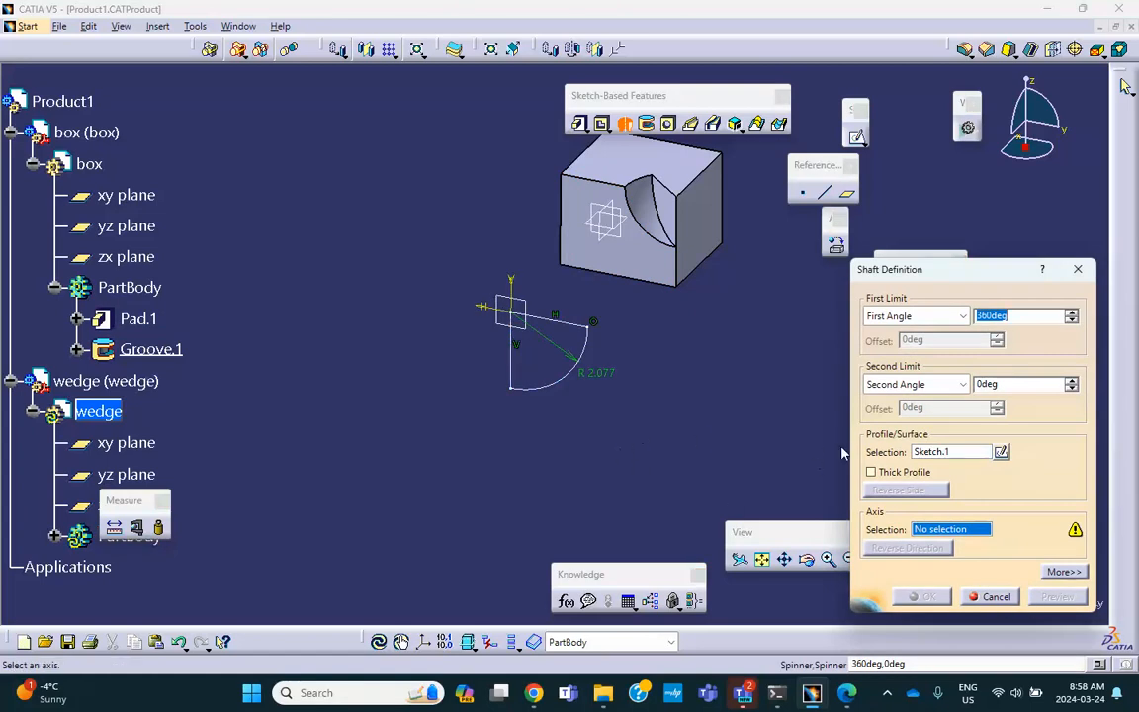
pyautogui.click(512, 368)
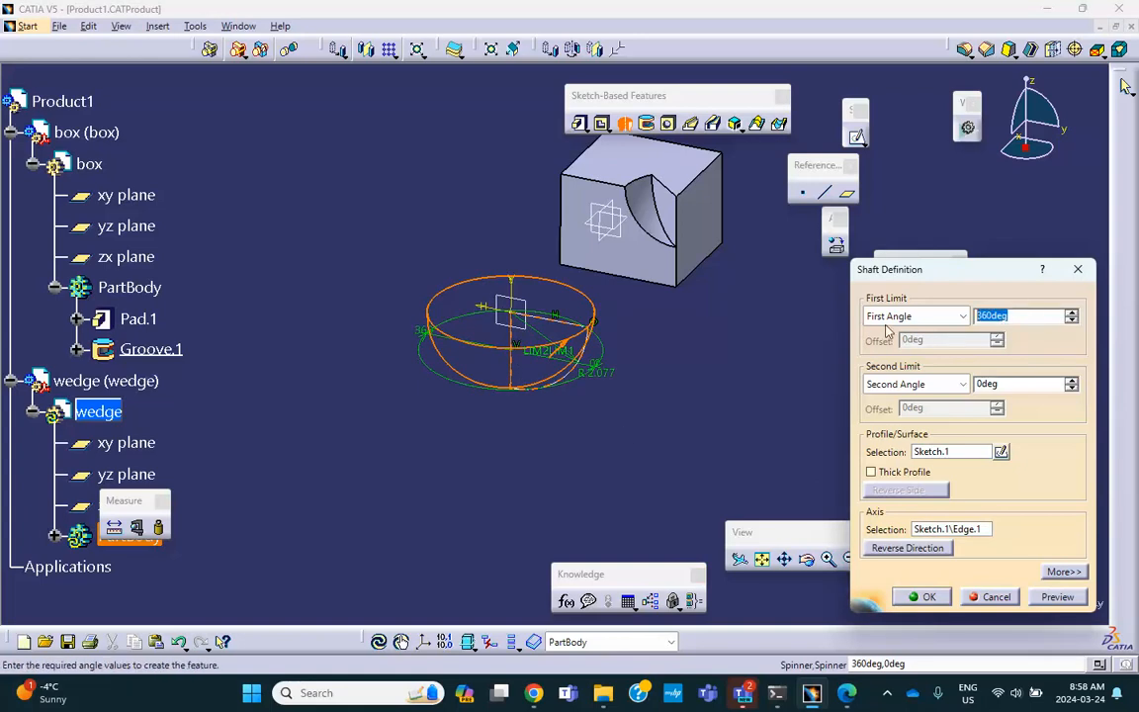
pyautogui.write('50')
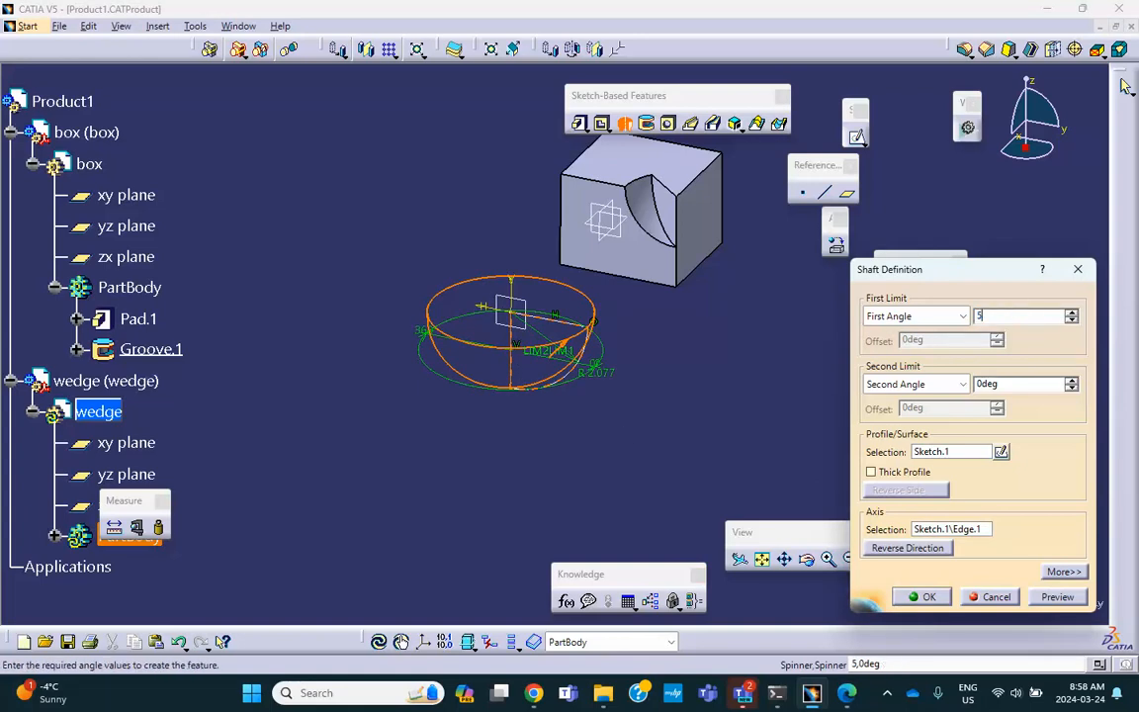
pyautogui.click(929, 597)
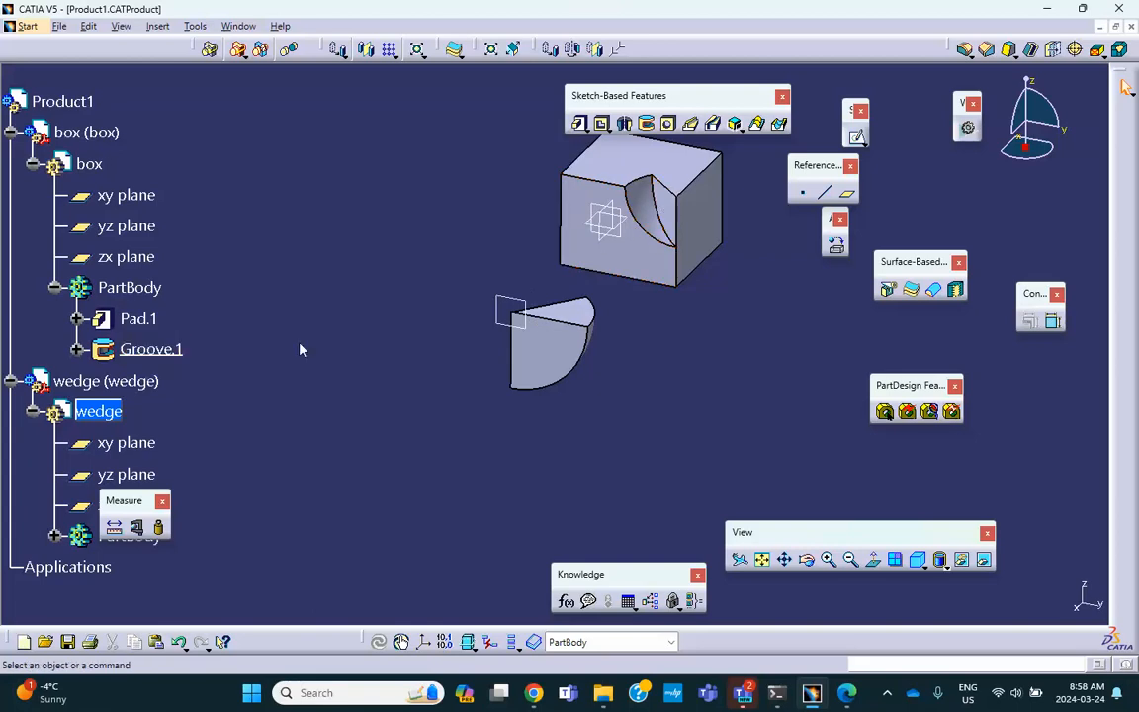
# Step: Set the wedge component's graphic color to yellow
pyautogui.rightClick(103, 379)
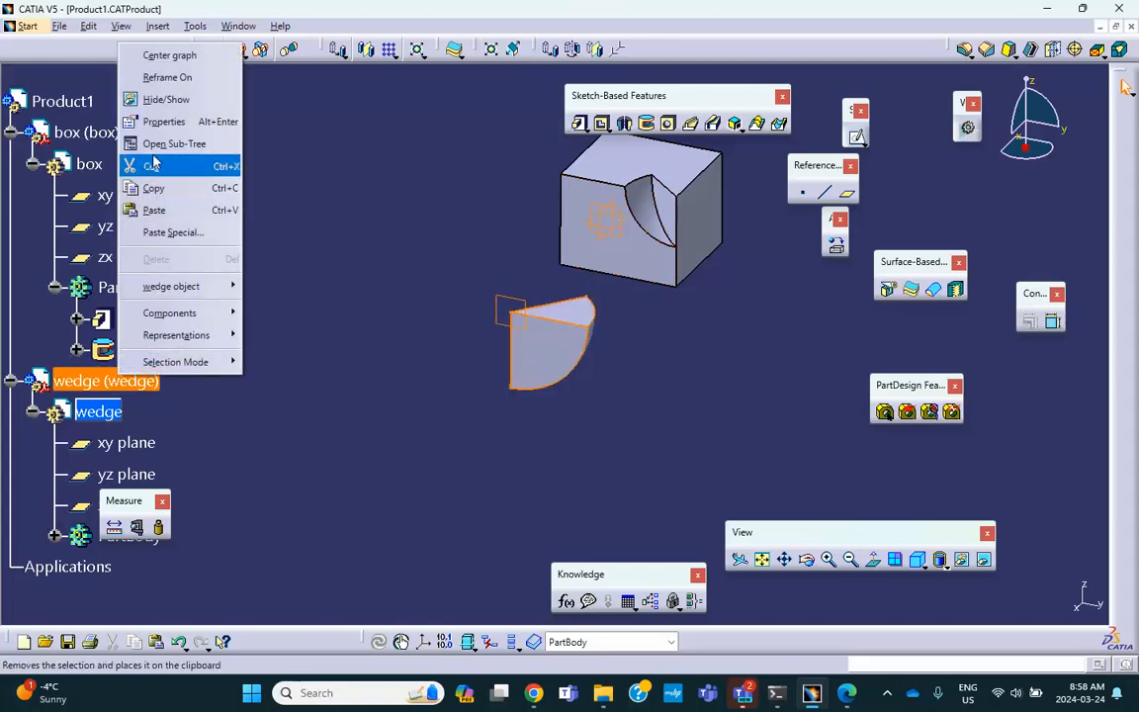
pyautogui.click(193, 121)
pyautogui.click(777, 202)
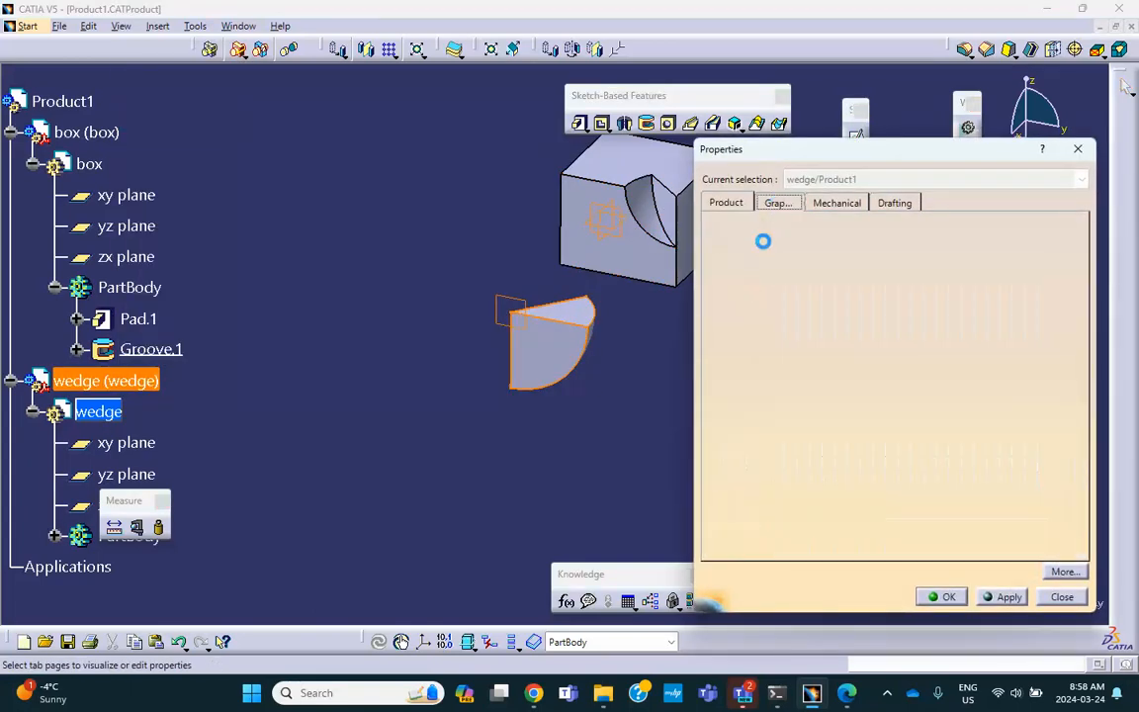
pyautogui.click(762, 257)
pyautogui.click(737, 356)
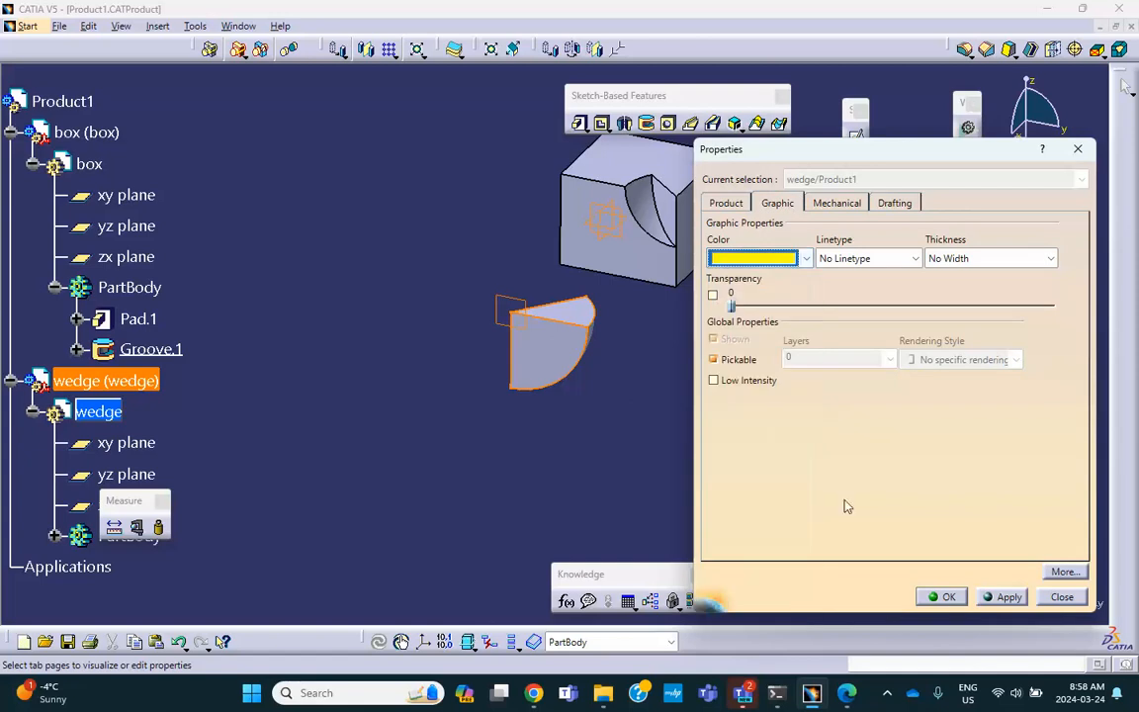
pyautogui.click(946, 597)
# Step: Activate the top-level Product1 and create a length parameter named L with a value of 3 in
pyautogui.moveTo(508, 399); pyautogui.dragTo(271, 364, button='middle')
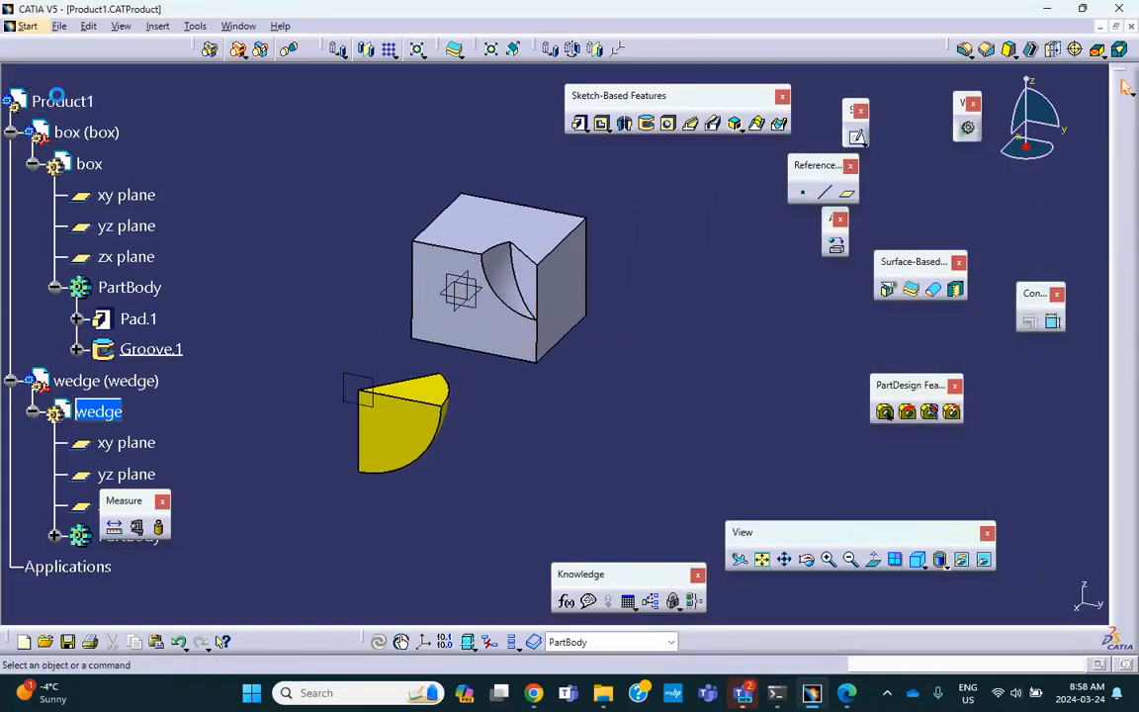
pyautogui.doubleClick(57, 94)
pyautogui.moveTo(292, 305); pyautogui.dragTo(191, 228, button='middle')
pyautogui.click(266, 237)
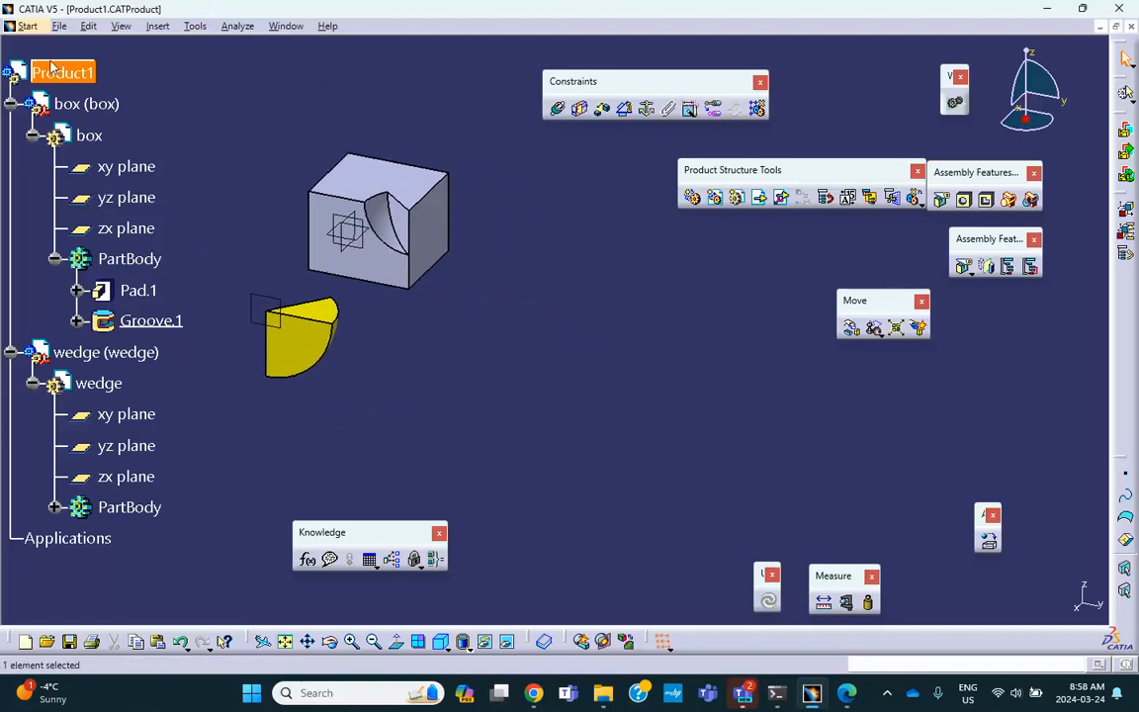
pyautogui.click(309, 561)
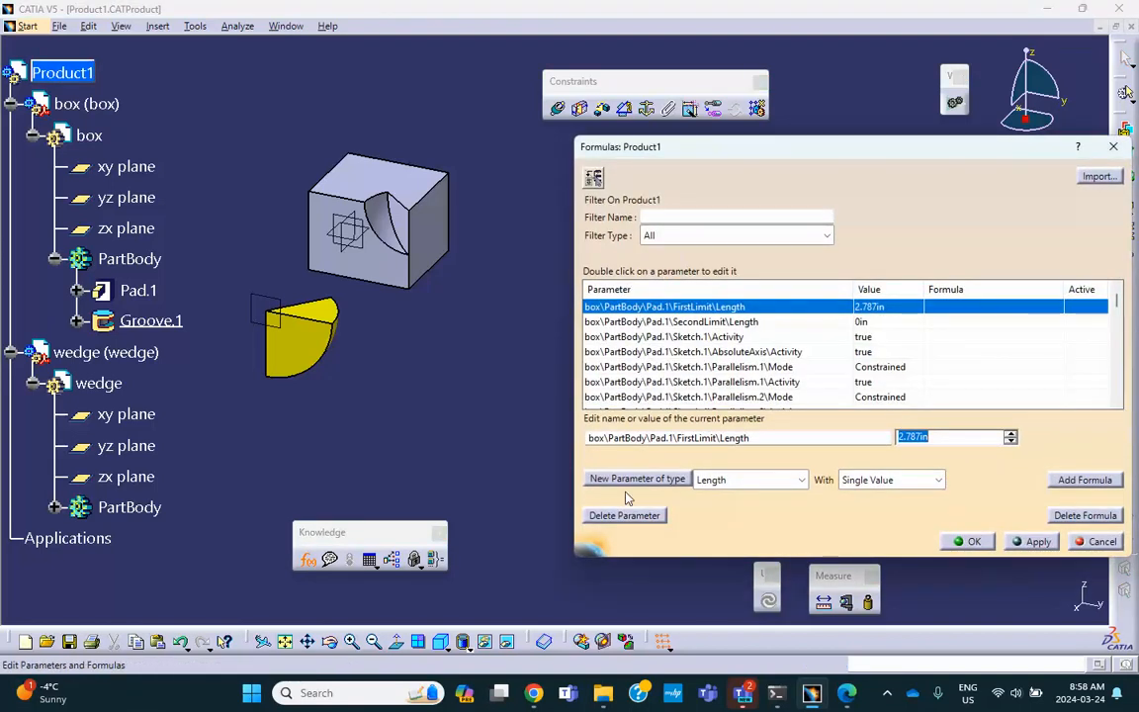
pyautogui.click(638, 479)
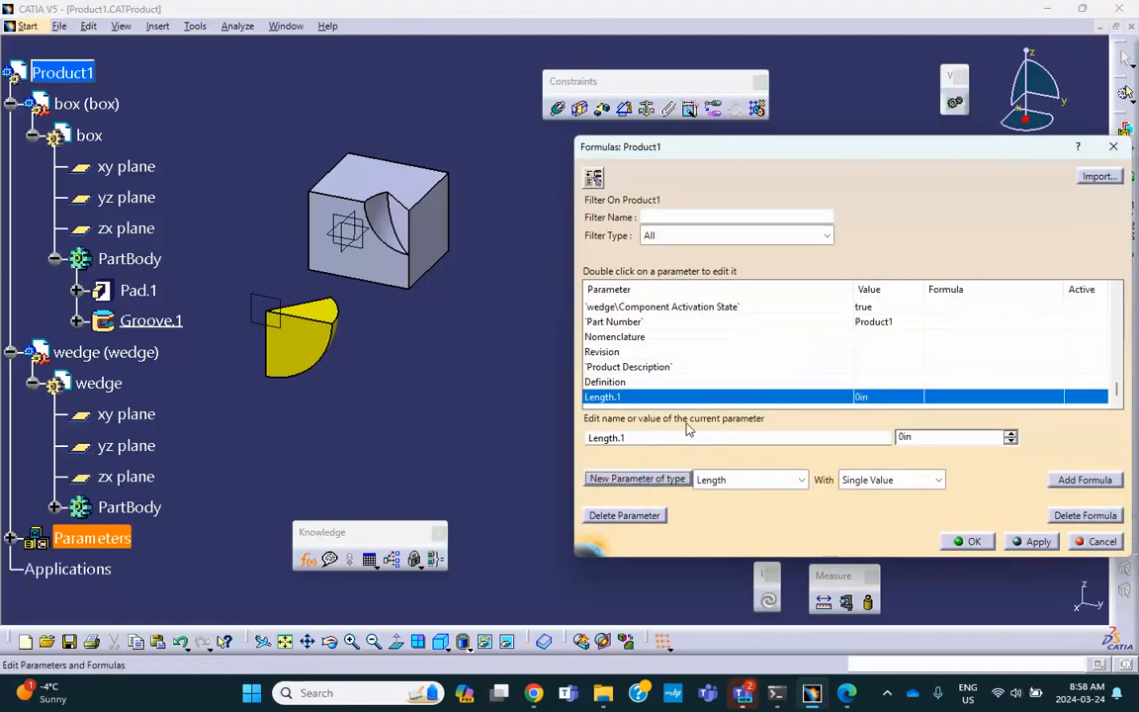
pyautogui.write('L')
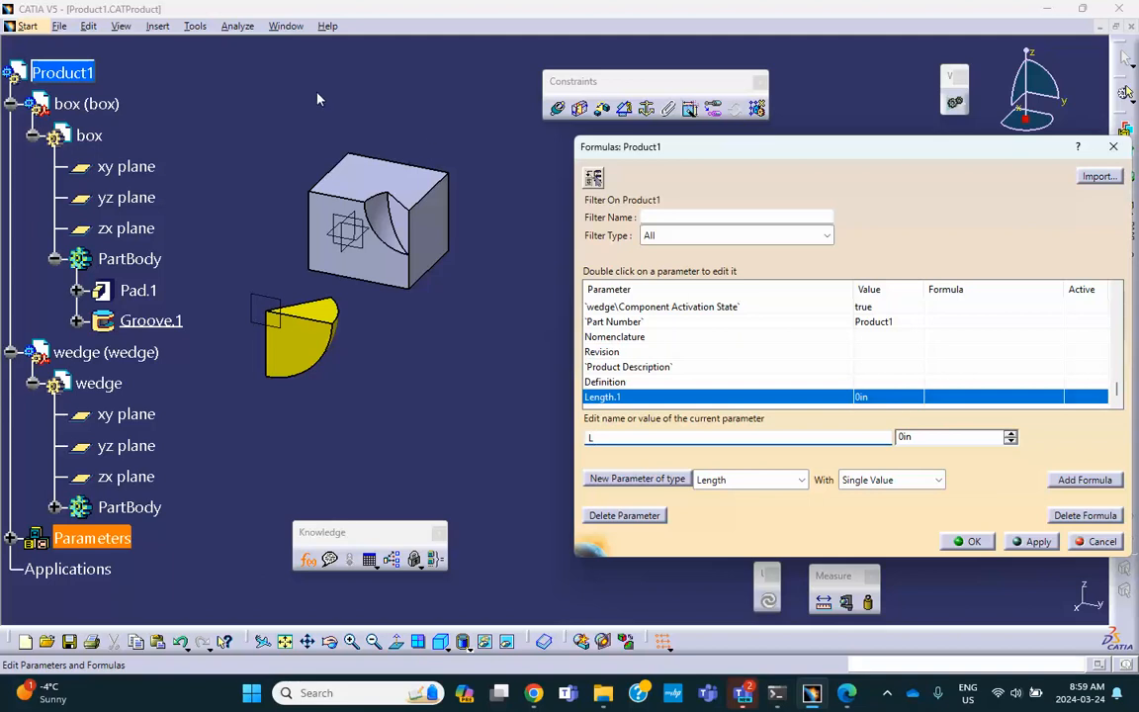
pyautogui.click(94, 71)
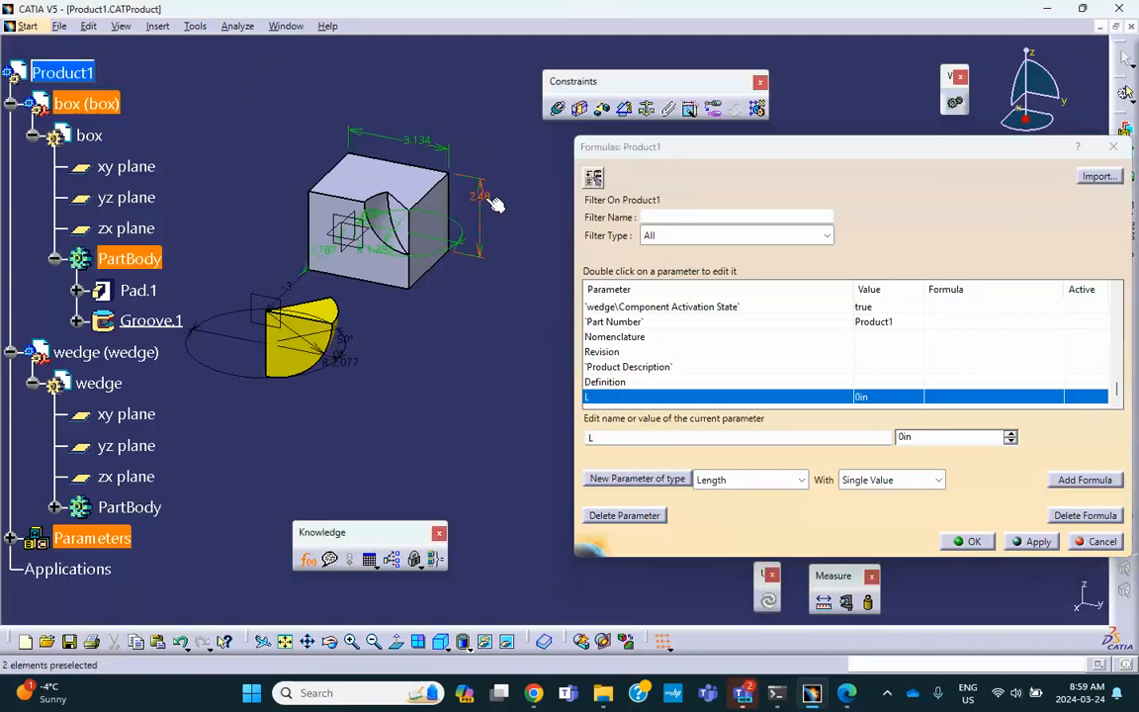
pyautogui.moveTo(927, 441); pyautogui.dragTo(795, 446)
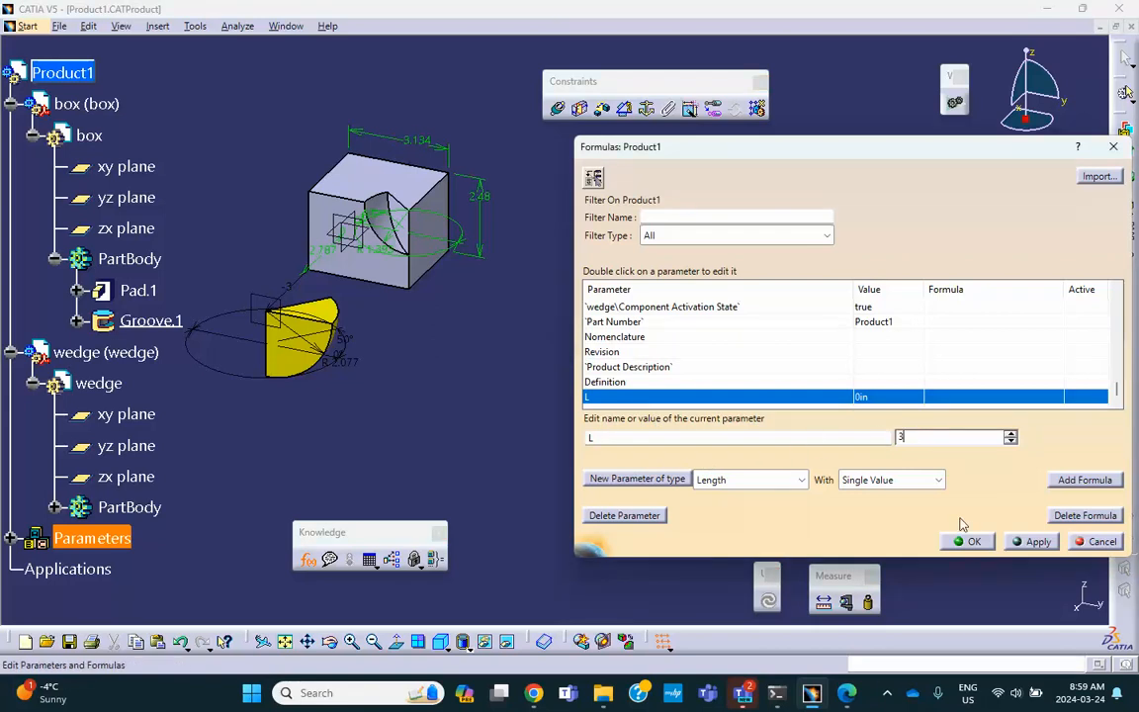
# Step: Add a second length parameter named R with a value of 1.4 in
pyautogui.click(654, 478)
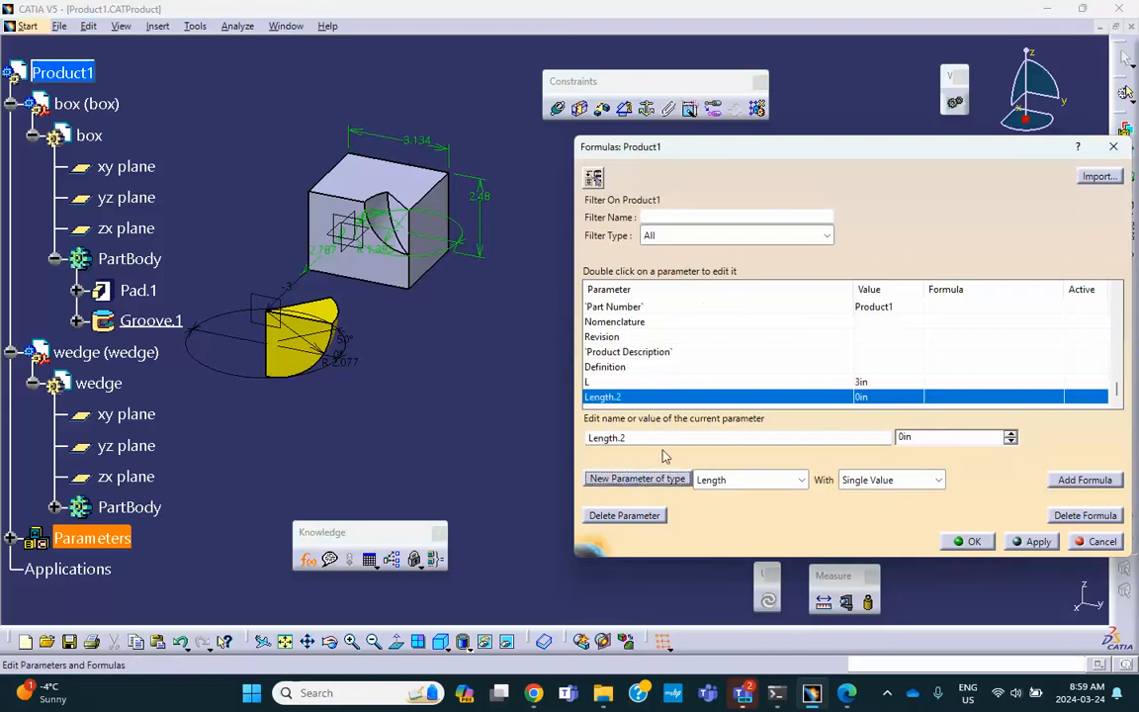
pyautogui.moveTo(641, 437); pyautogui.dragTo(546, 424)
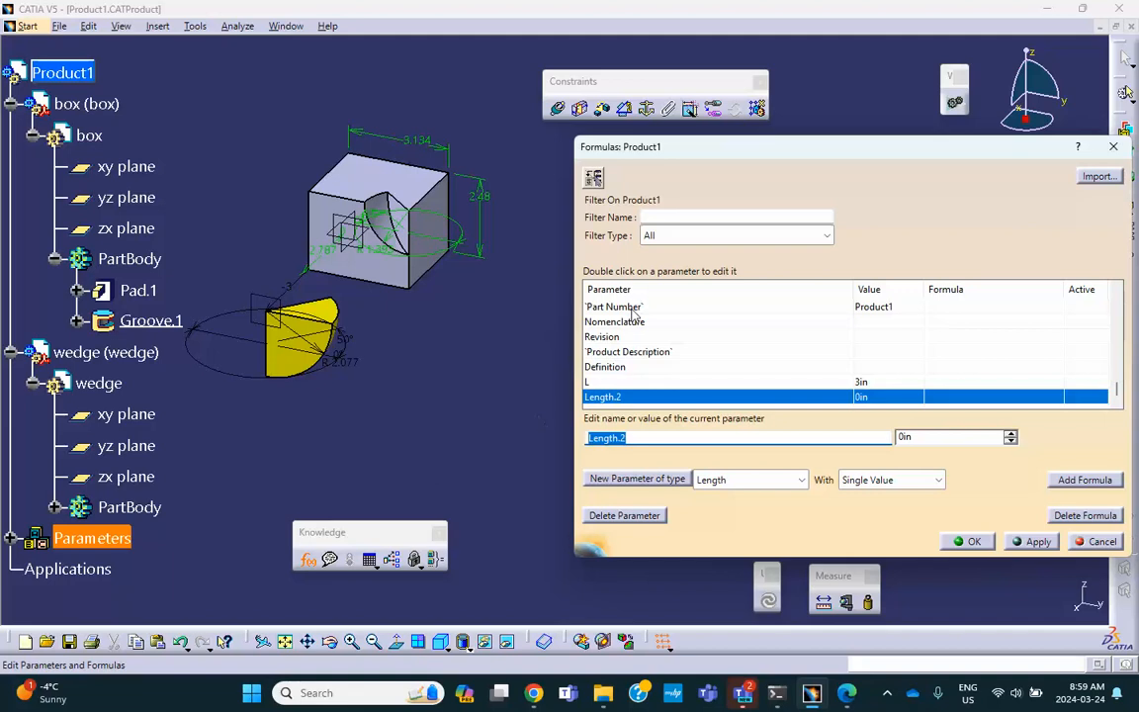
pyautogui.write('R')
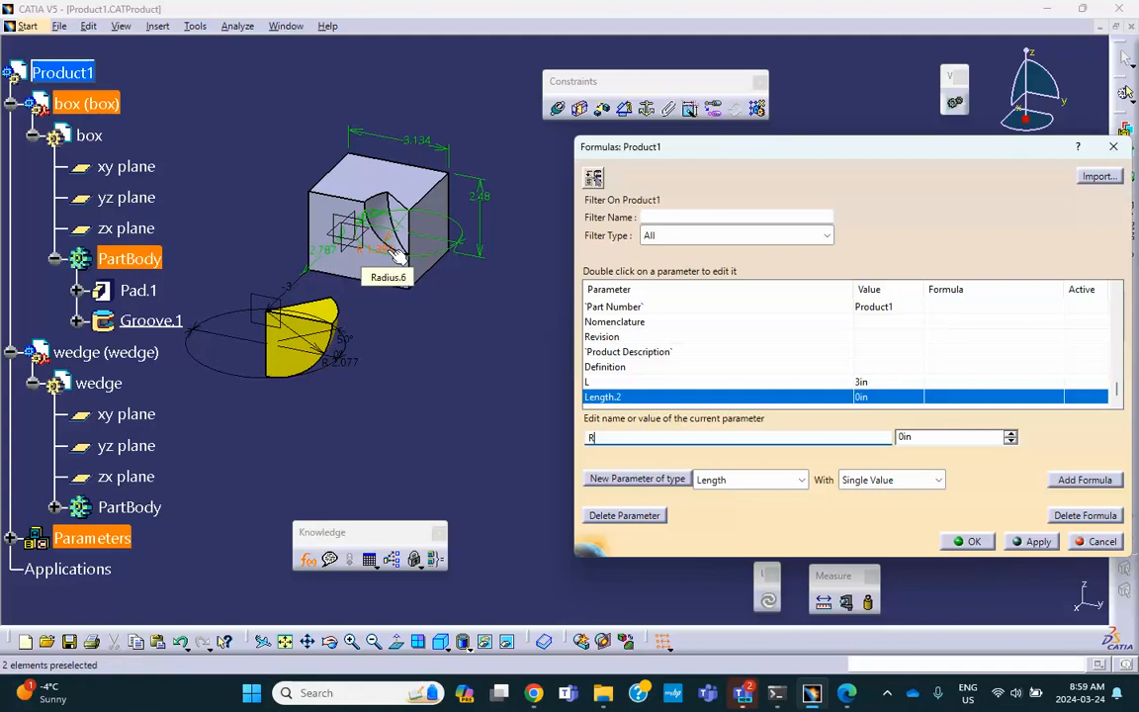
pyautogui.press('Tab')
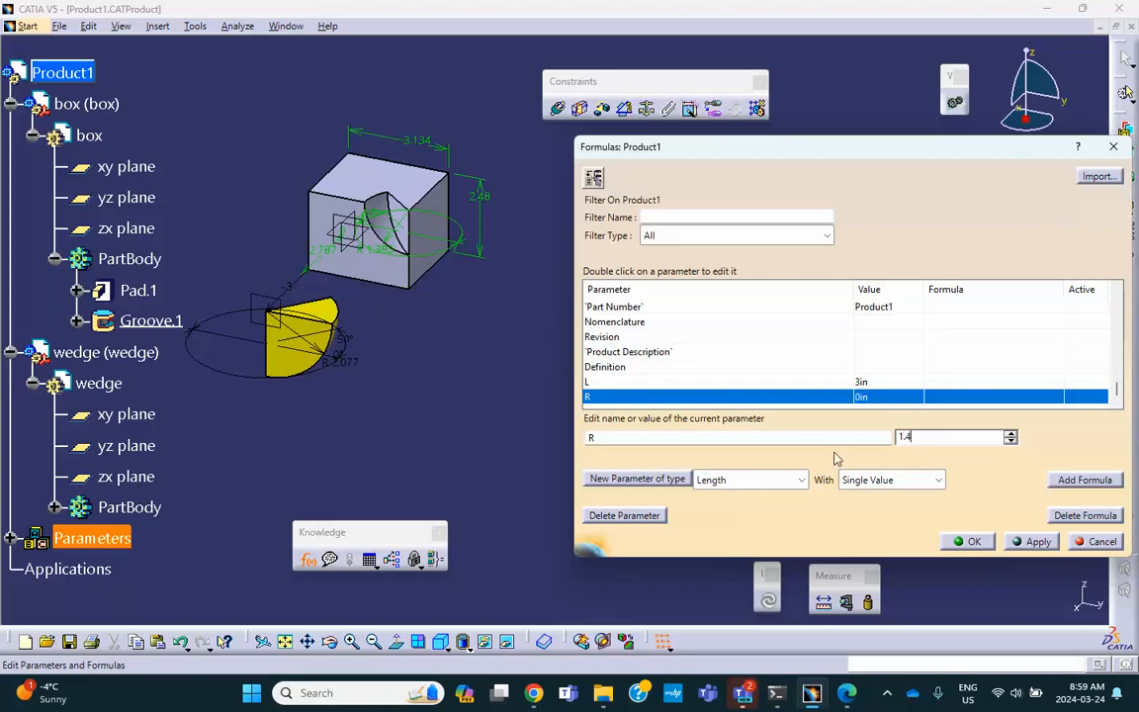
# Step: Add an angle parameter named alfa with a value of 40 degrees and accept the new parameters
pyautogui.click(767, 476)
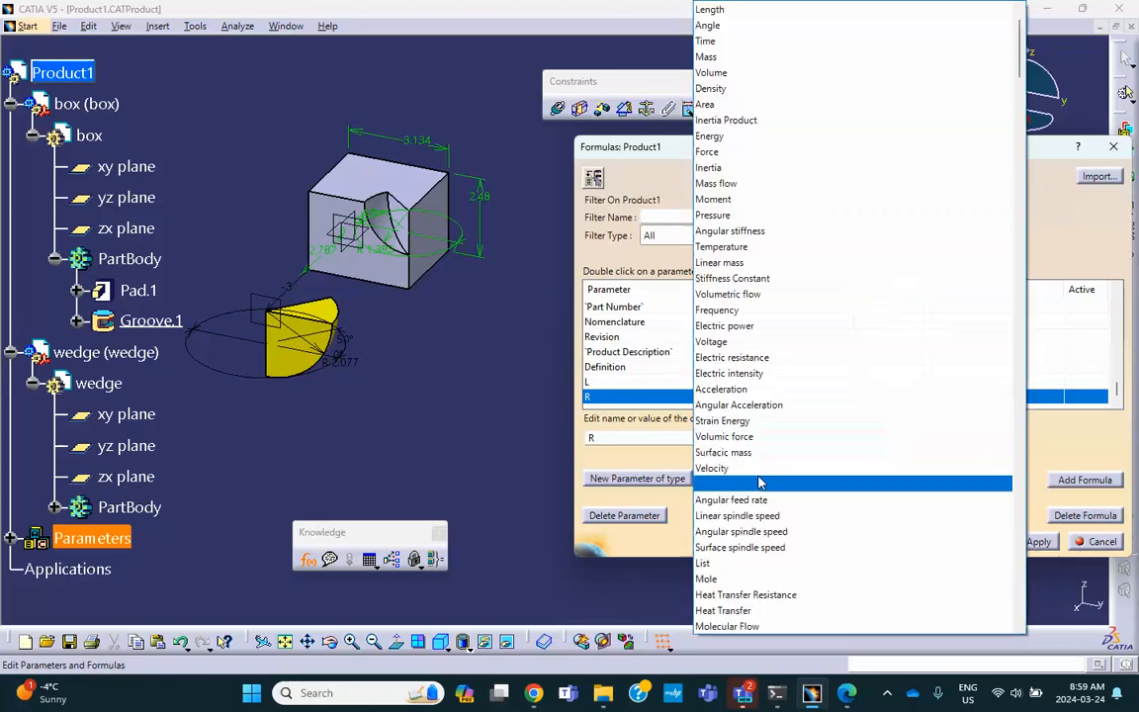
pyautogui.click(781, 24)
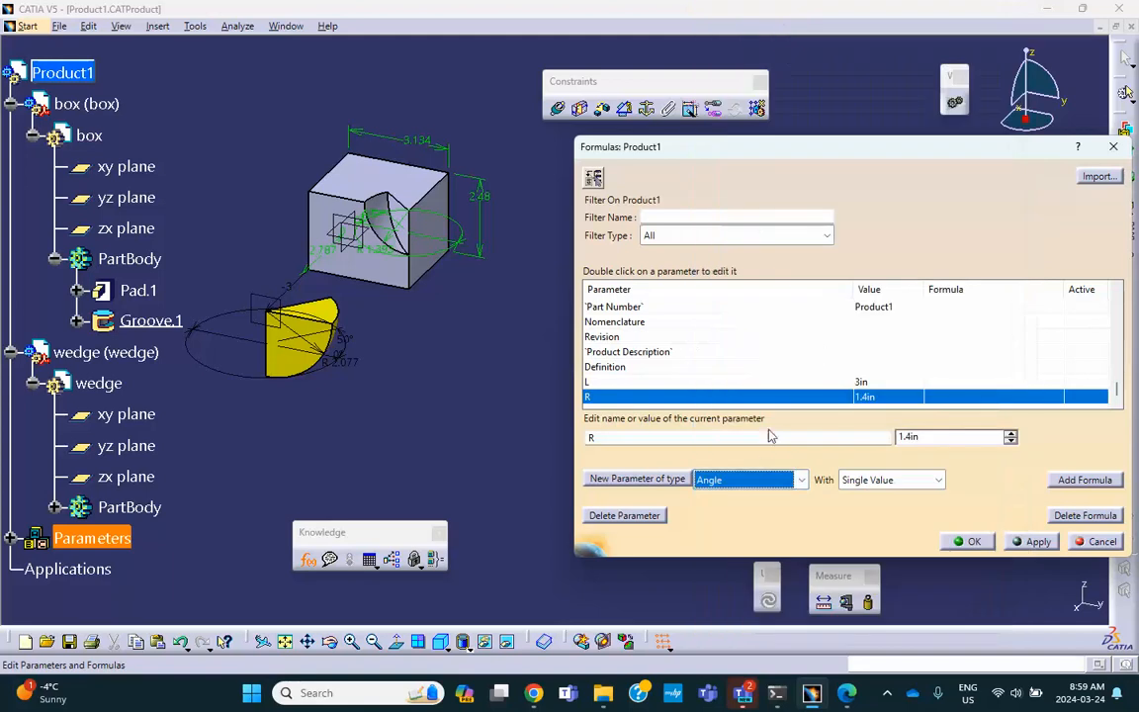
pyautogui.click(646, 439)
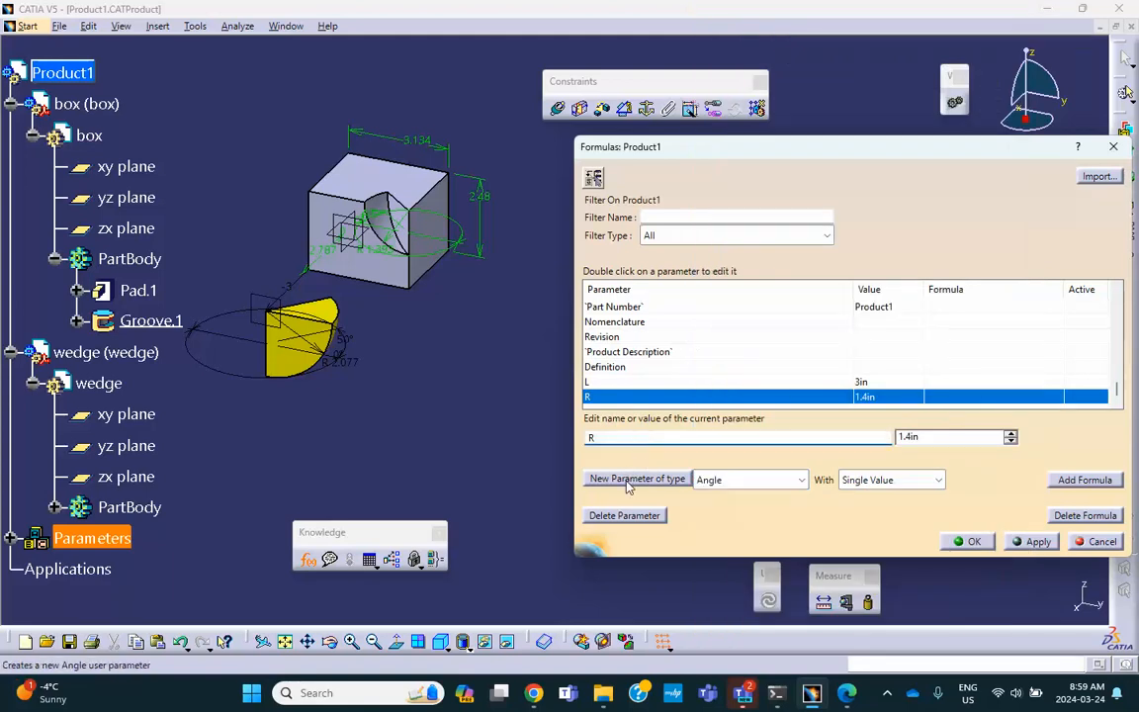
pyautogui.click(622, 479)
pyautogui.doubleClick(630, 436)
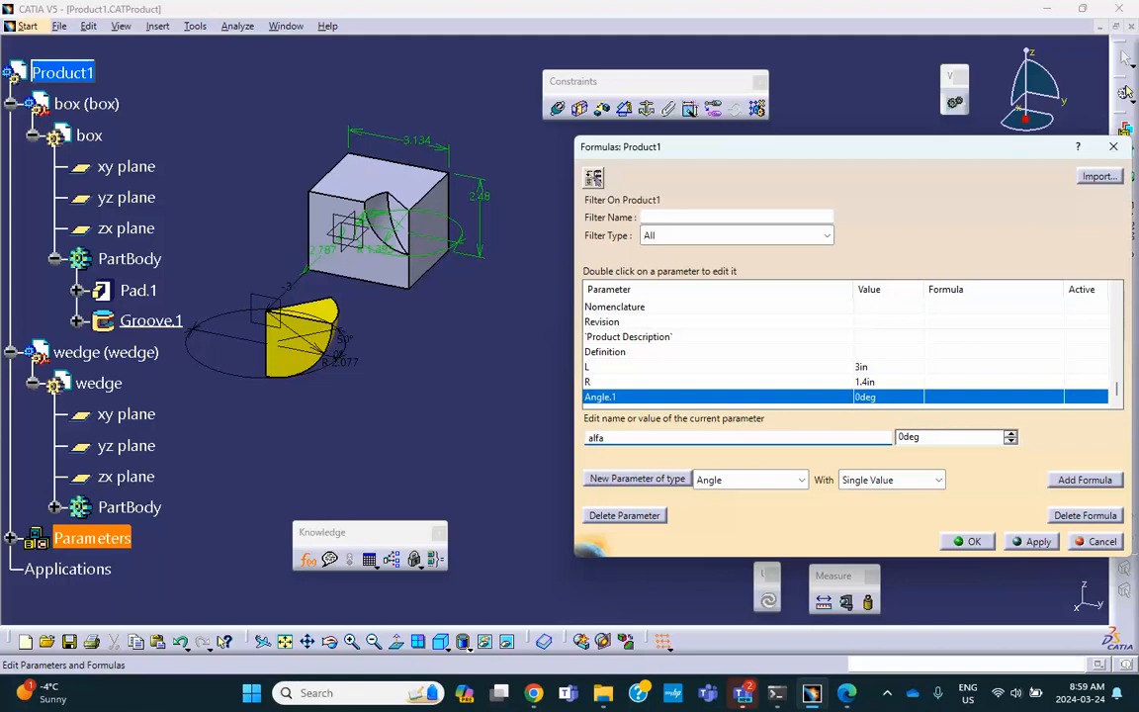
pyautogui.click(928, 436)
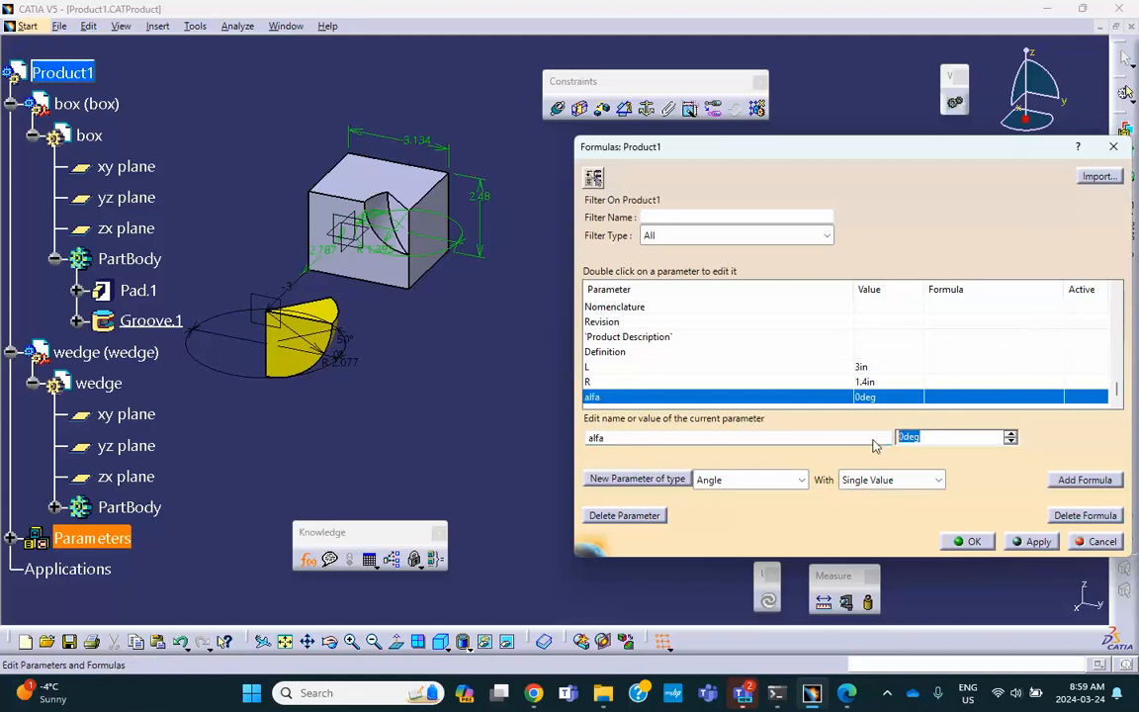
pyautogui.write('4')
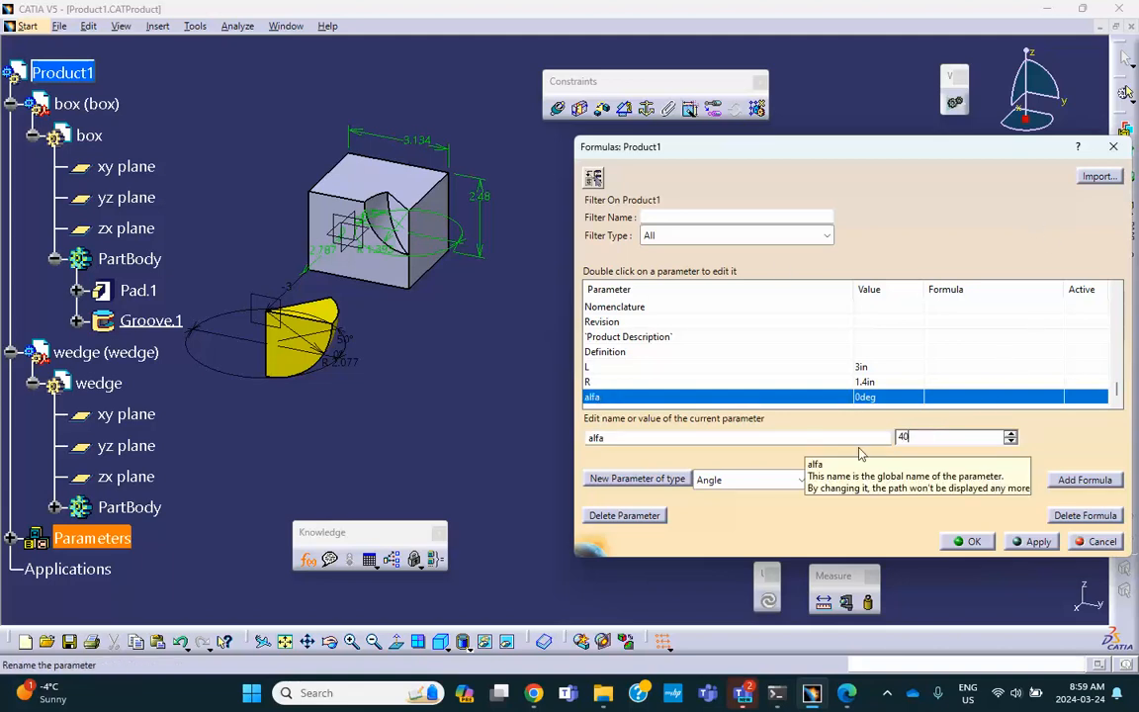
pyautogui.click(972, 541)
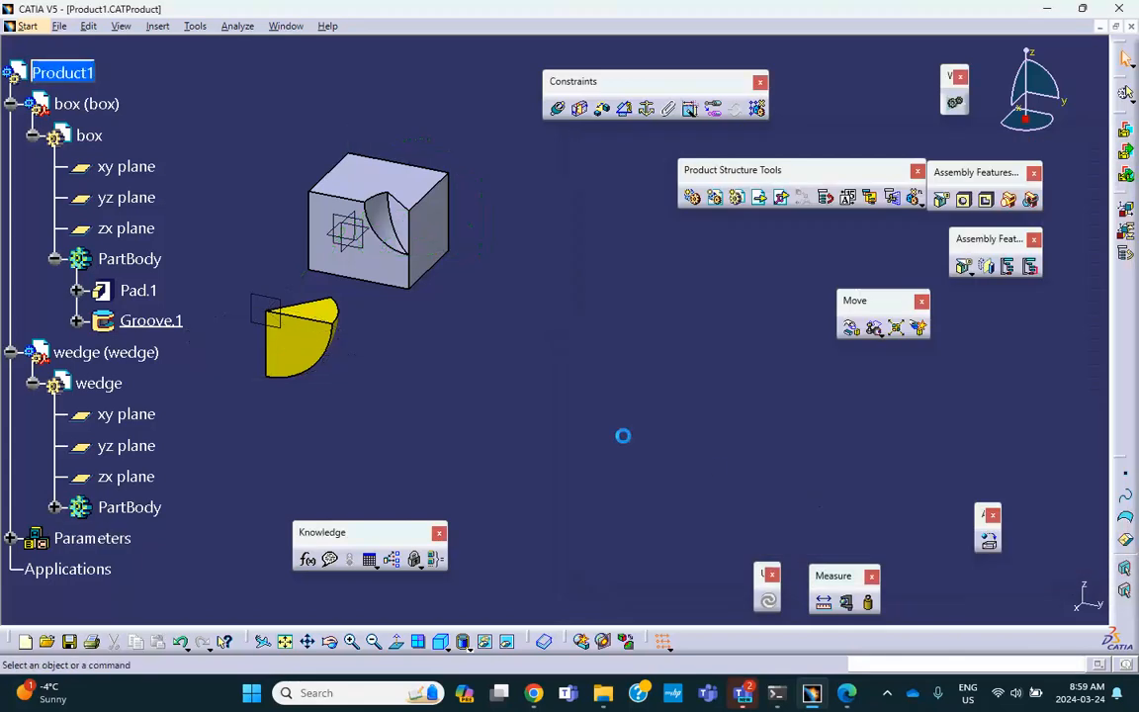
# Step: Expand the Parameters node and add a formula that makes the box sketch's 3.134 in dimension equal to L
pyautogui.scroll(-3, 69, 262)
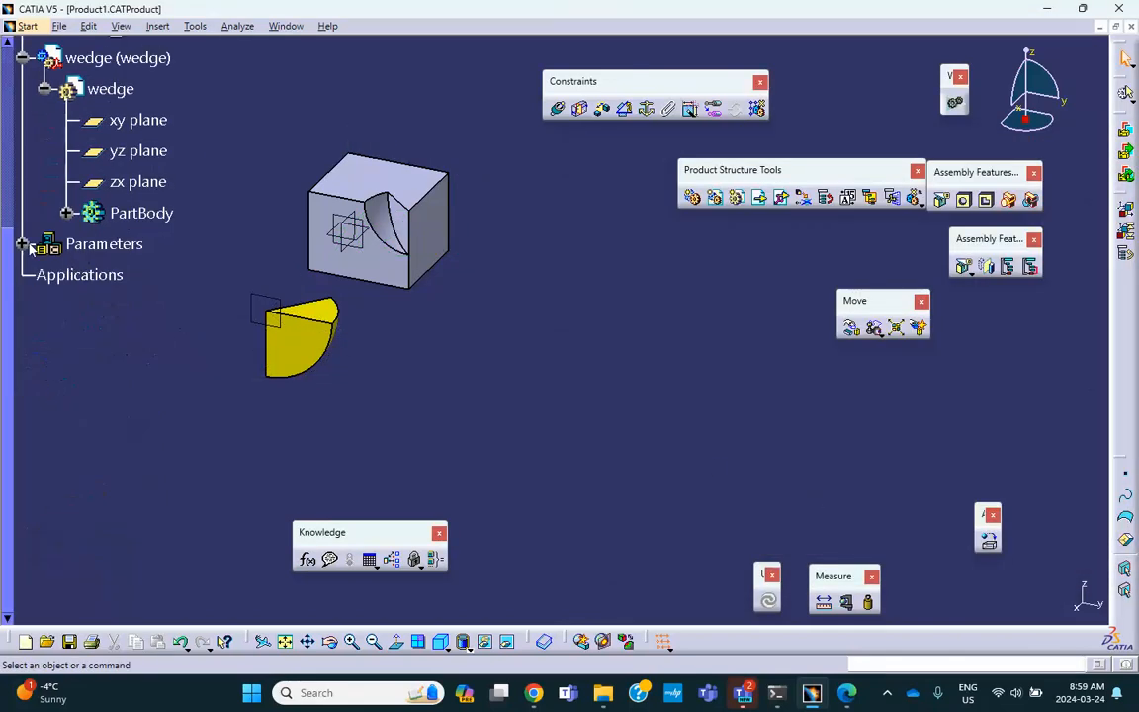
pyautogui.click(22, 243)
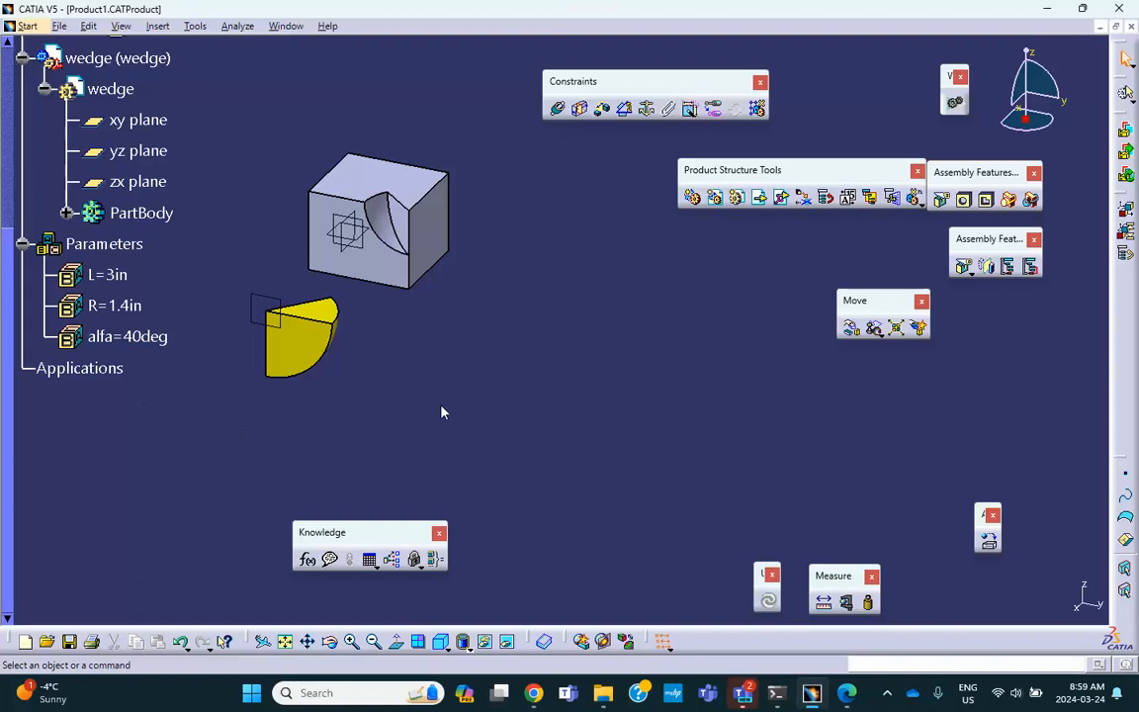
pyautogui.moveTo(501, 330); pyautogui.dragTo(494, 309, button='middle')
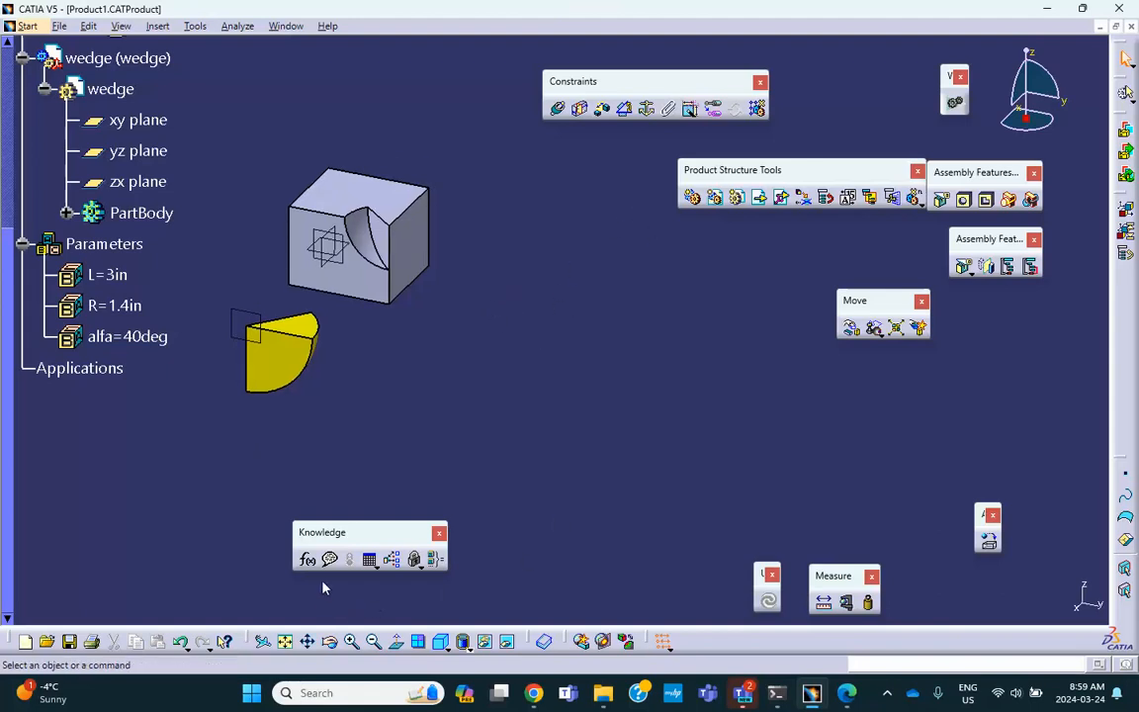
pyautogui.click(307, 560)
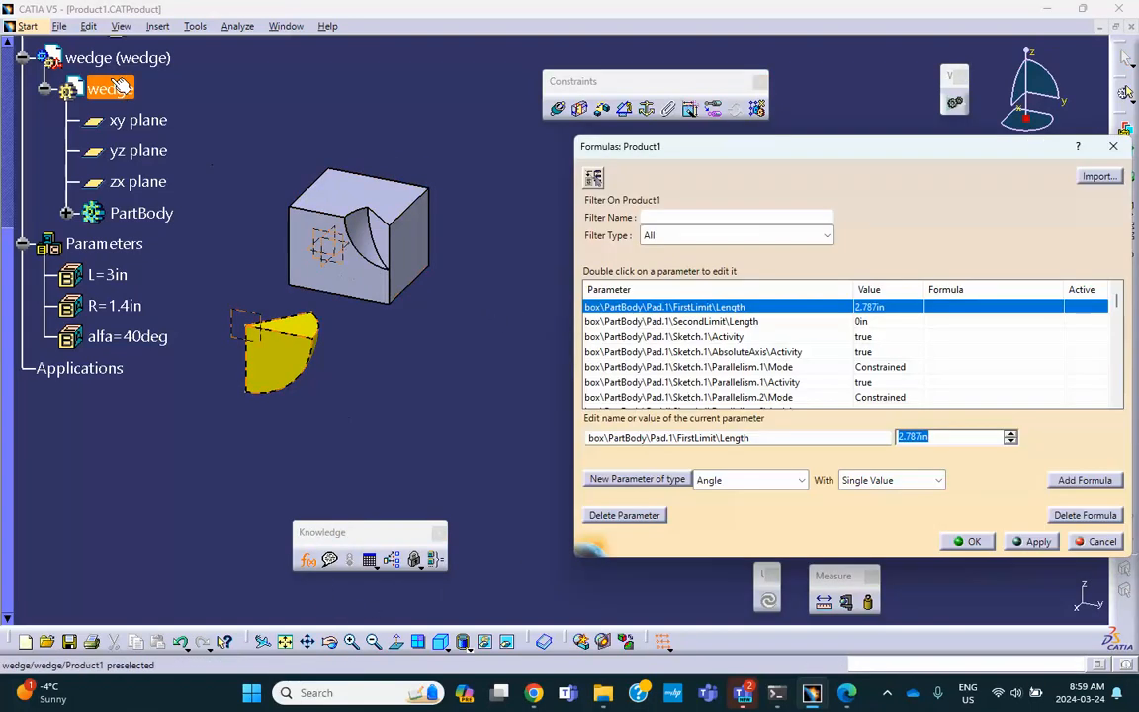
pyautogui.scroll(5, 109, 149)
pyautogui.click(91, 190)
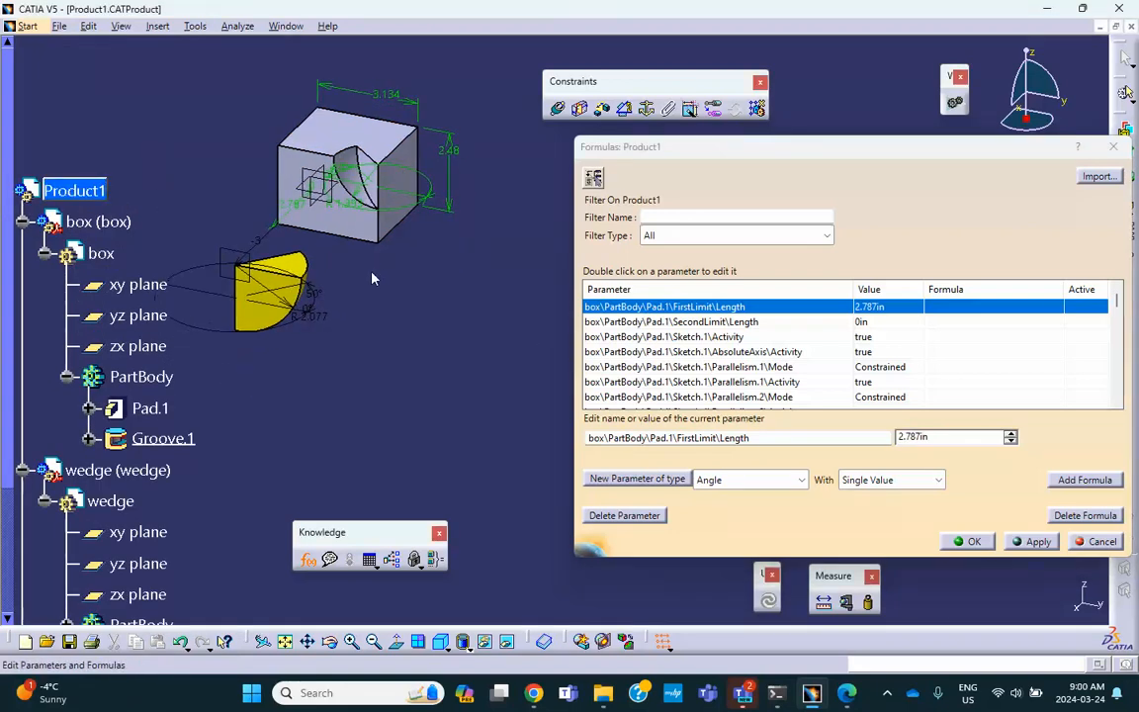
pyautogui.click(392, 100)
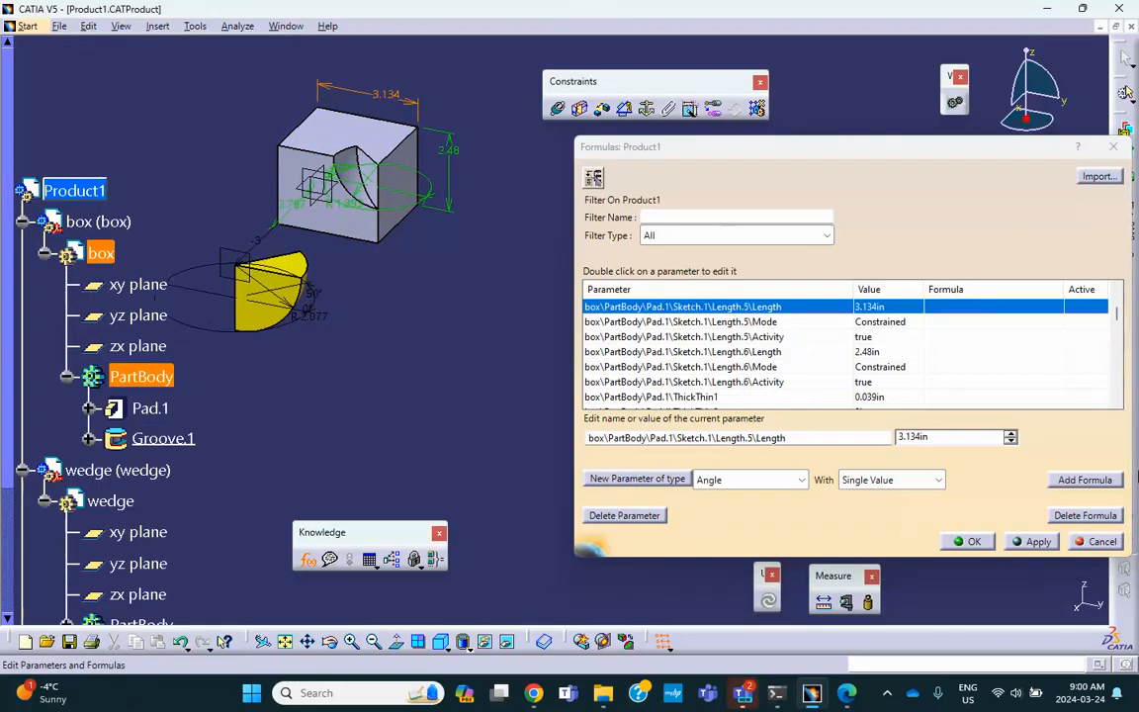
pyautogui.click(1078, 475)
pyautogui.scroll(-3, 212, 458)
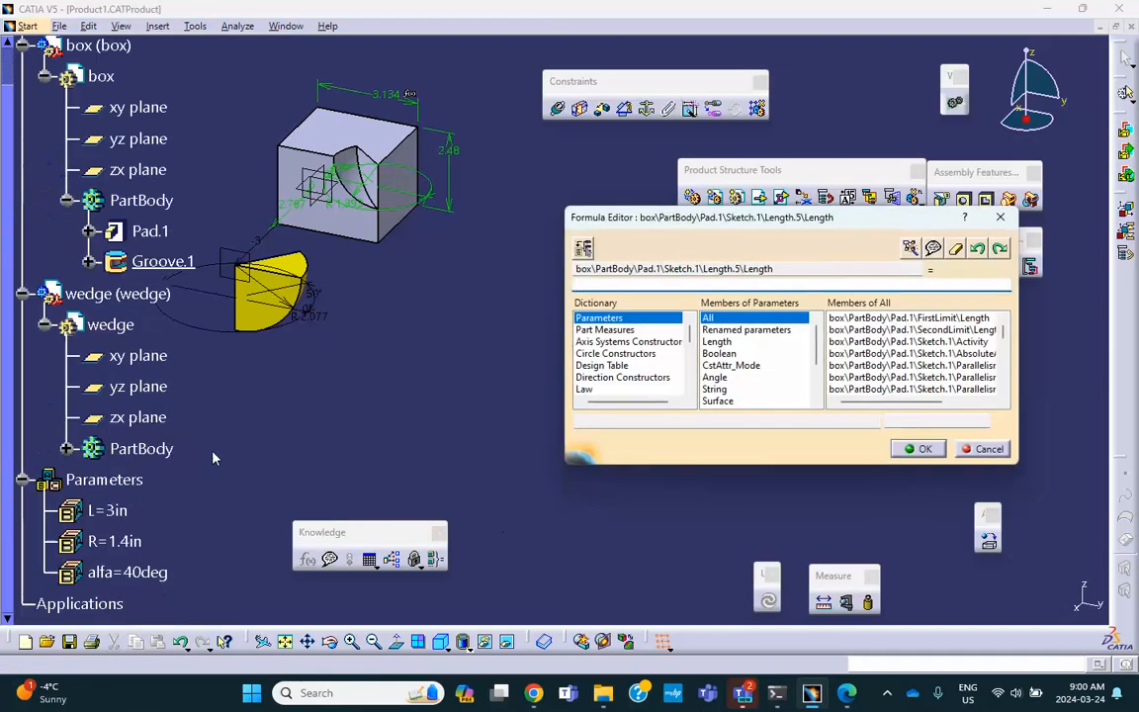
pyautogui.scroll(-3, 183, 428)
pyautogui.click(107, 393)
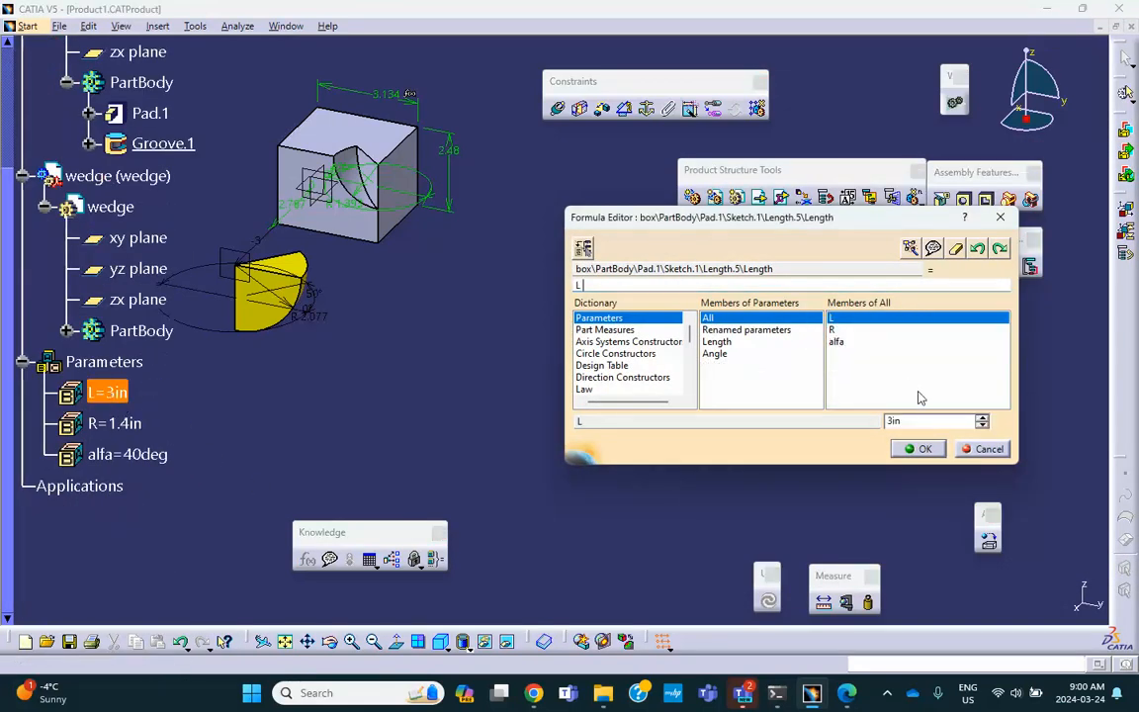
pyautogui.click(921, 450)
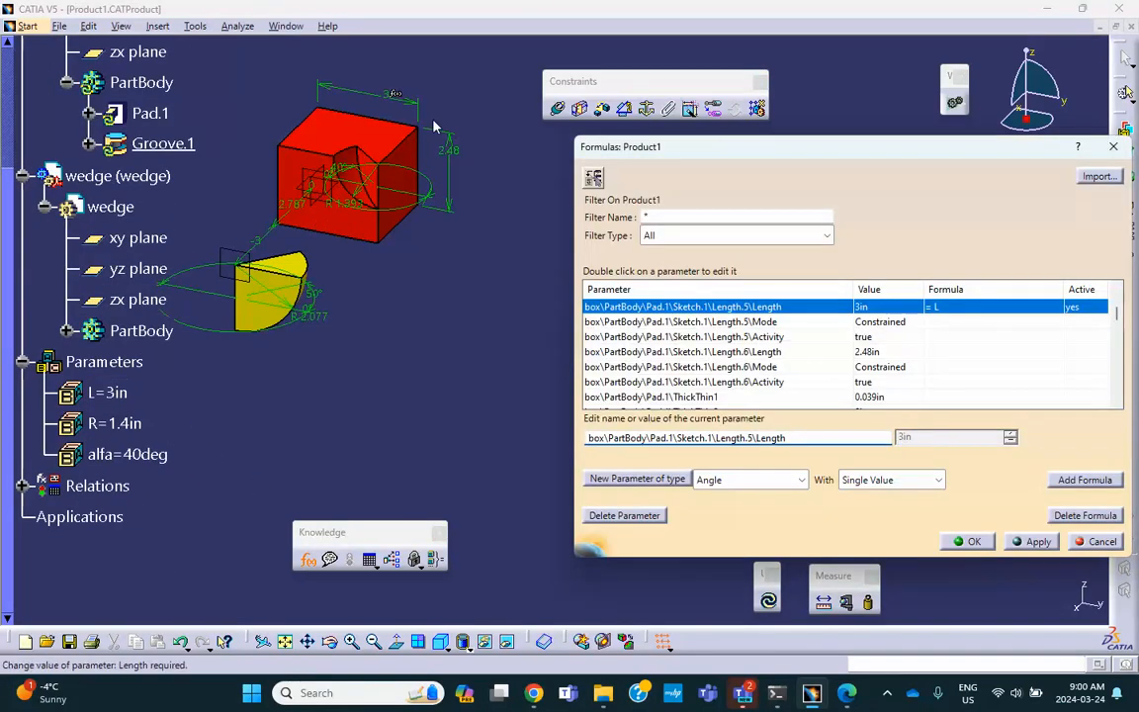
# Step: Add a formula that makes the box sketch's vertical 2.48 in dimension equal to L
pyautogui.click(469, 164)
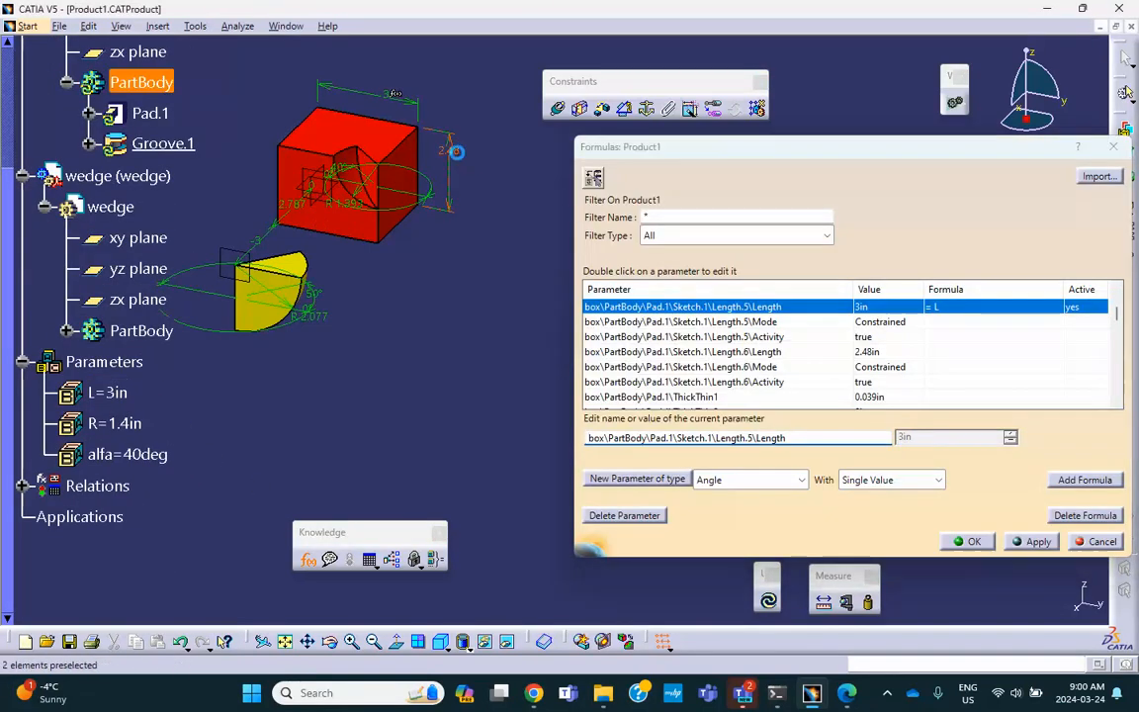
pyautogui.click(1084, 480)
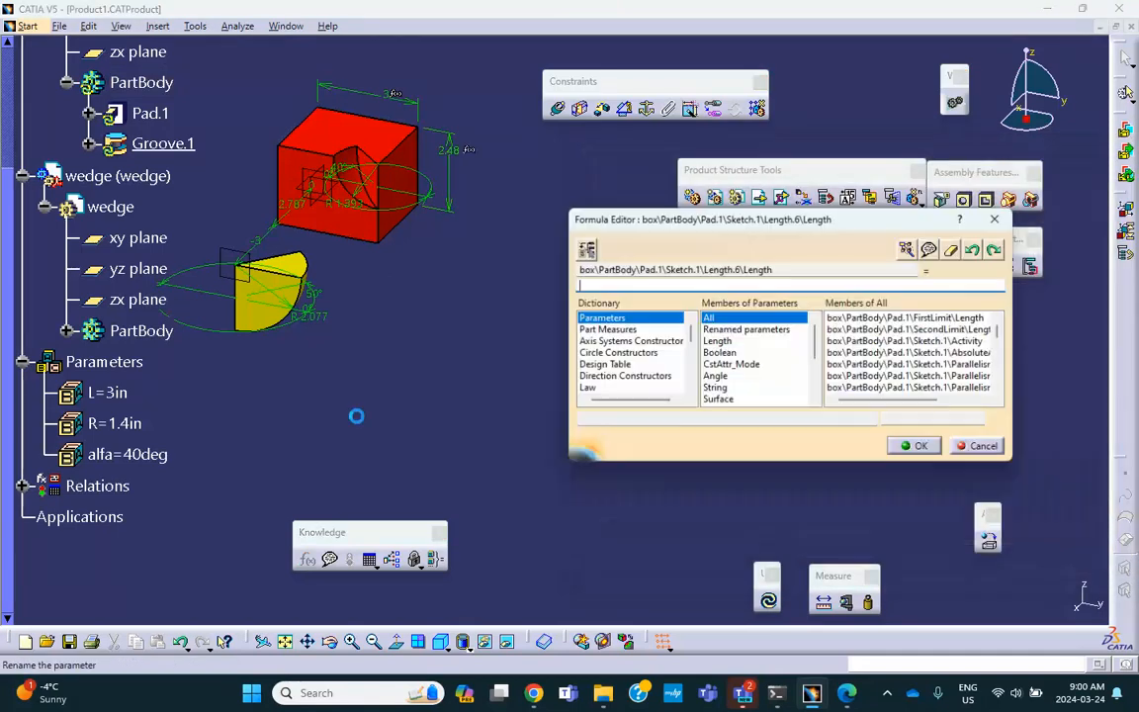
pyautogui.click(118, 393)
pyautogui.click(921, 449)
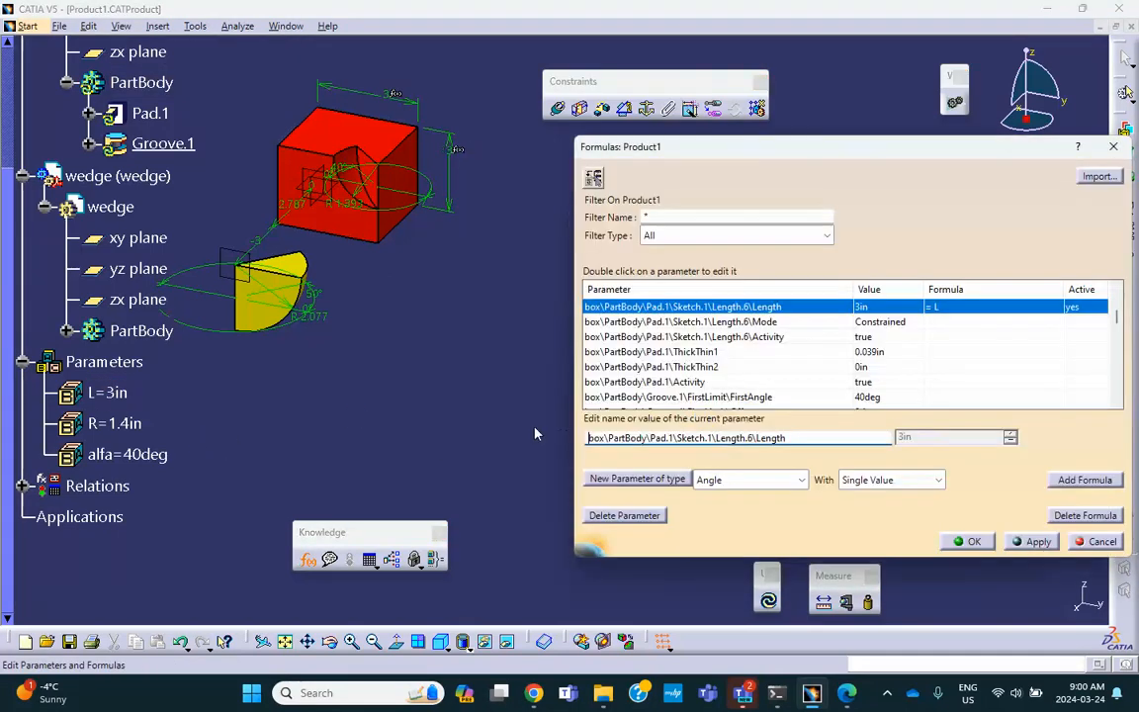
# Step: Add a formula that makes the first limit length of the box's pad equal to L
pyautogui.moveTo(312, 275); pyautogui.dragTo(550, 438, button='middle')
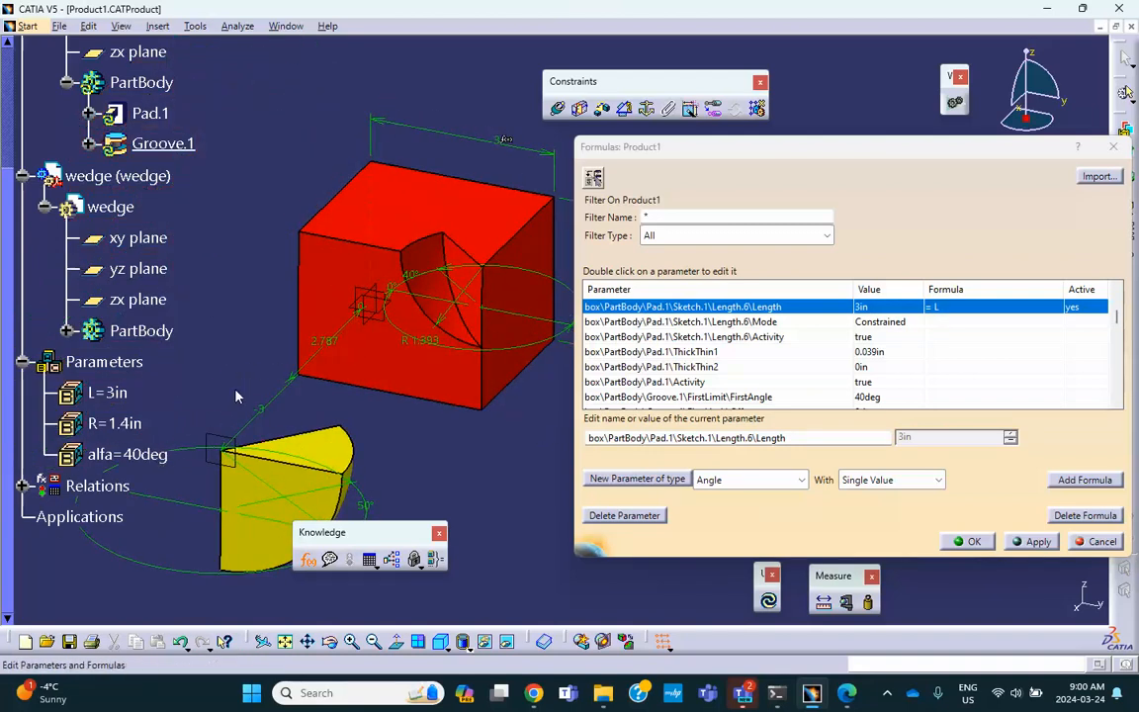
pyautogui.moveTo(405, 386); pyautogui.dragTo(198, 529, button='middle')
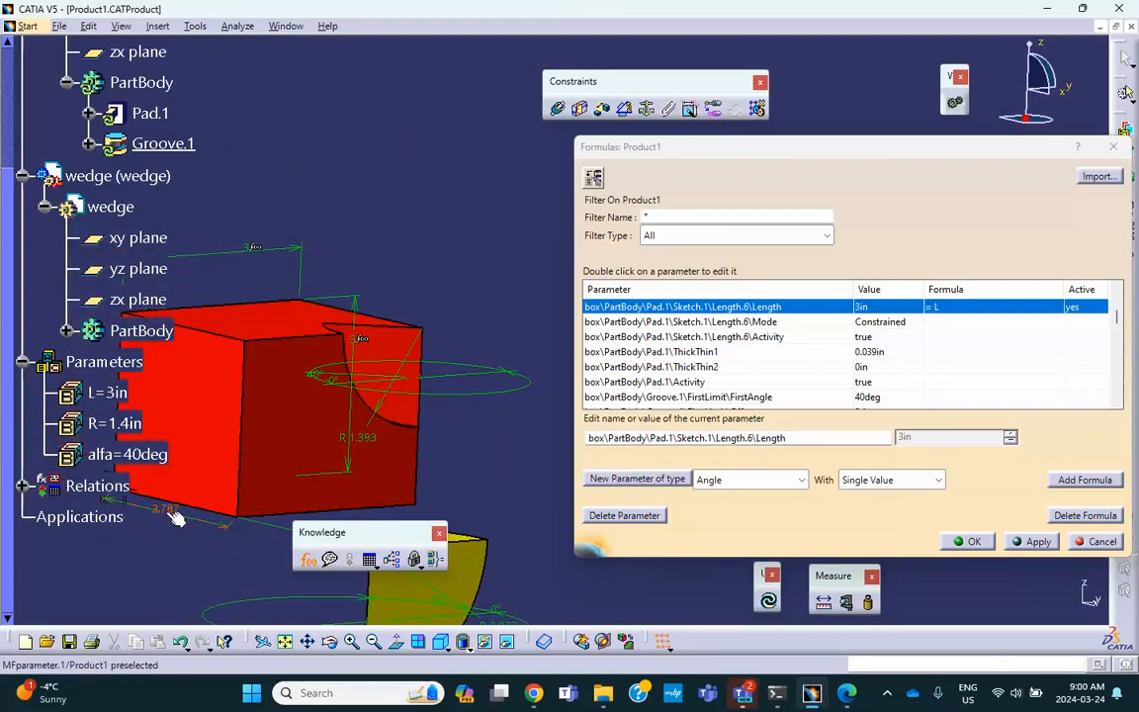
pyautogui.click(183, 511)
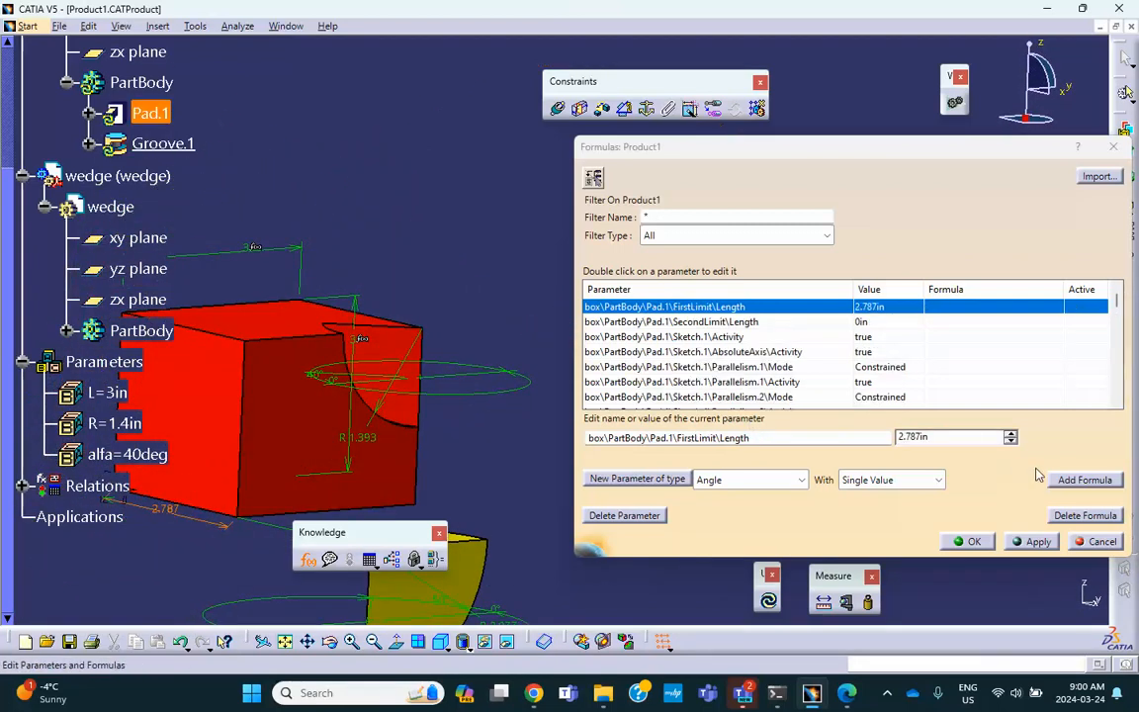
pyautogui.click(1071, 478)
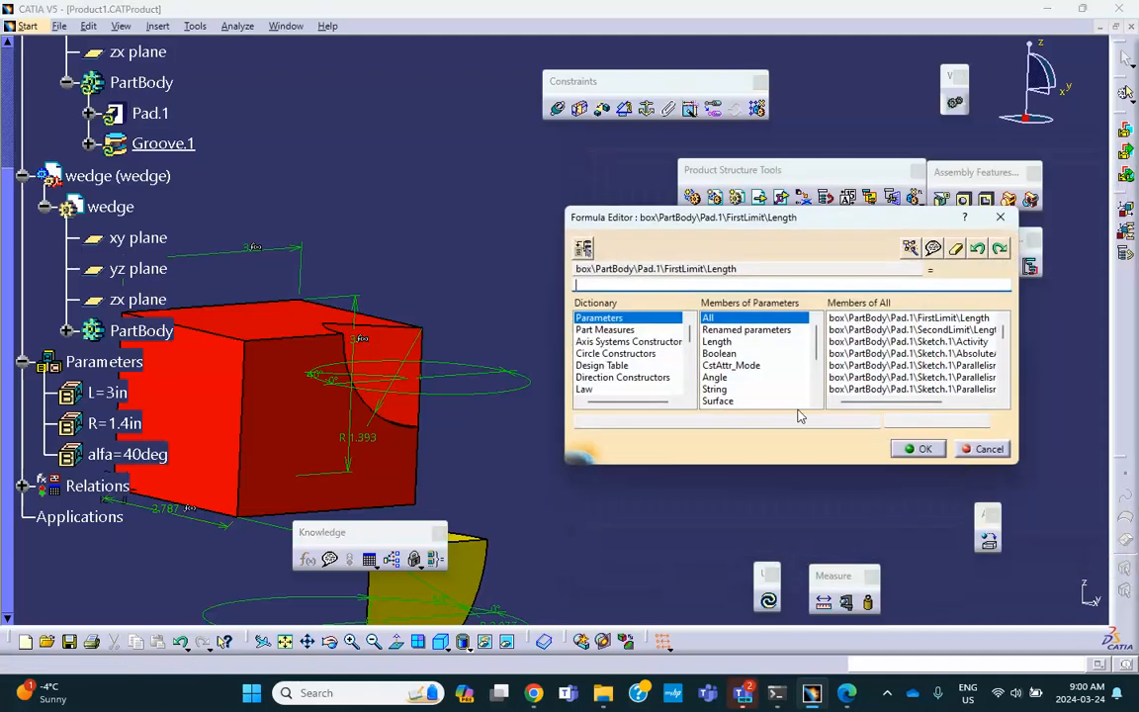
pyautogui.click(109, 392)
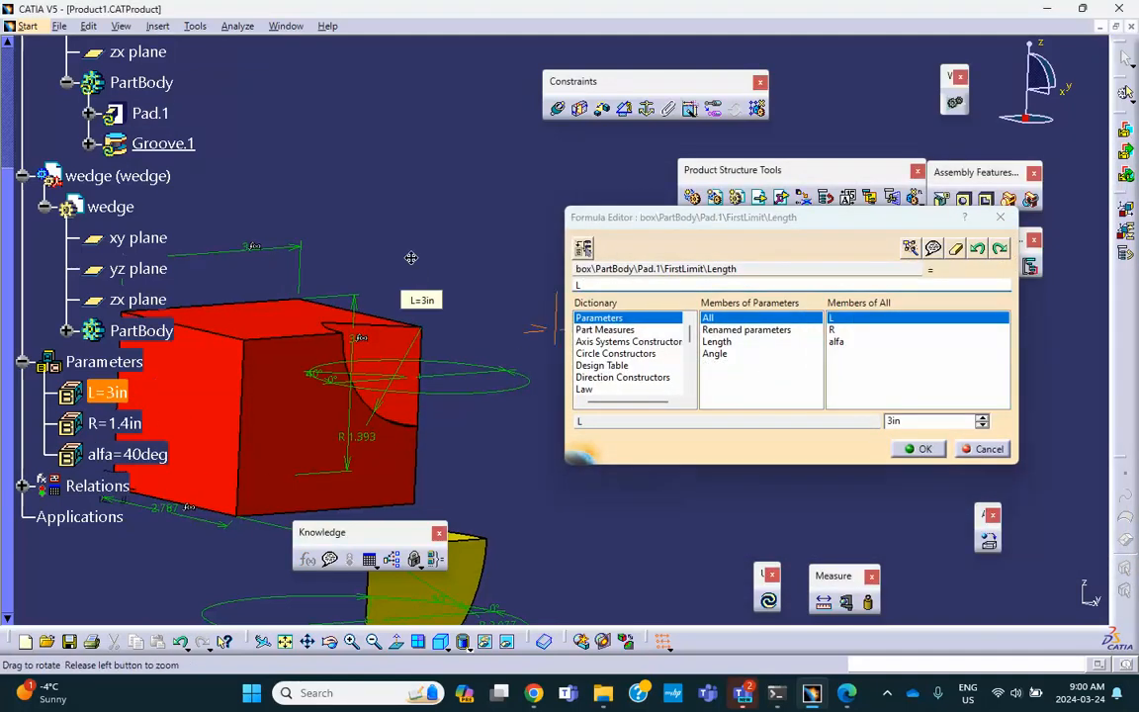
pyautogui.scroll(-2, 408, 265)
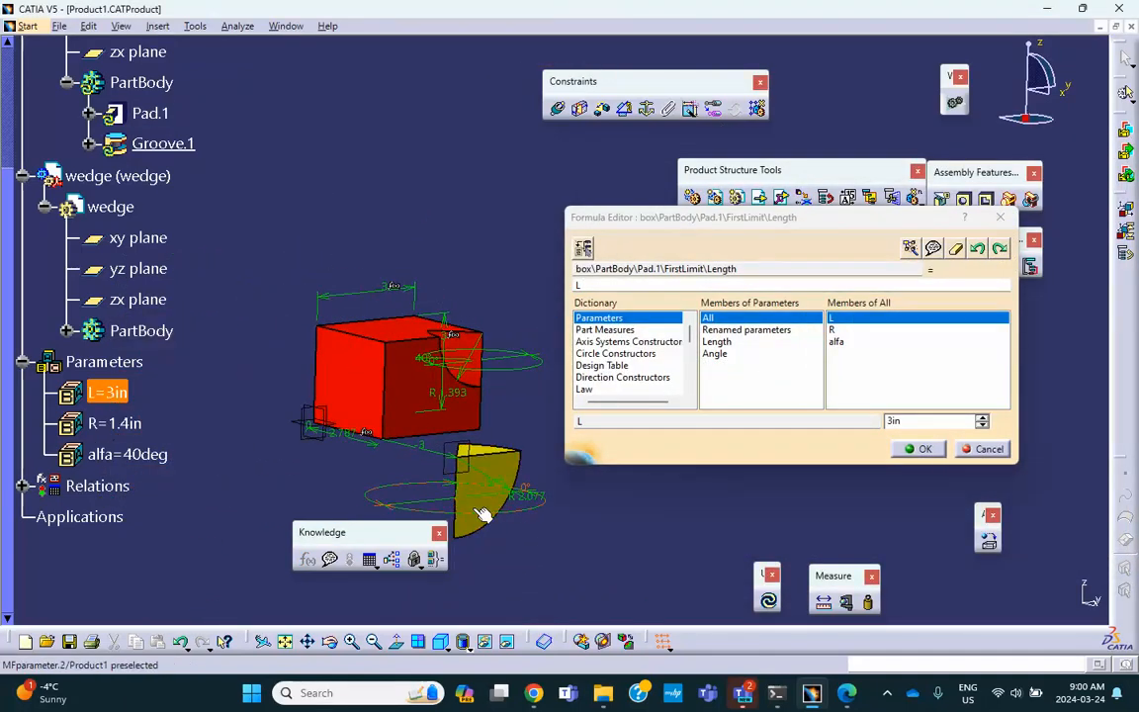
pyautogui.moveTo(521, 427); pyautogui.dragTo(848, 458, button='middle')
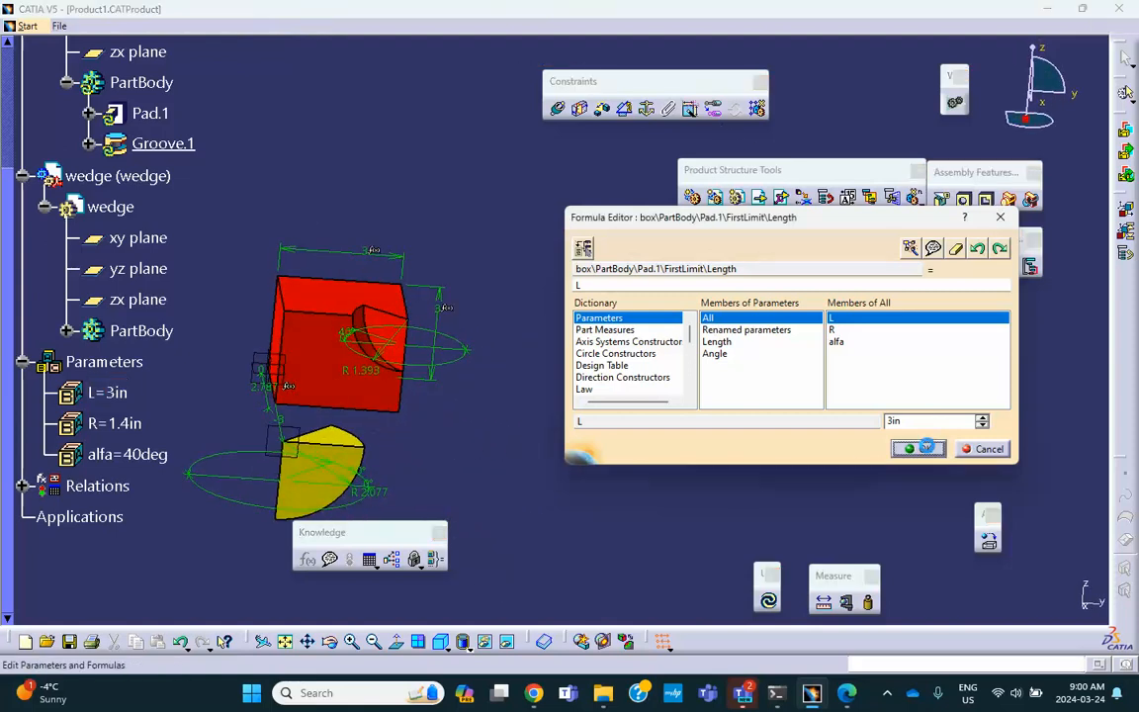
pyautogui.click(922, 448)
pyautogui.moveTo(485, 417); pyautogui.dragTo(485, 417, button='middle')
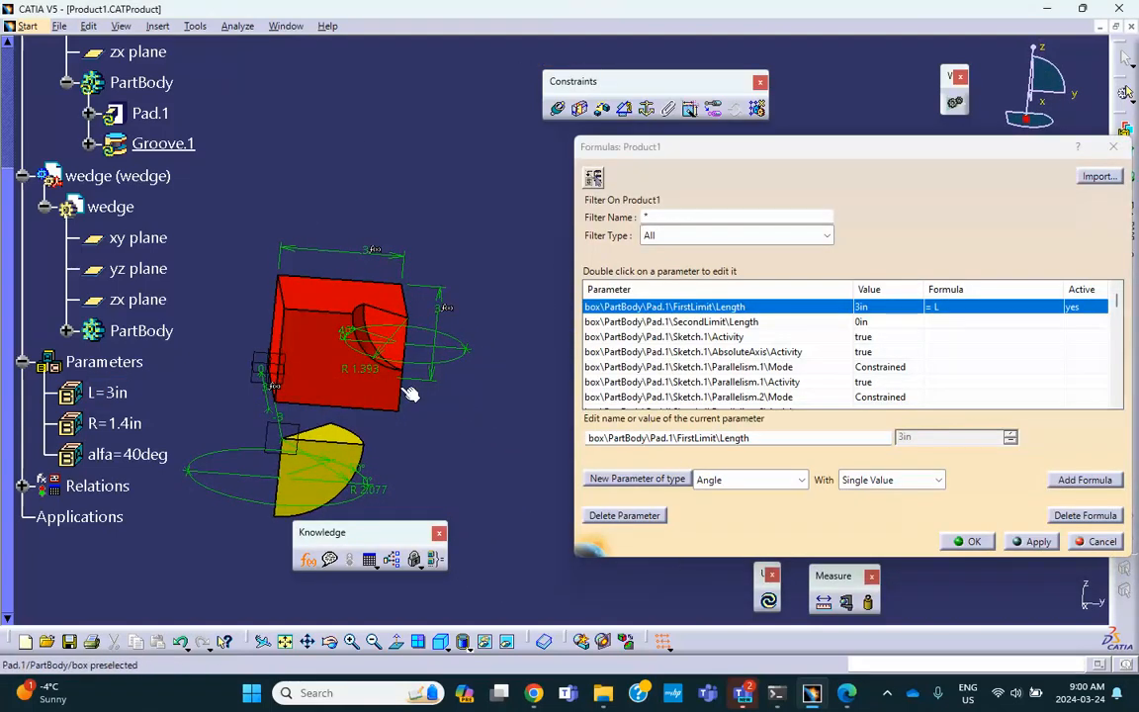
# Step: Add a formula that makes the radius of the box's groove sketch equal to R
pyautogui.click(359, 369)
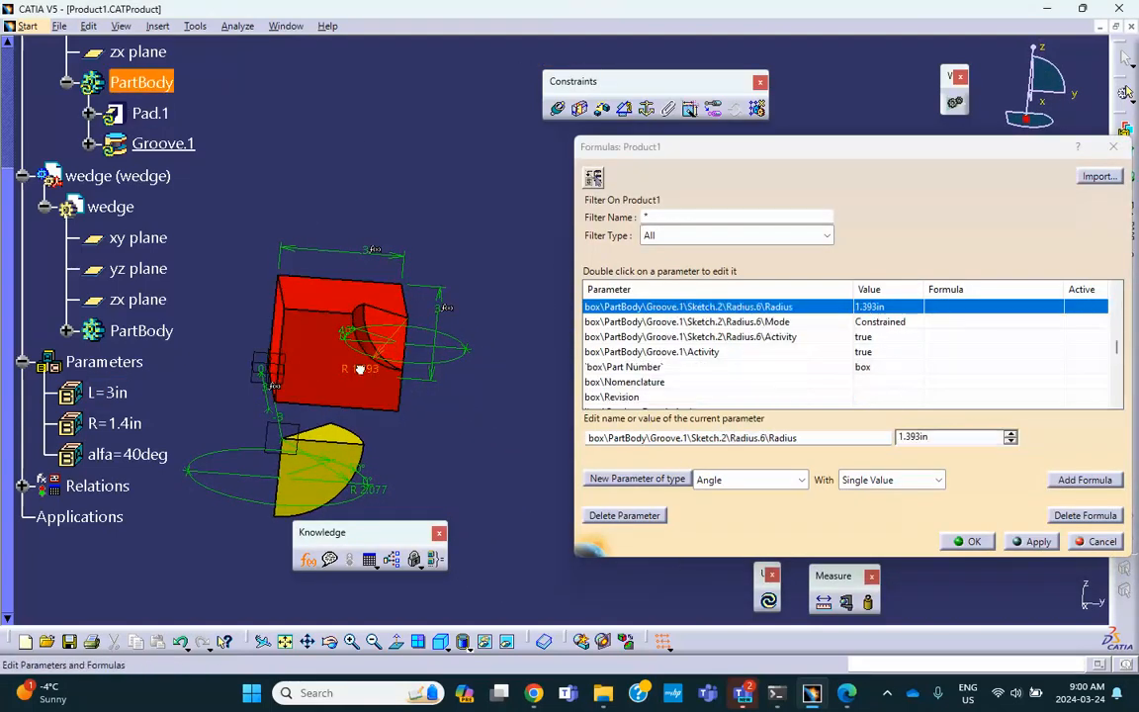
pyautogui.click(1077, 479)
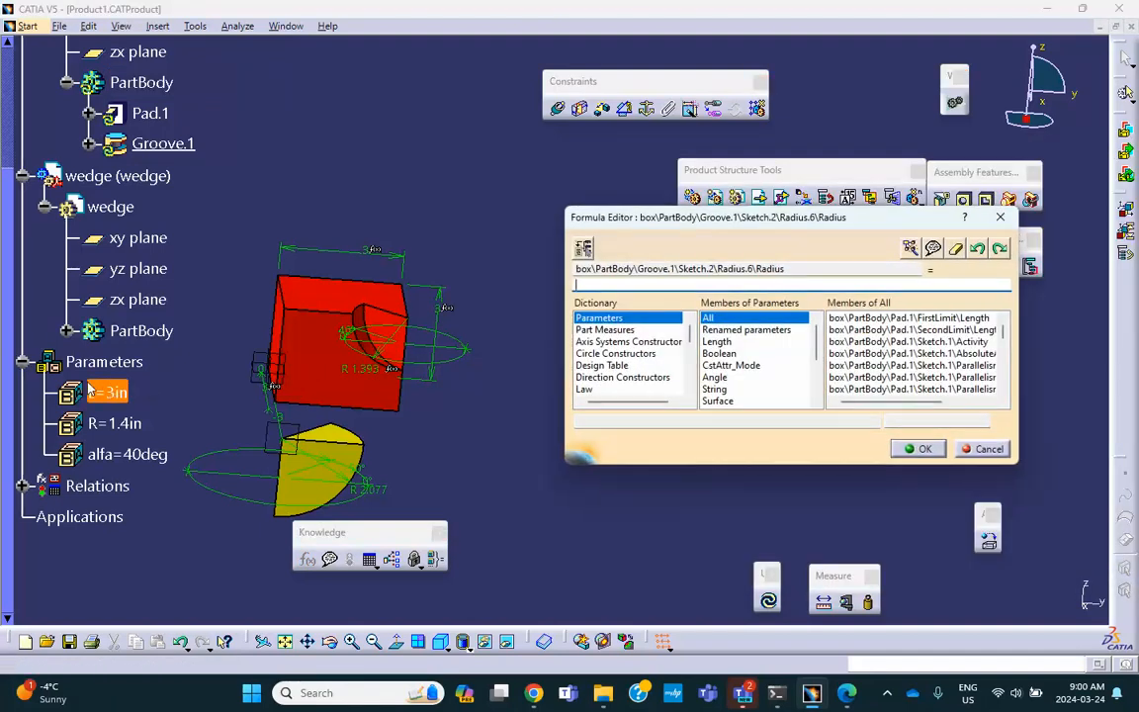
pyautogui.click(113, 424)
pyautogui.click(913, 449)
# Step: Add a formula that makes the radius of the wedge's shaft sketch equal to R
pyautogui.click(383, 500)
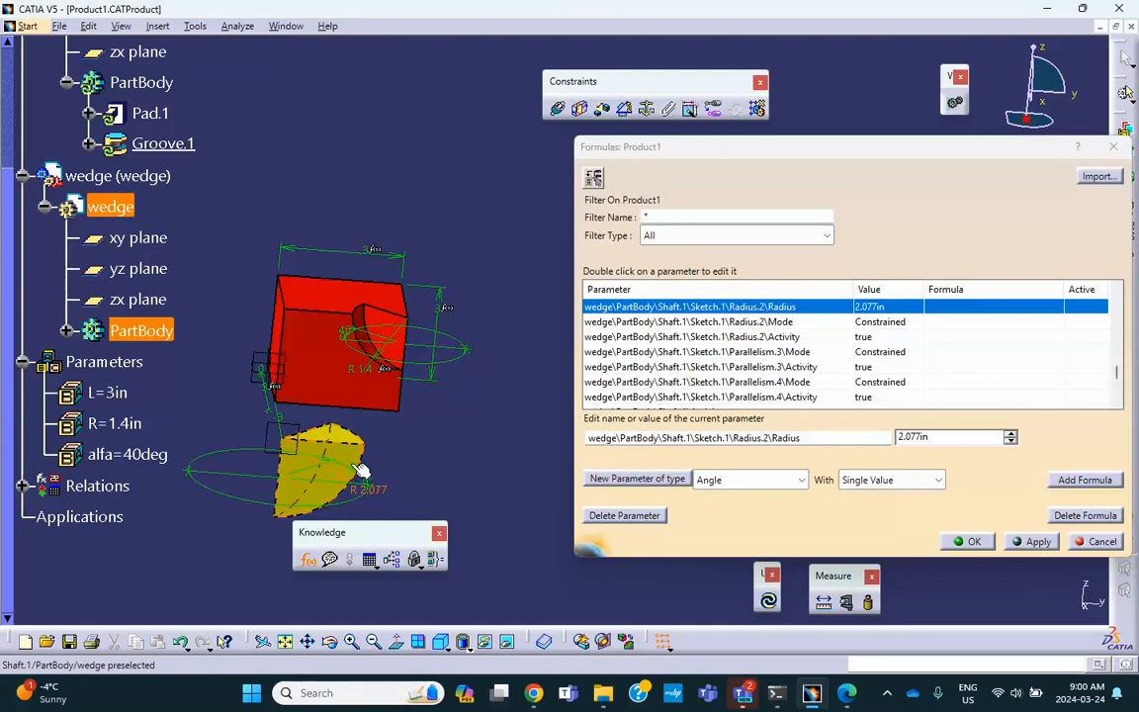
pyautogui.click(1084, 479)
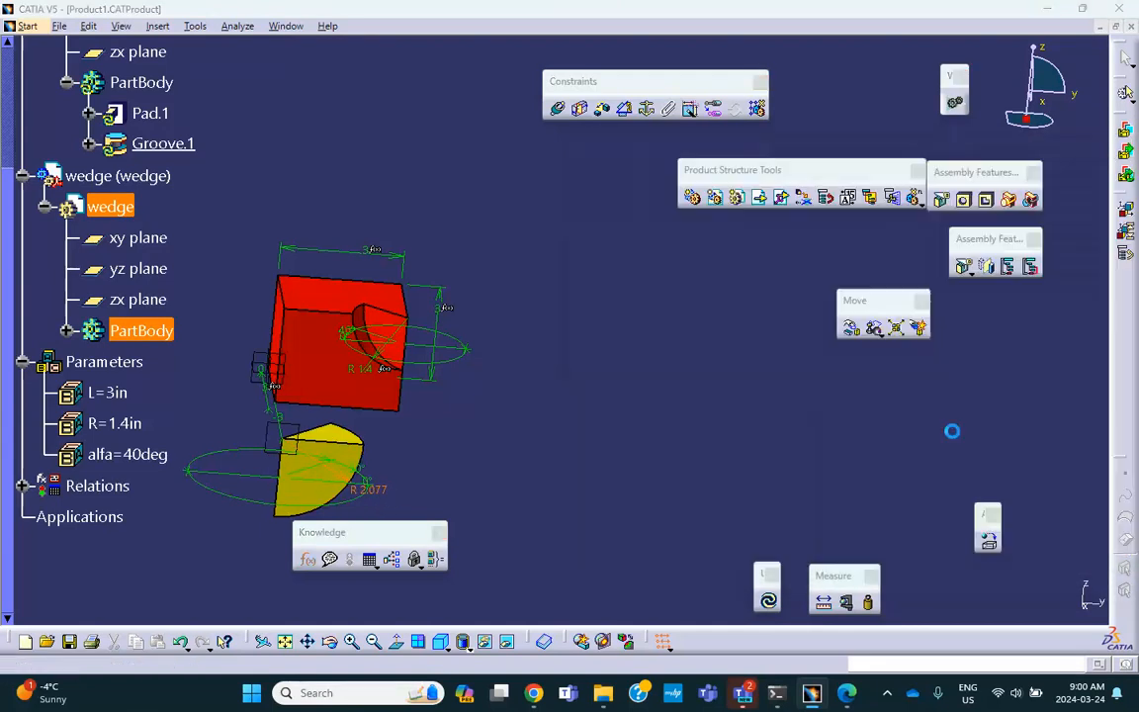
pyautogui.click(114, 423)
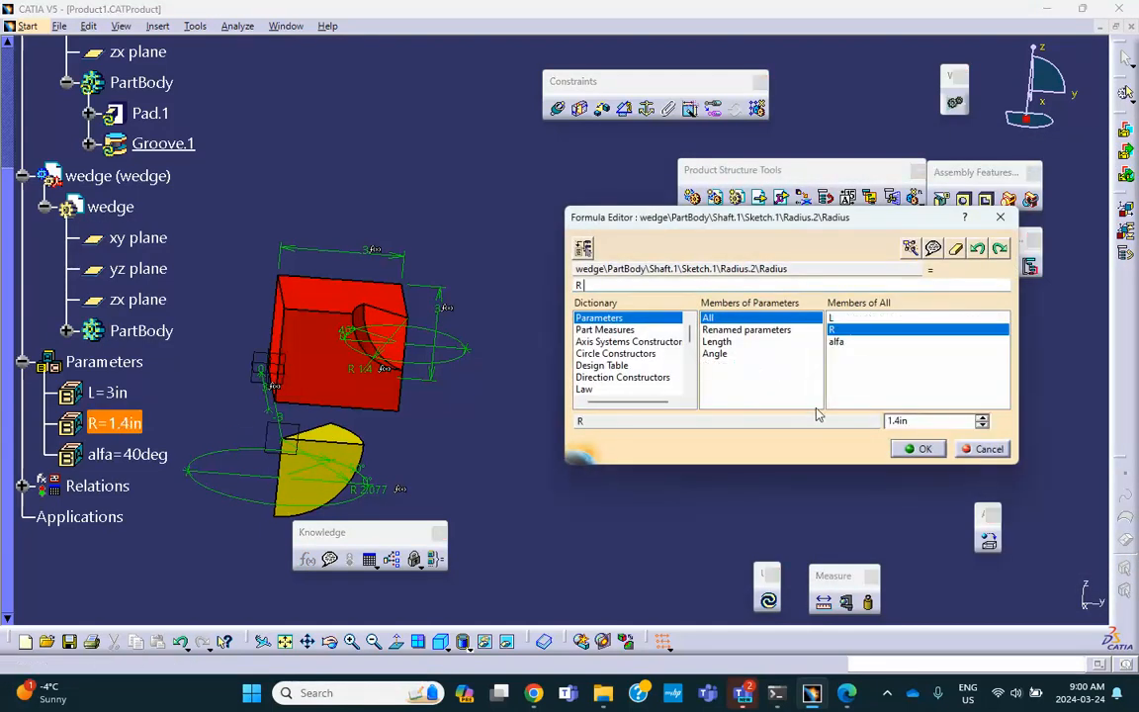
pyautogui.click(920, 449)
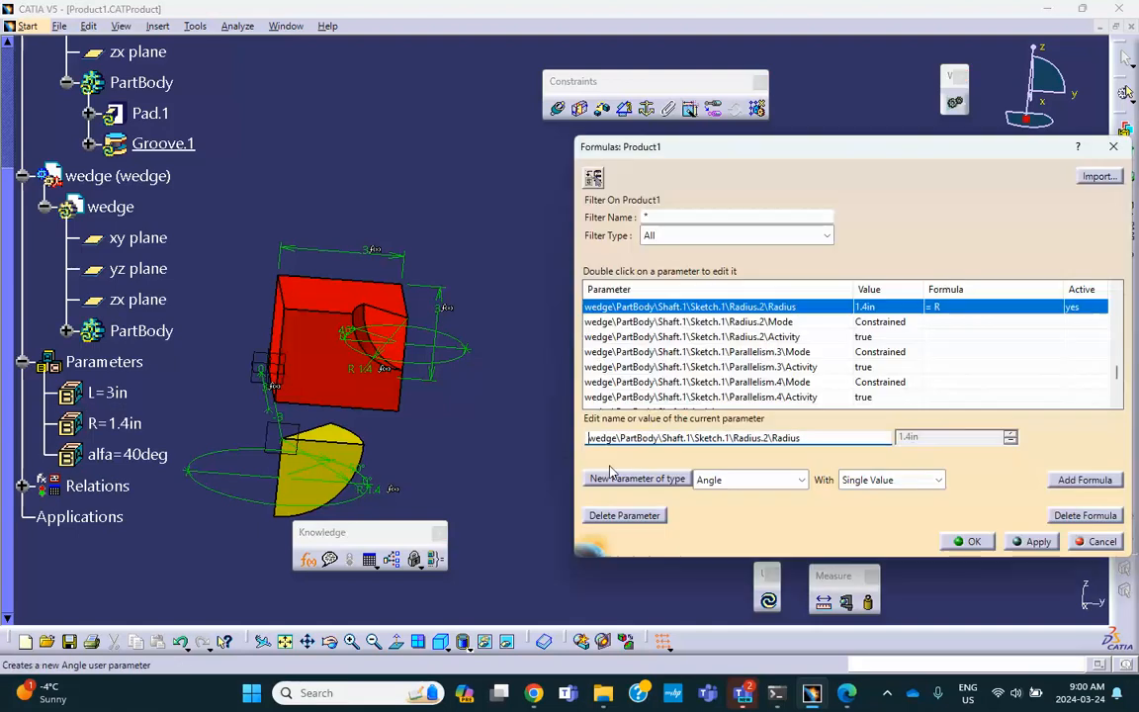
# Step: Add a formula that makes the first angle of the box's groove equal to alfa
pyautogui.moveTo(488, 413); pyautogui.dragTo(593, 410, button='middle')
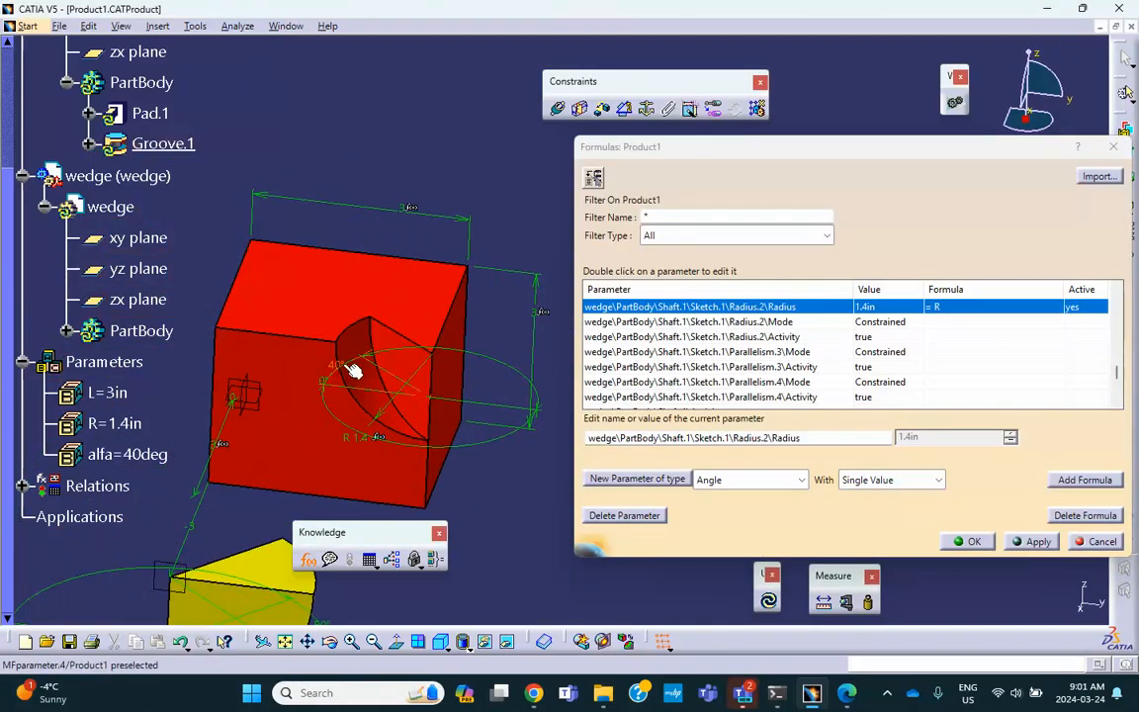
pyautogui.click(343, 366)
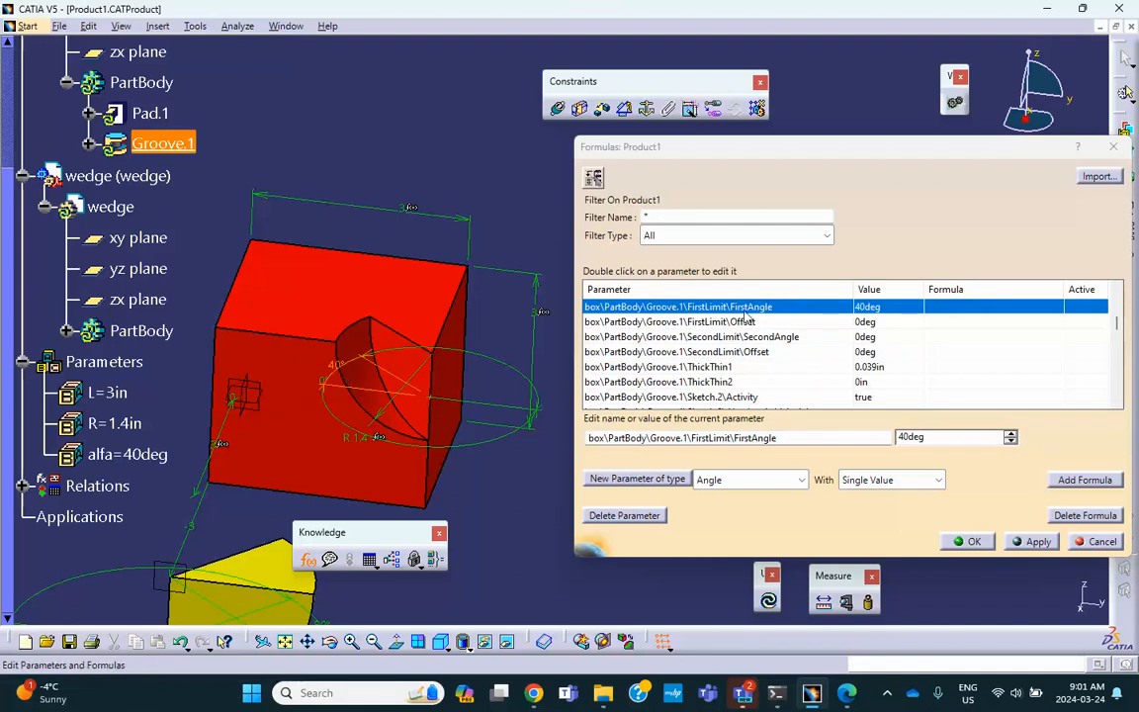
pyautogui.click(1084, 480)
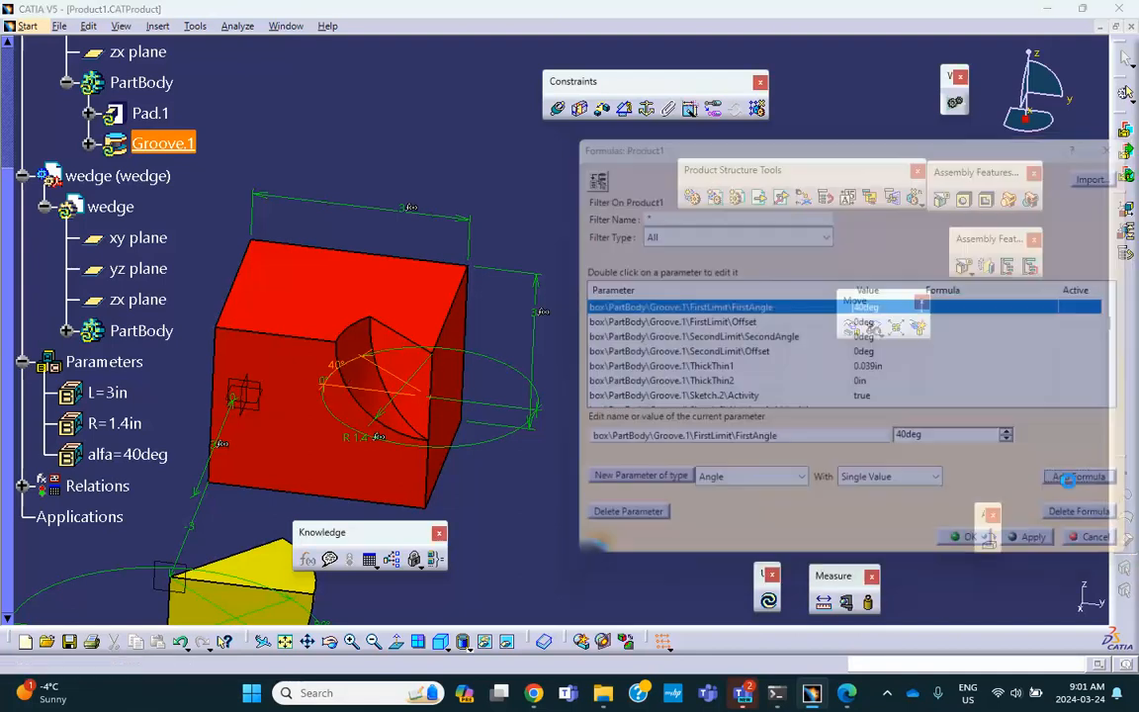
pyautogui.click(125, 461)
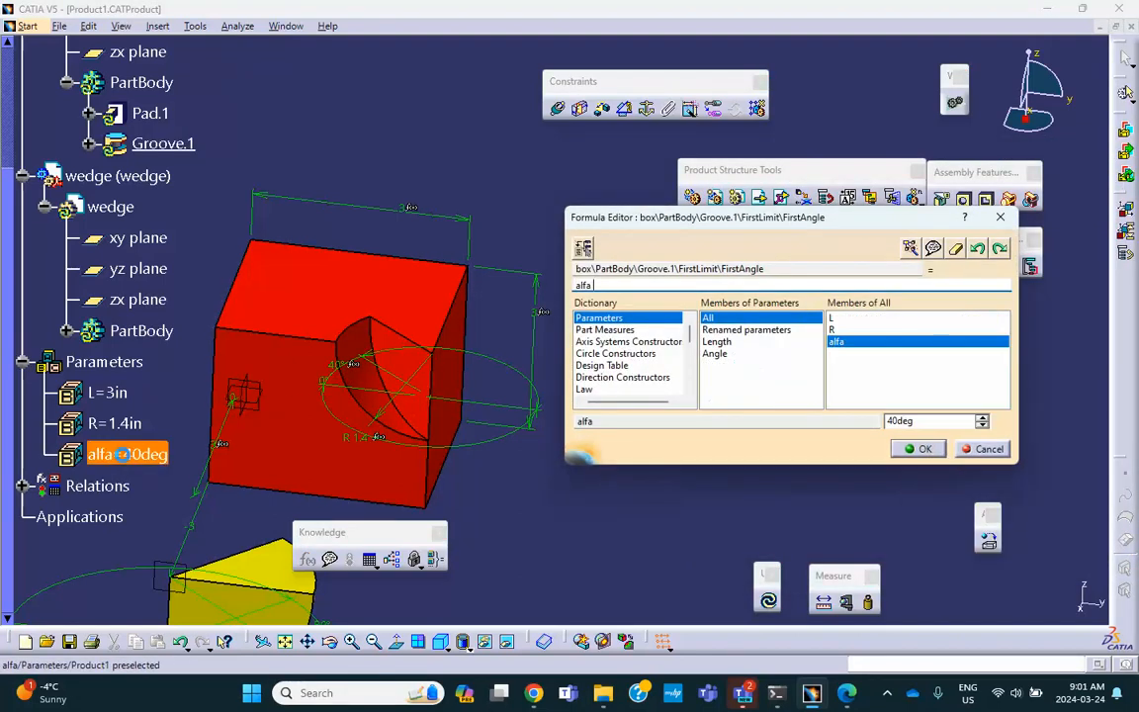
pyautogui.click(926, 448)
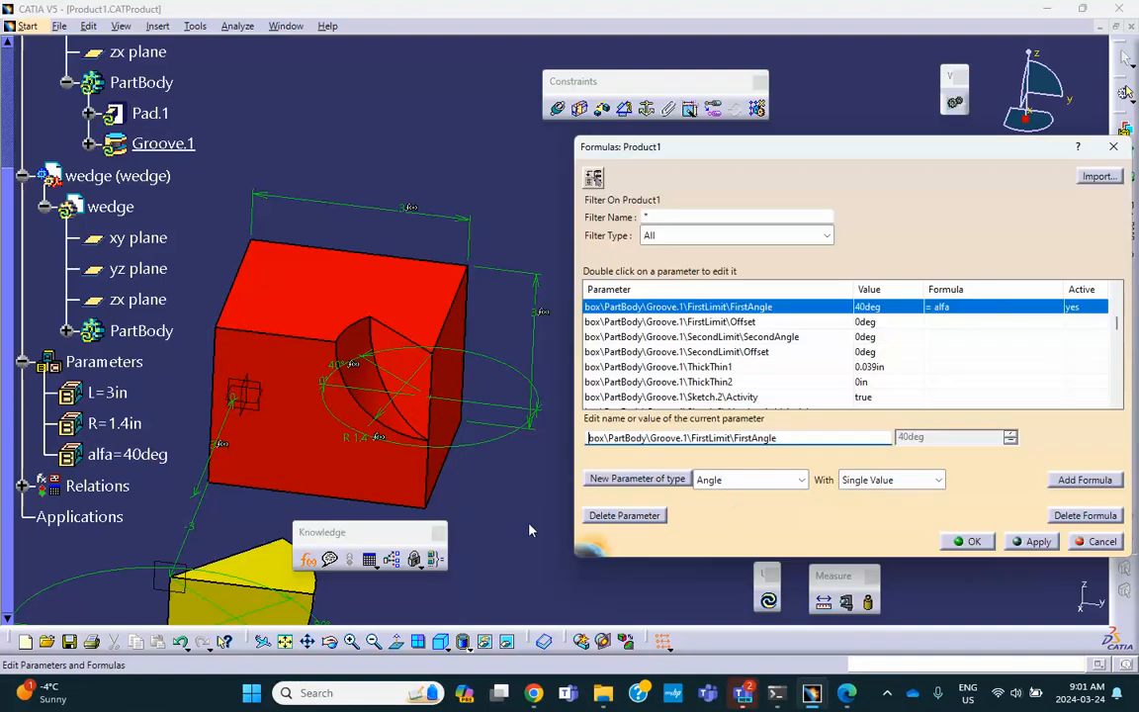
# Step: Add a formula that makes the first angle of the wedge's shaft equal to alfa, and accept all the formulas
pyautogui.moveTo(521, 387); pyautogui.dragTo(560, 352, button='middle')
pyautogui.click(362, 423)
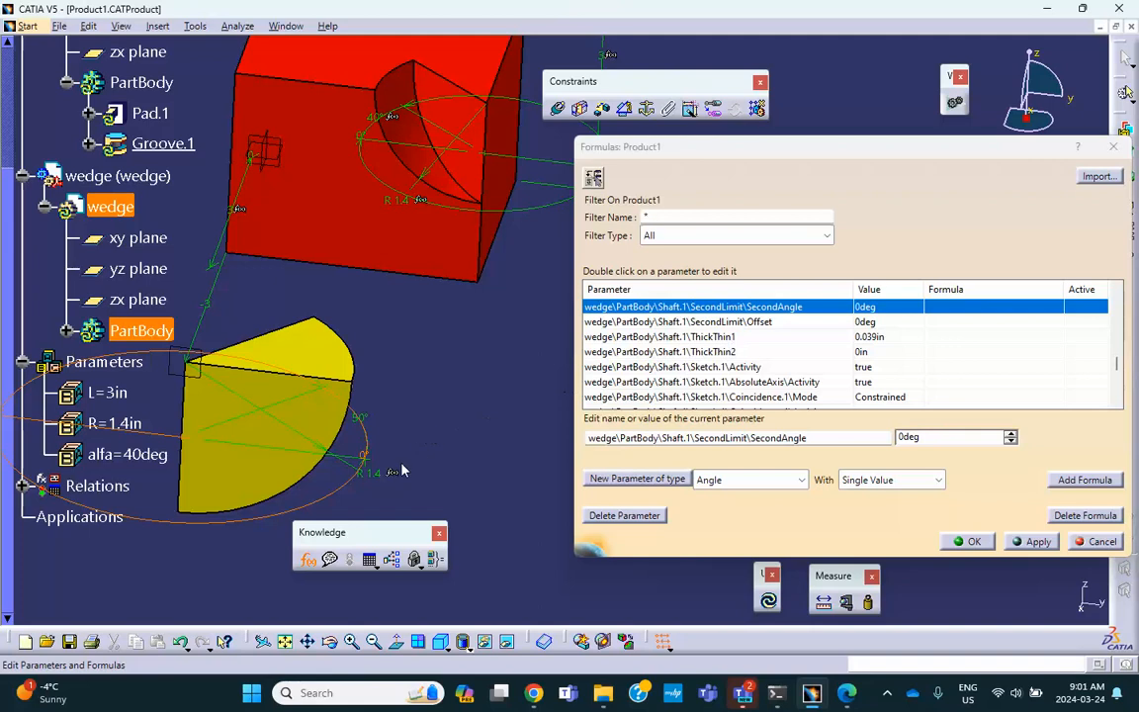
pyautogui.moveTo(429, 418); pyautogui.dragTo(486, 379, button='middle')
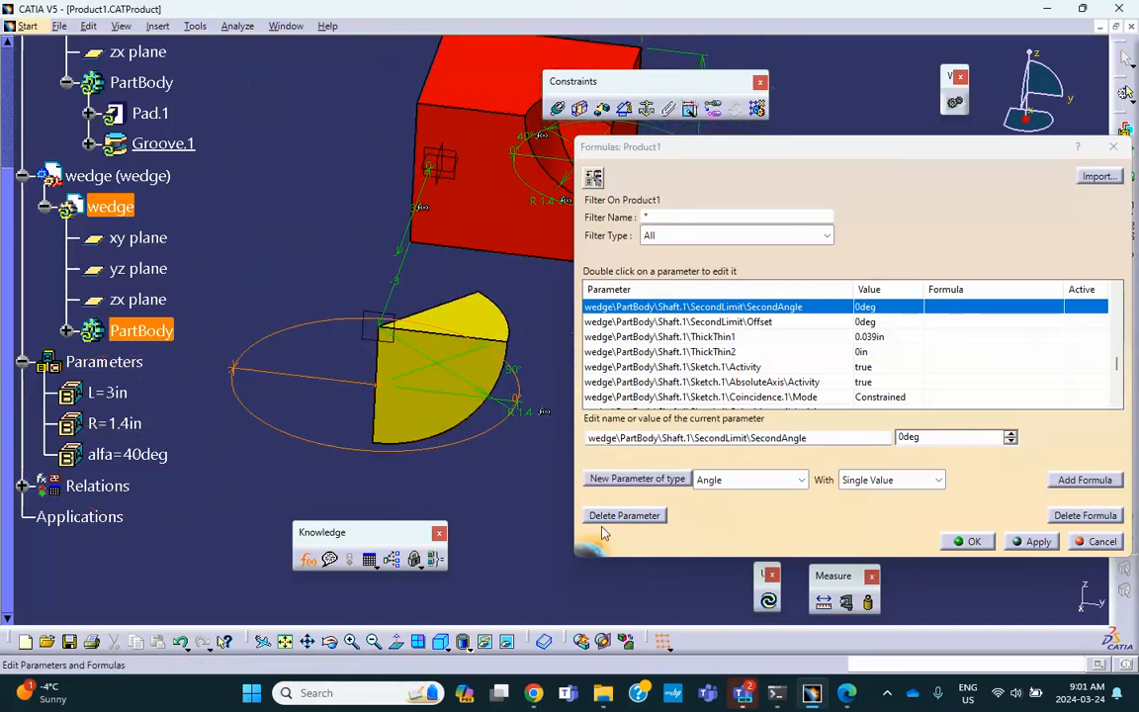
pyautogui.moveTo(393, 325); pyautogui.dragTo(377, 375, button='middle')
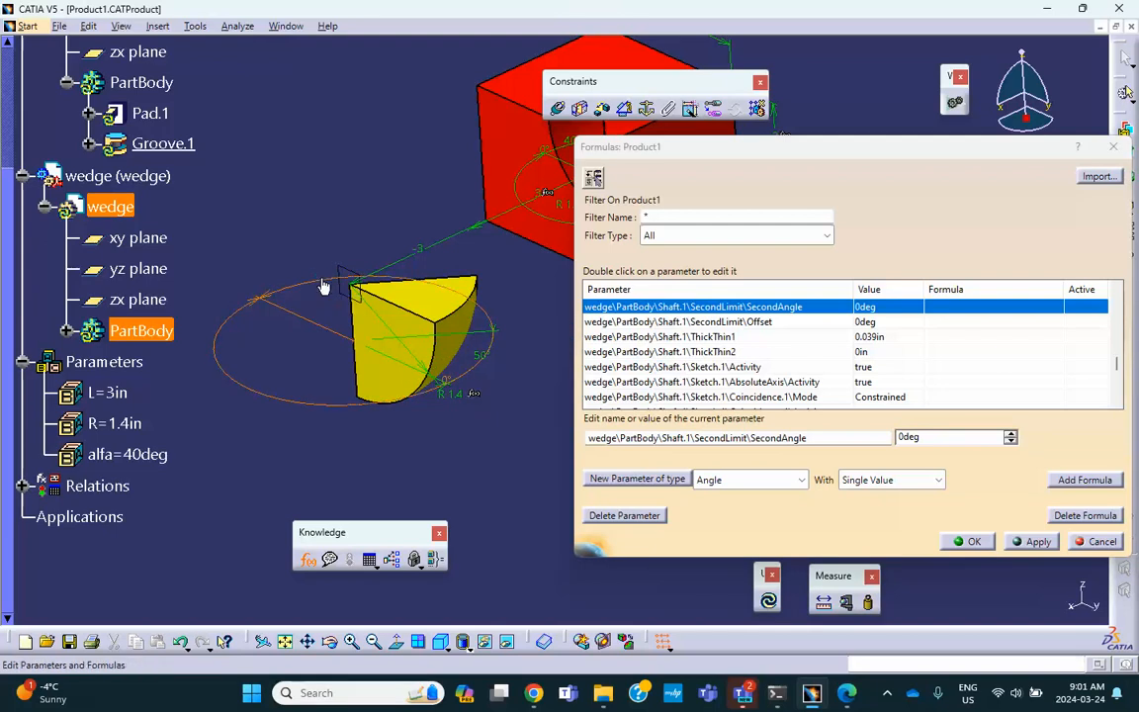
pyautogui.click(484, 363)
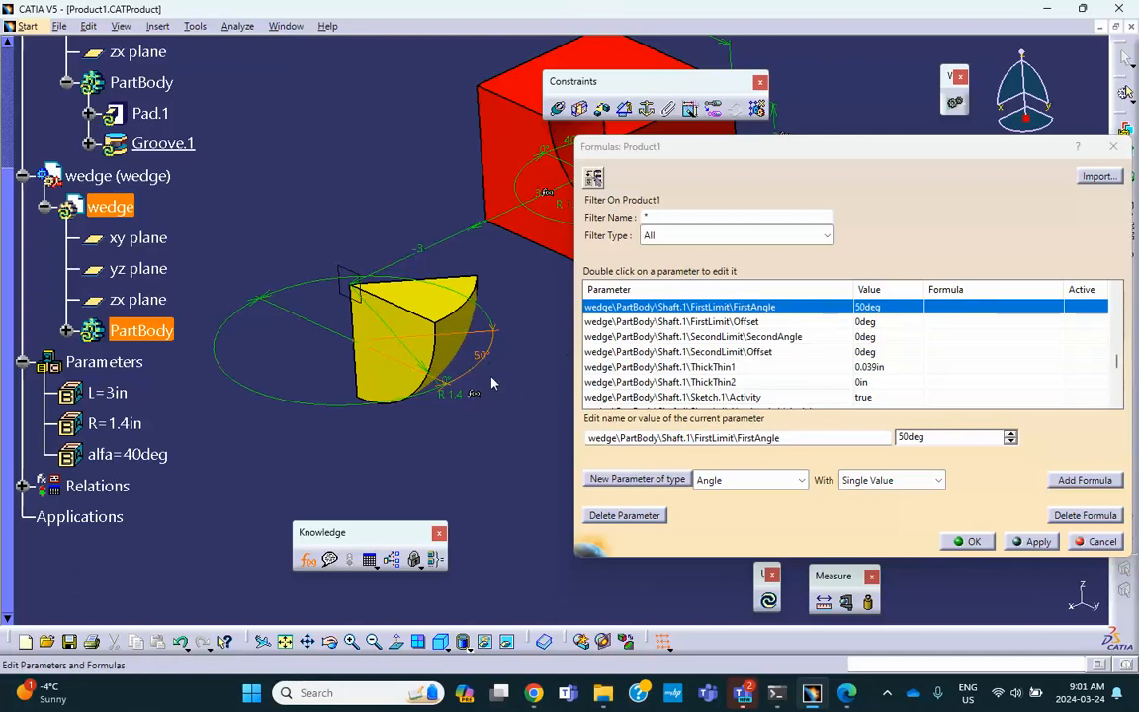
pyautogui.click(1077, 479)
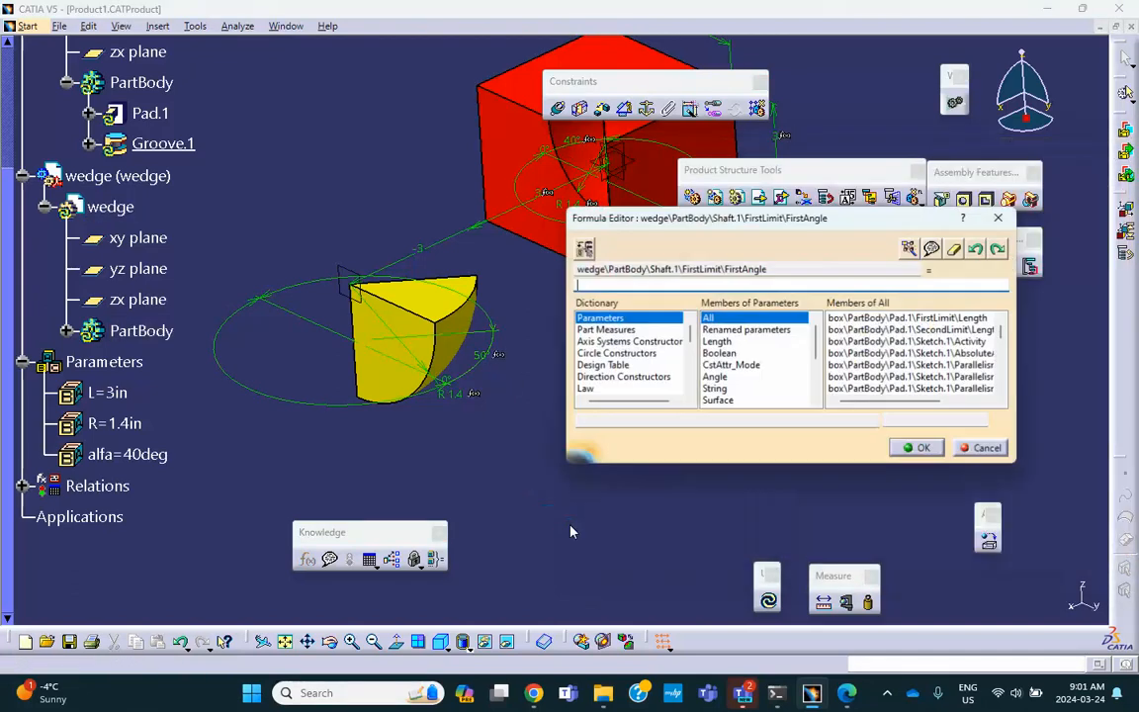
pyautogui.click(133, 454)
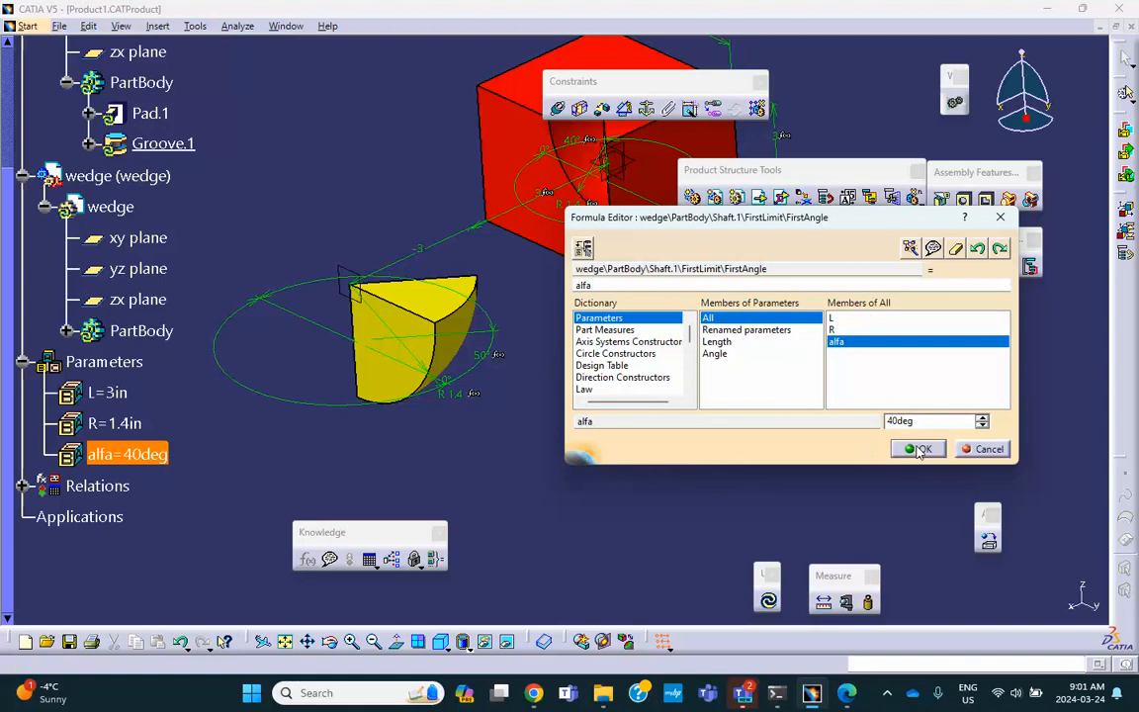
pyautogui.click(918, 450)
pyautogui.click(969, 542)
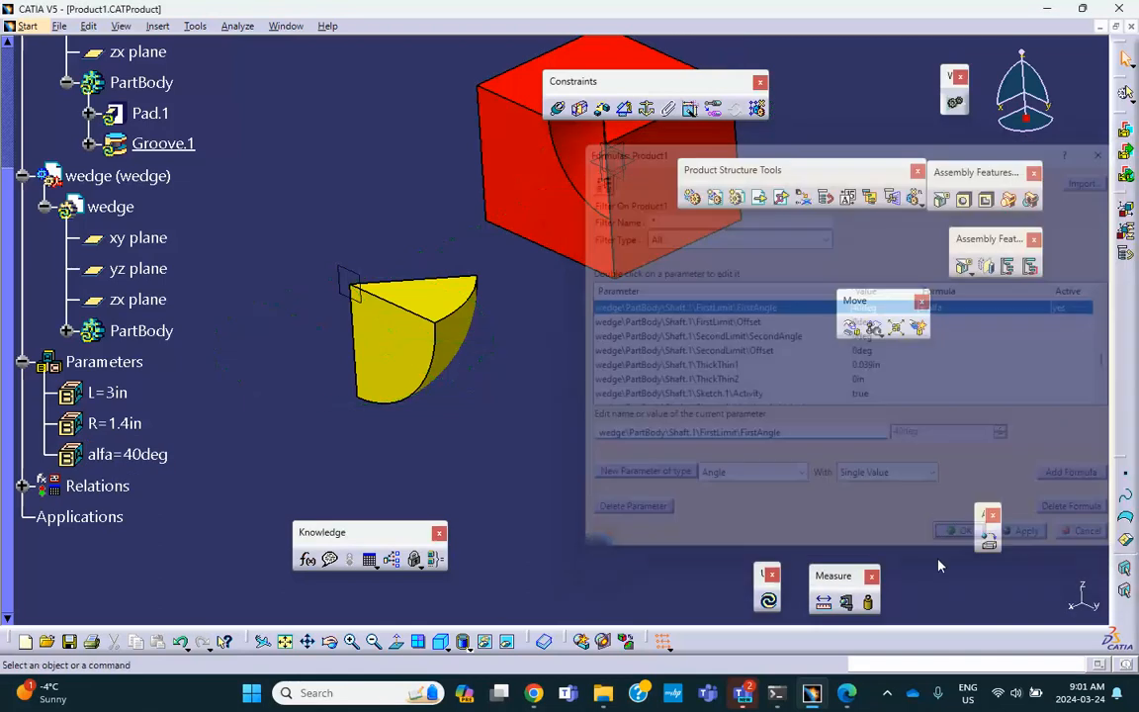
# Step: Update the assembly and anchor the box in space with a Fix constraint
pyautogui.moveTo(602, 396); pyautogui.dragTo(762, 415, button='middle')
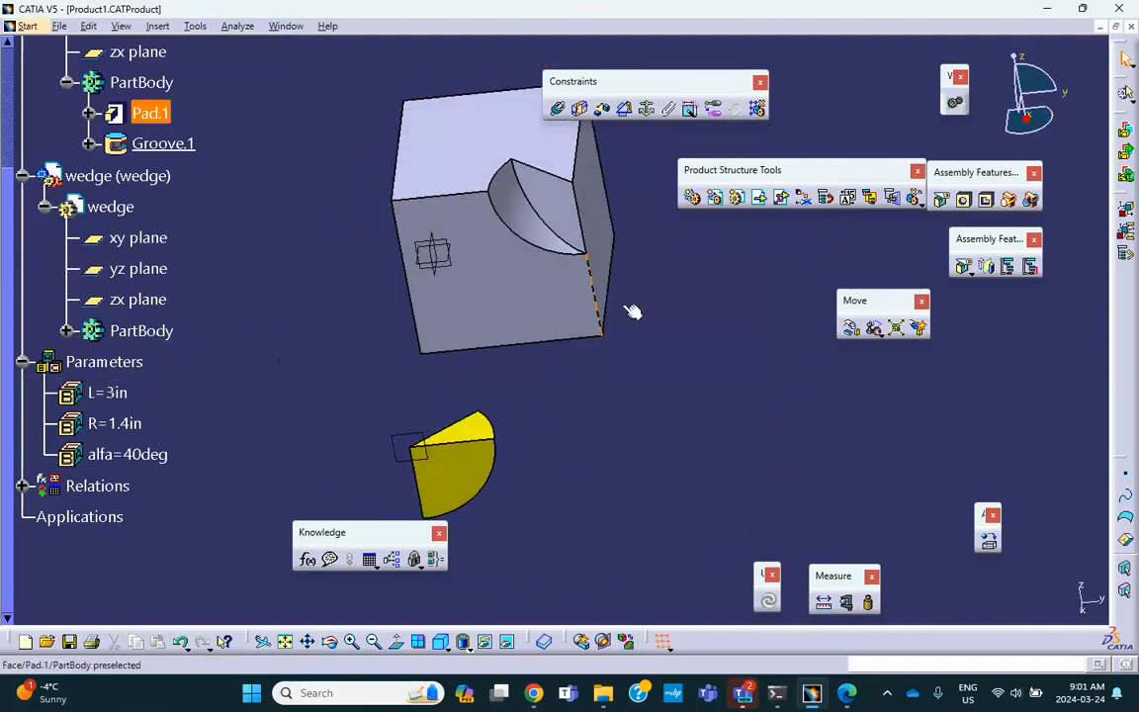
pyautogui.moveTo(511, 360); pyautogui.dragTo(534, 326, button='middle')
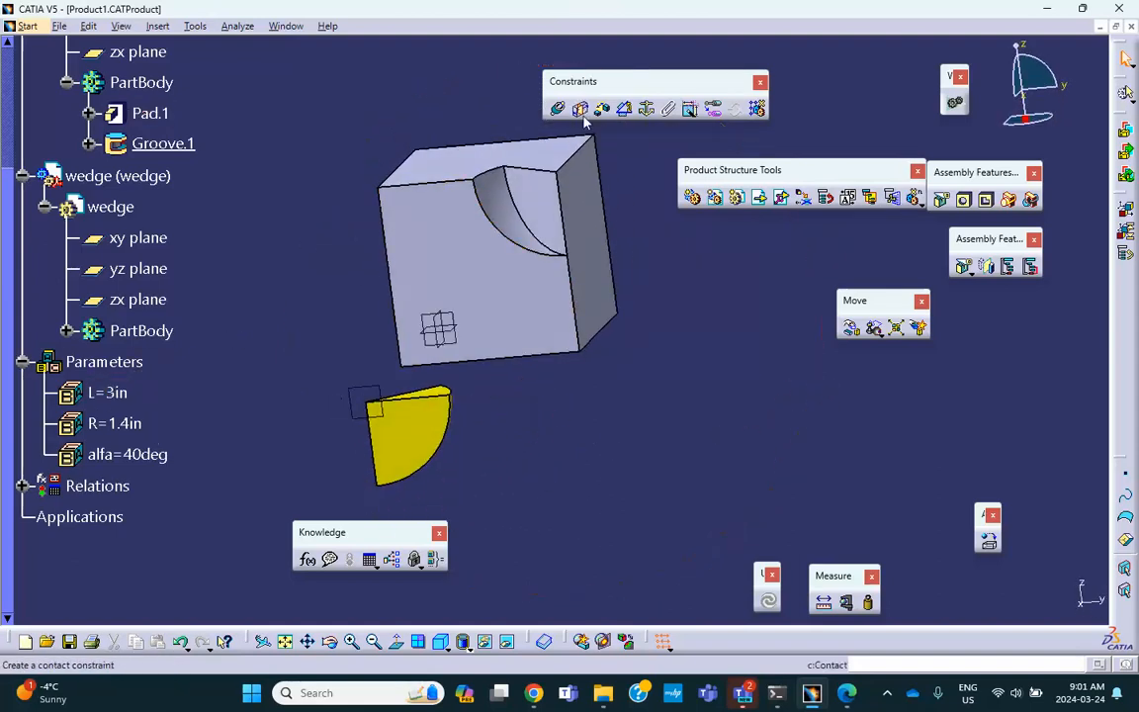
pyautogui.click(646, 109)
pyautogui.click(534, 237)
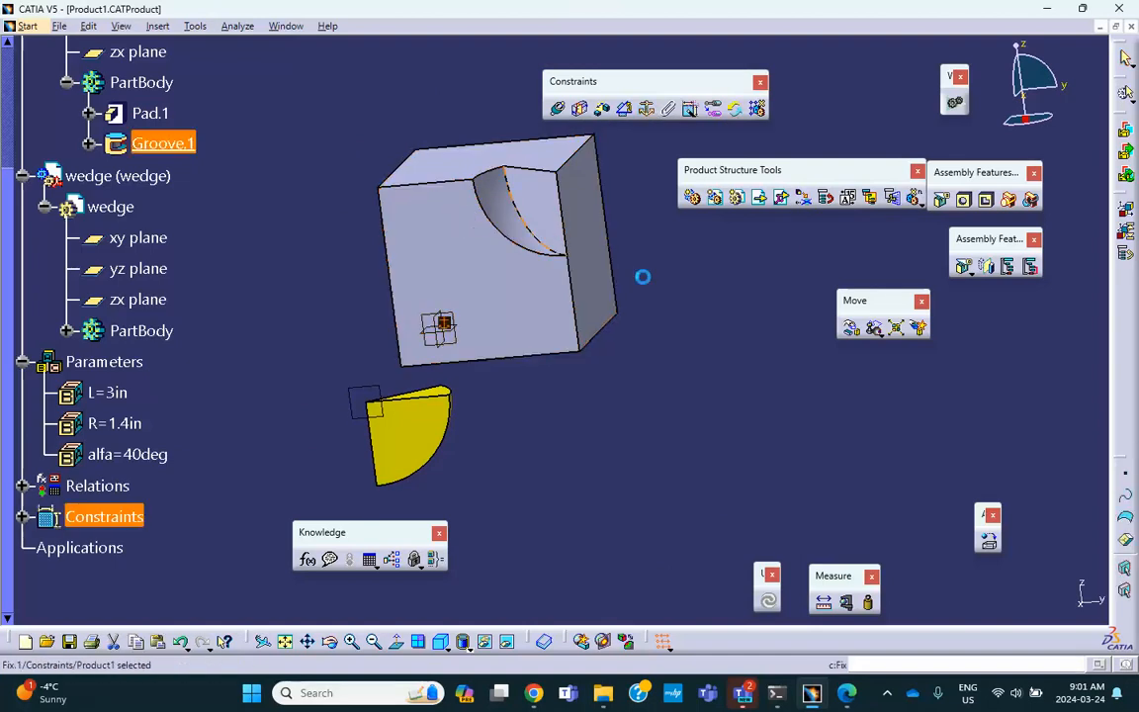
# Step: Add a coincidence constraint between the wedge's vertical axis and the axis of the box's groove
pyautogui.click(557, 110)
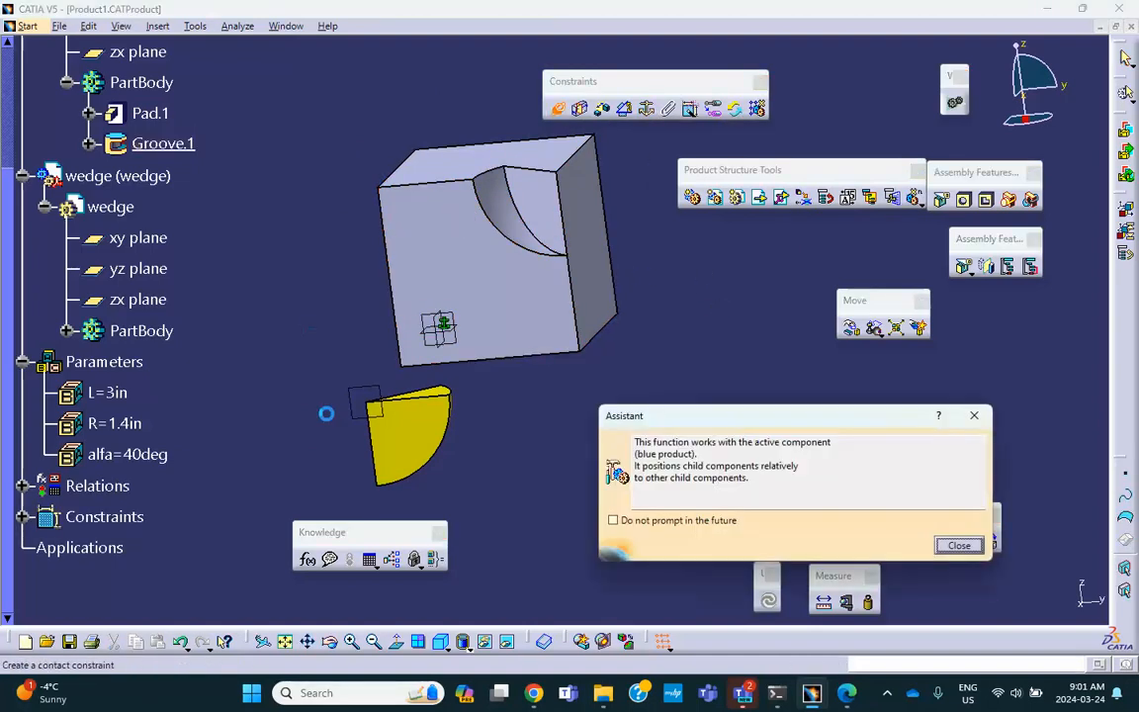
pyautogui.click(569, 220)
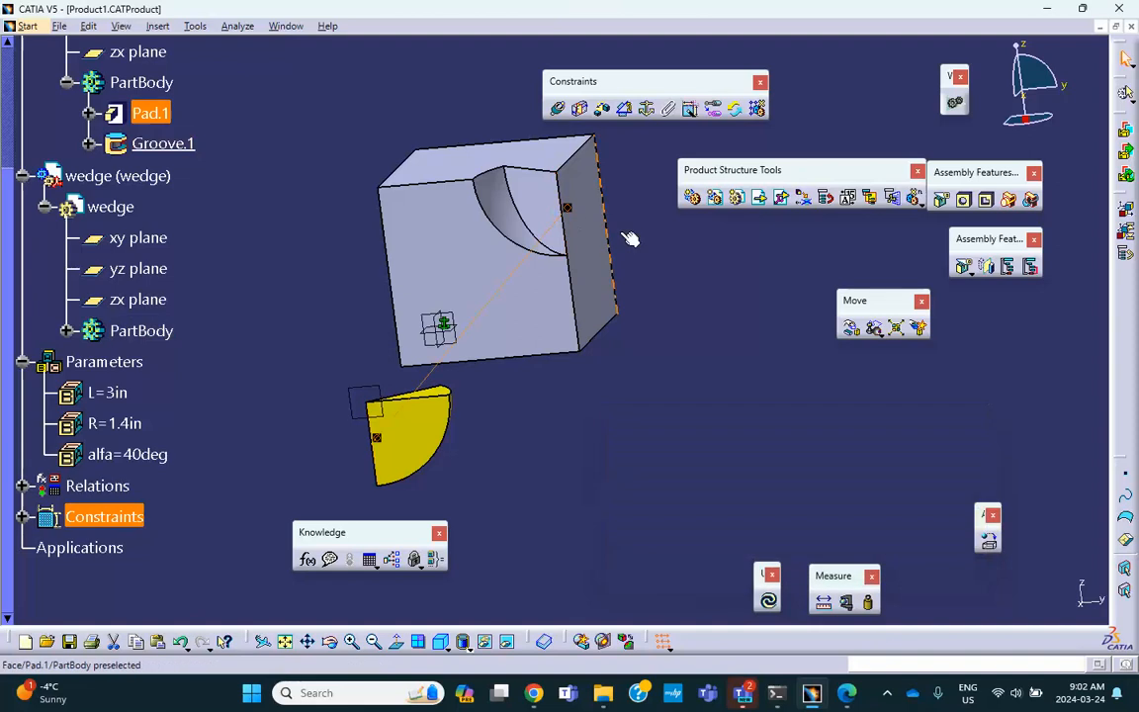
# Step: Add a coincidence constraint between the groove's flat side face on the box and the wedge's flat side face, and update the assembly
pyautogui.click(557, 110)
pyautogui.click(576, 198)
pyautogui.moveTo(297, 293); pyautogui.dragTo(381, 262, button='middle')
pyautogui.click(510, 403)
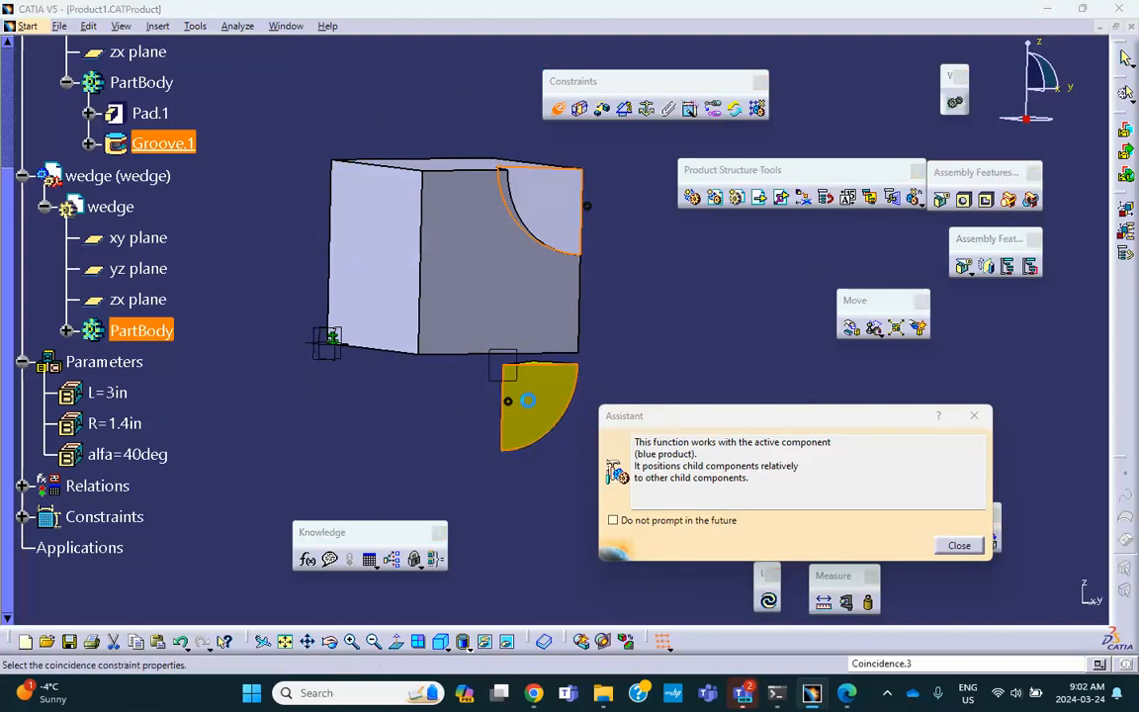
pyautogui.click(1000, 598)
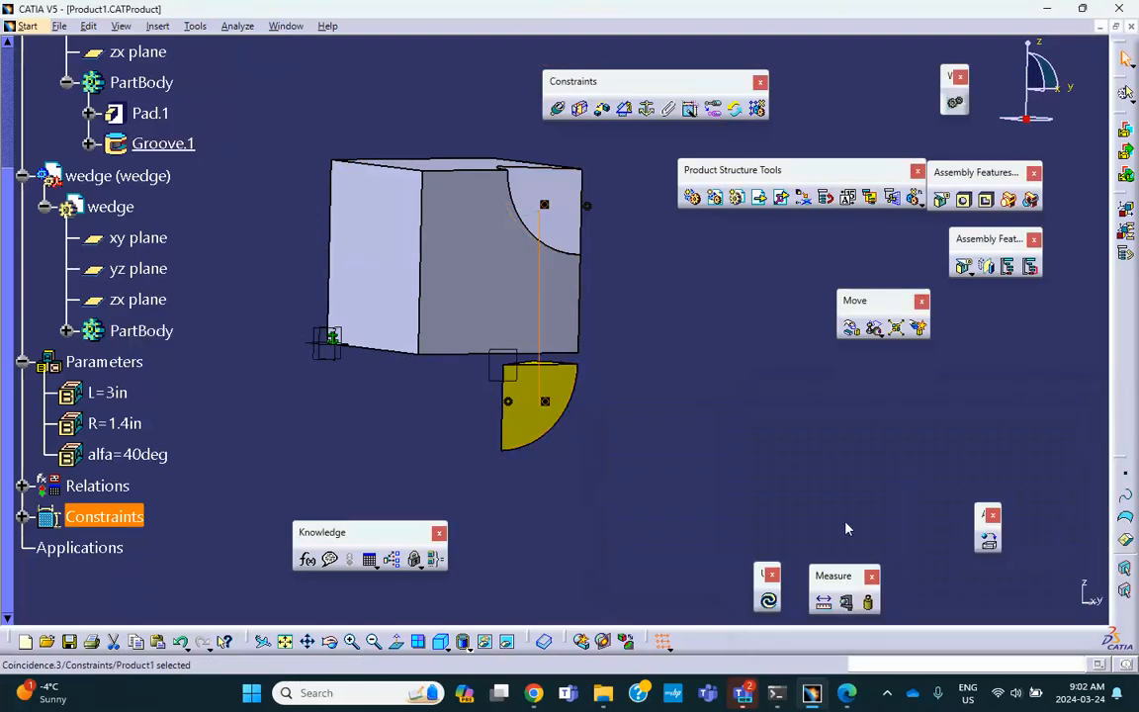
pyautogui.click(768, 600)
pyautogui.moveTo(681, 441); pyautogui.dragTo(612, 303, button='middle')
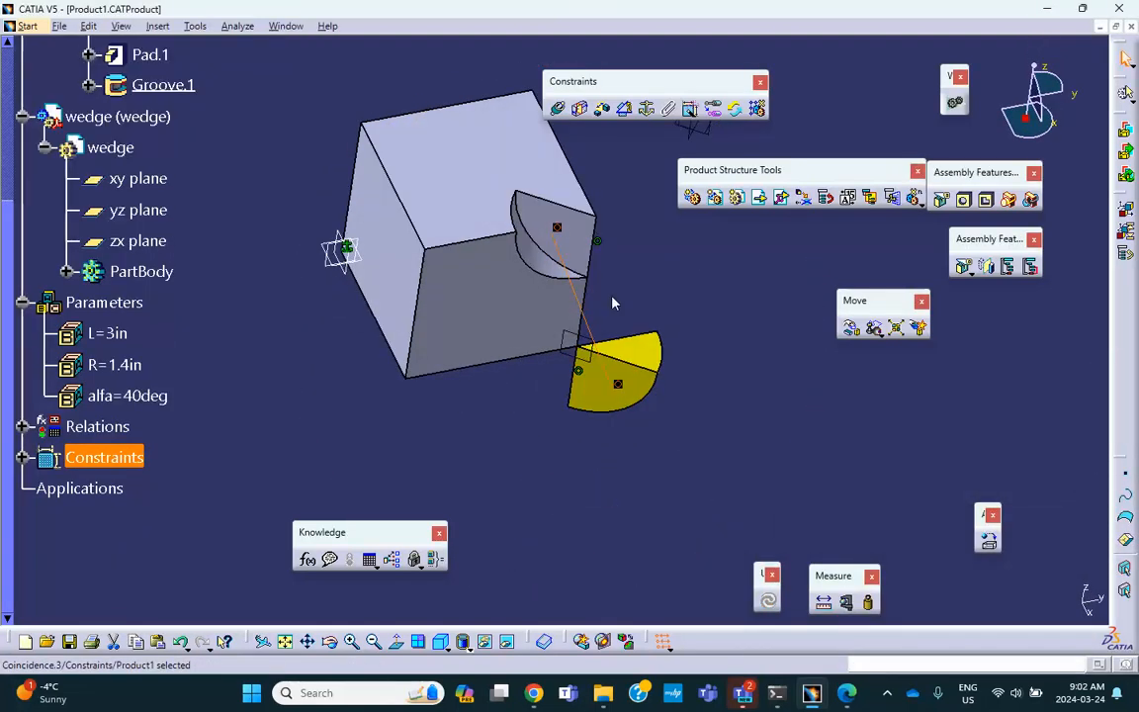
# Step: Add a coincidence constraint between the top faces of the box and the wedge with orientation Same, and update the assembly
pyautogui.click(558, 110)
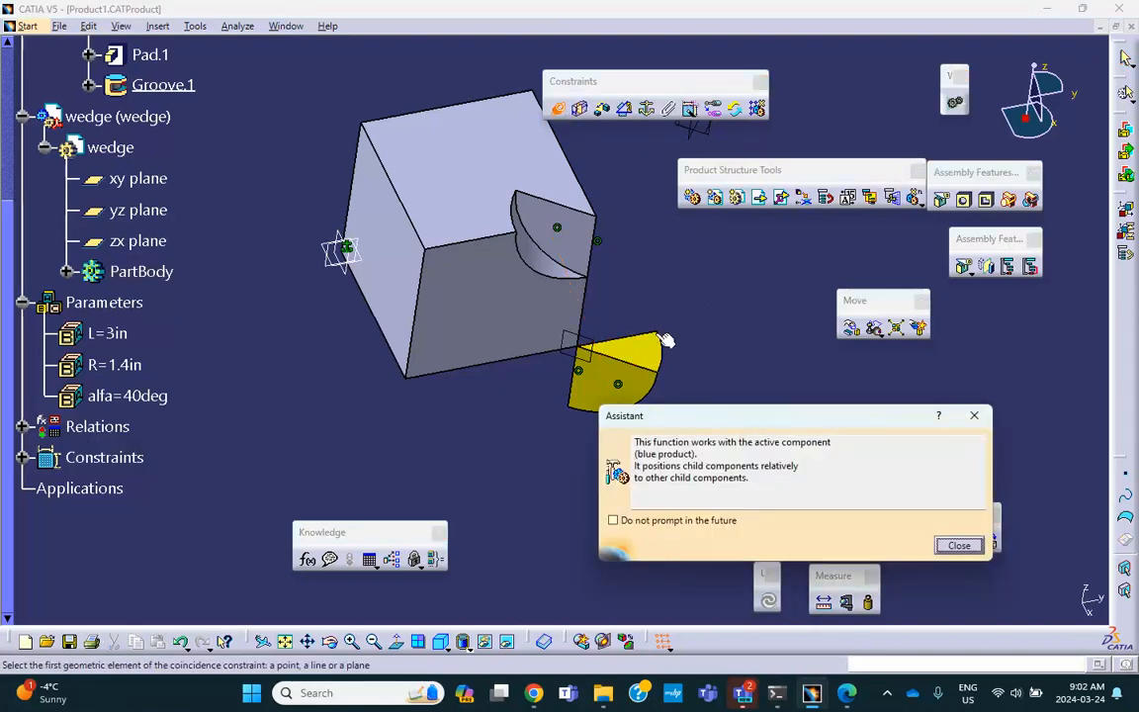
pyautogui.moveTo(613, 267); pyautogui.dragTo(587, 153, button='middle')
pyautogui.click(445, 141)
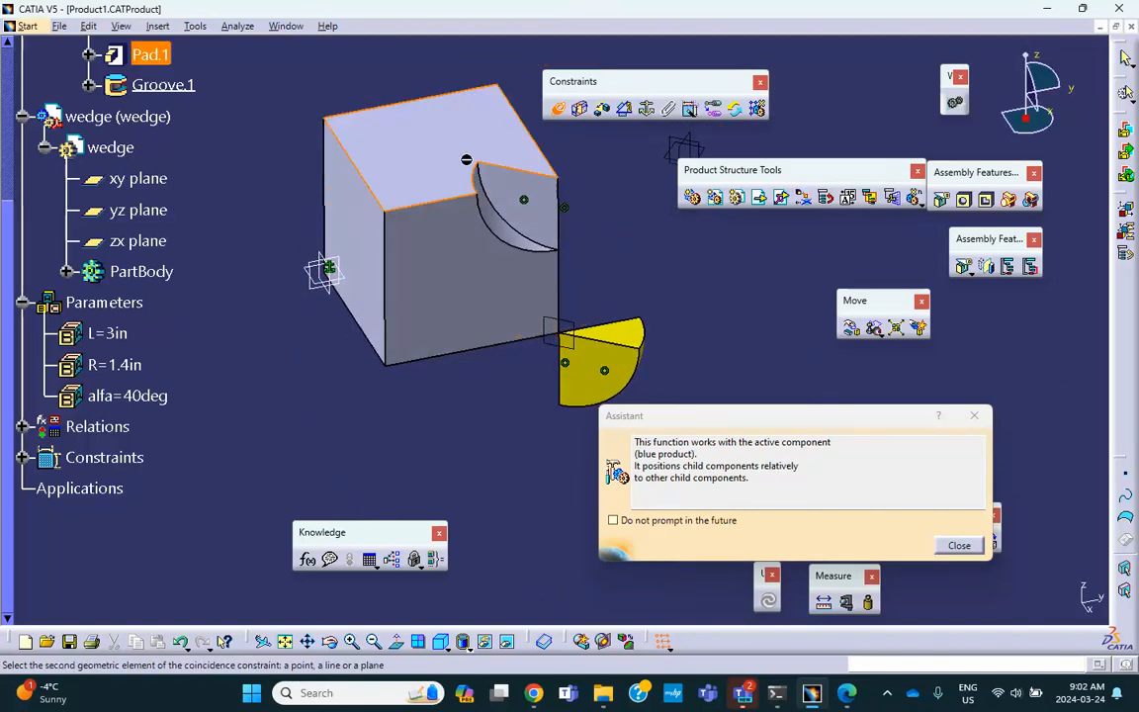
pyautogui.click(614, 320)
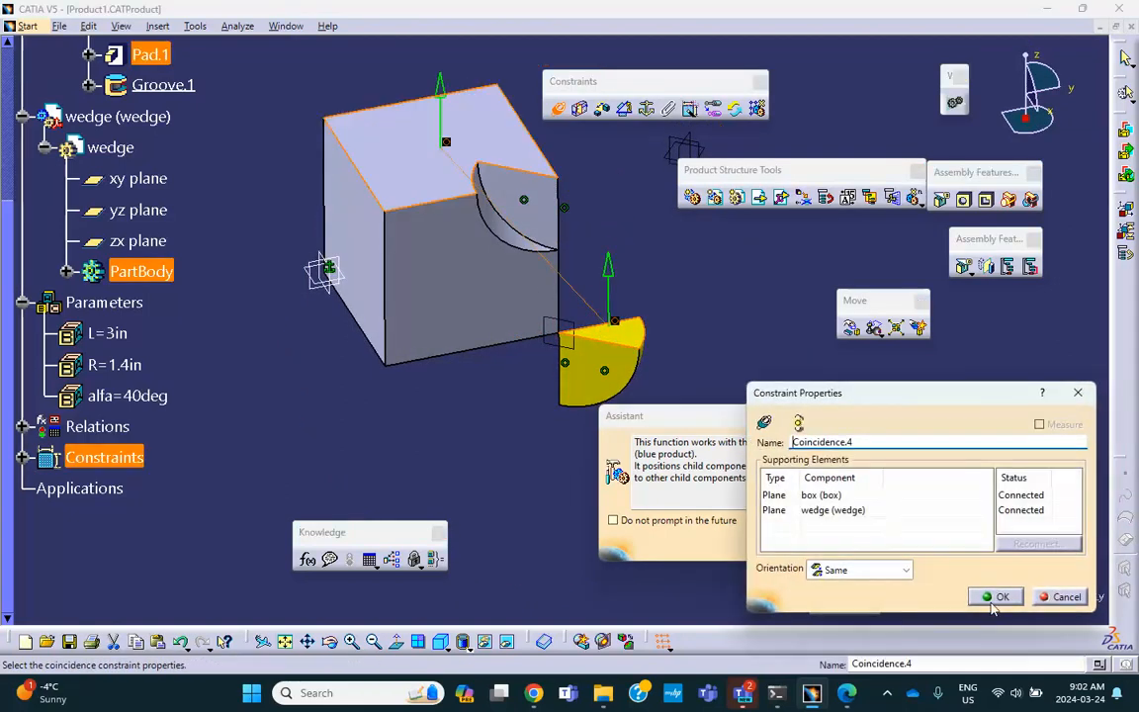
pyautogui.click(997, 597)
pyautogui.click(768, 599)
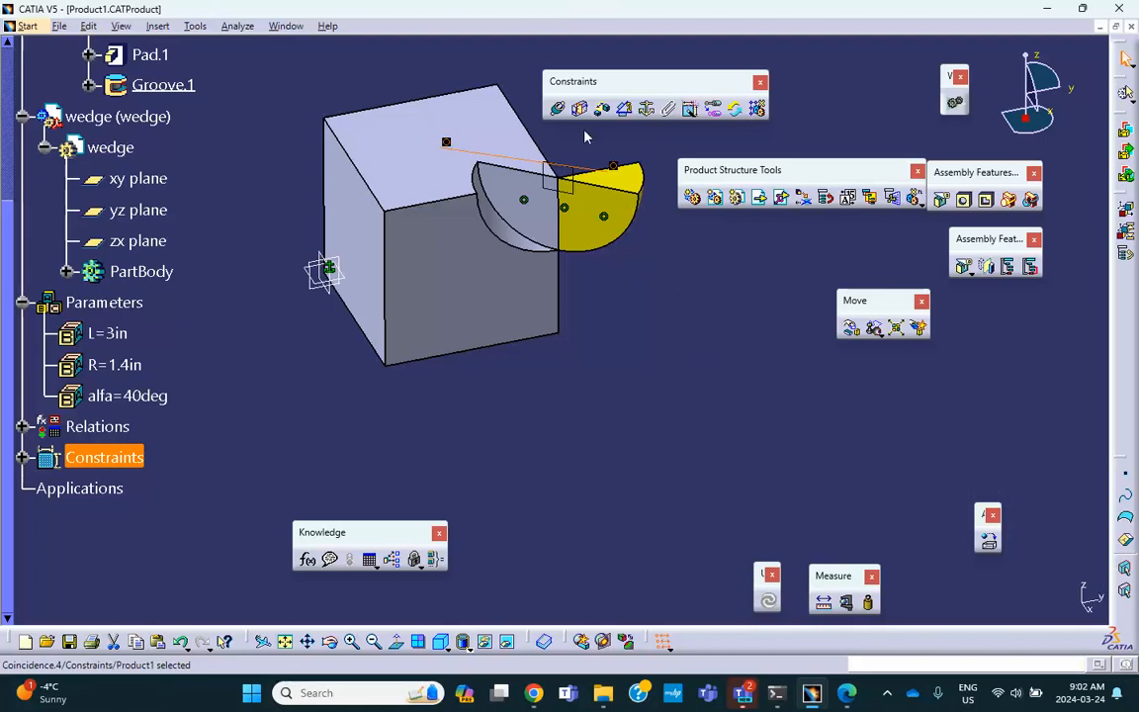
pyautogui.click(556, 110)
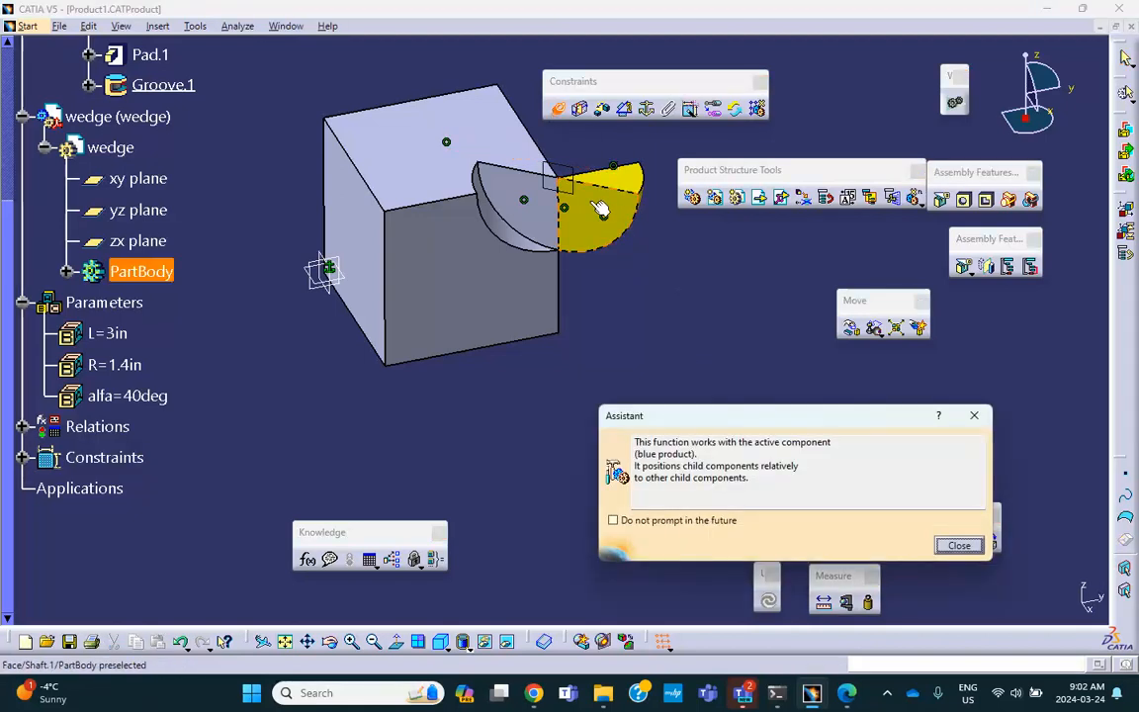
pyautogui.click(527, 199)
pyautogui.moveTo(667, 254); pyautogui.dragTo(688, 331, button='middle')
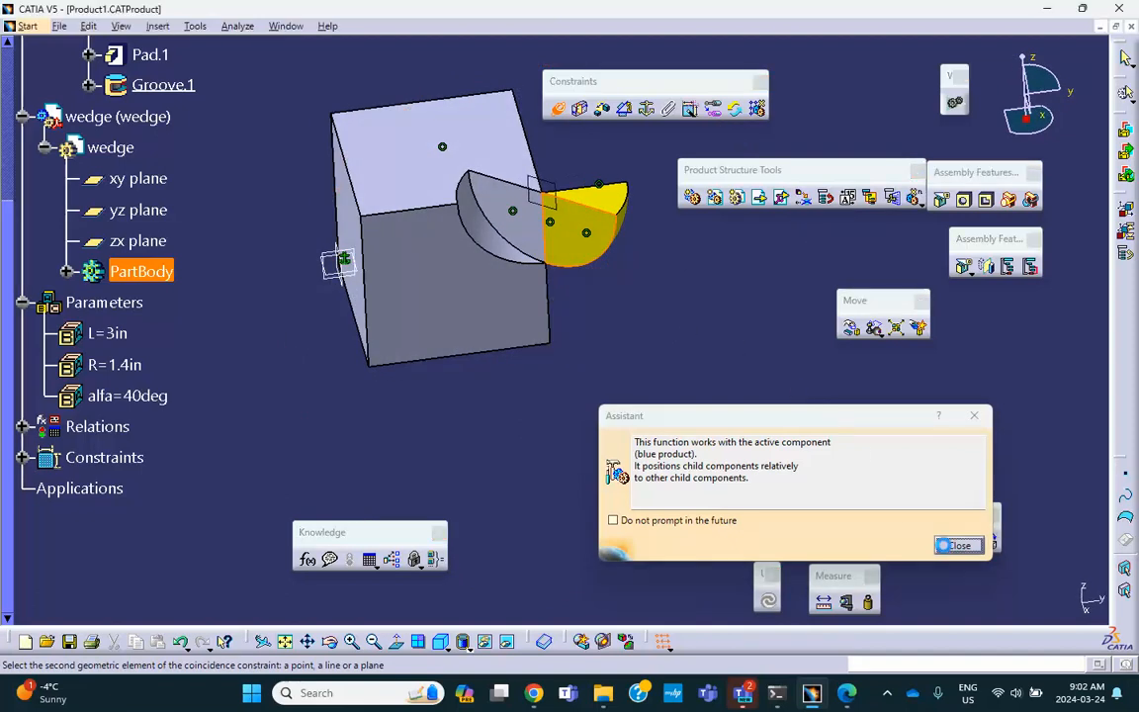
pyautogui.click(955, 544)
pyautogui.moveTo(652, 440); pyautogui.dragTo(415, 504, button='middle')
pyautogui.click(21, 457)
pyautogui.scroll(-2, 198, 399)
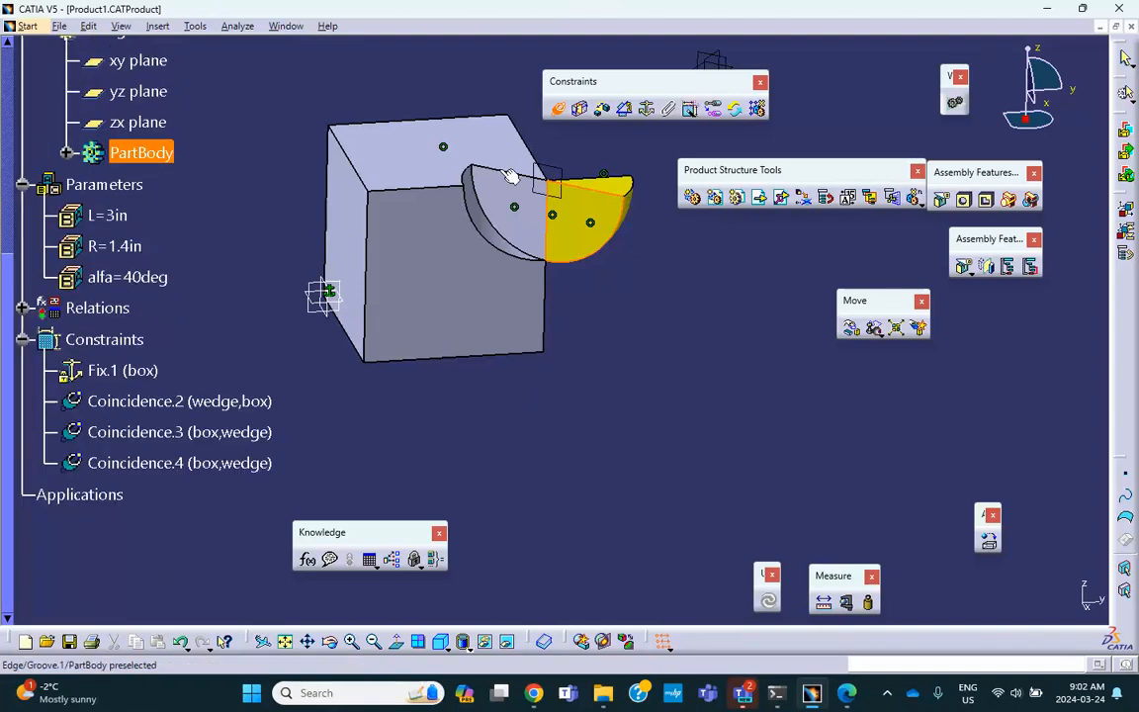
pyautogui.moveTo(653, 249); pyautogui.dragTo(575, 307, button='middle')
pyautogui.click(558, 110)
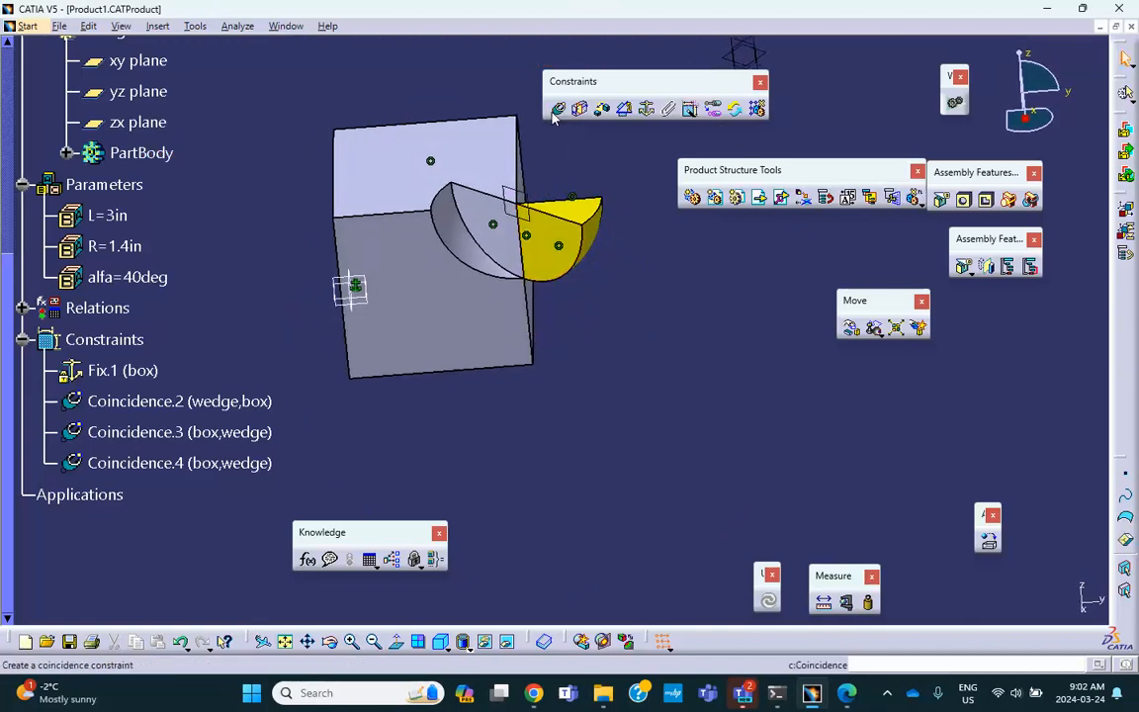
# Step: Try to make the wedge's outer top corner coincide with the groove's corner on the box's front top edge, and update the assembly
pyautogui.click(559, 110)
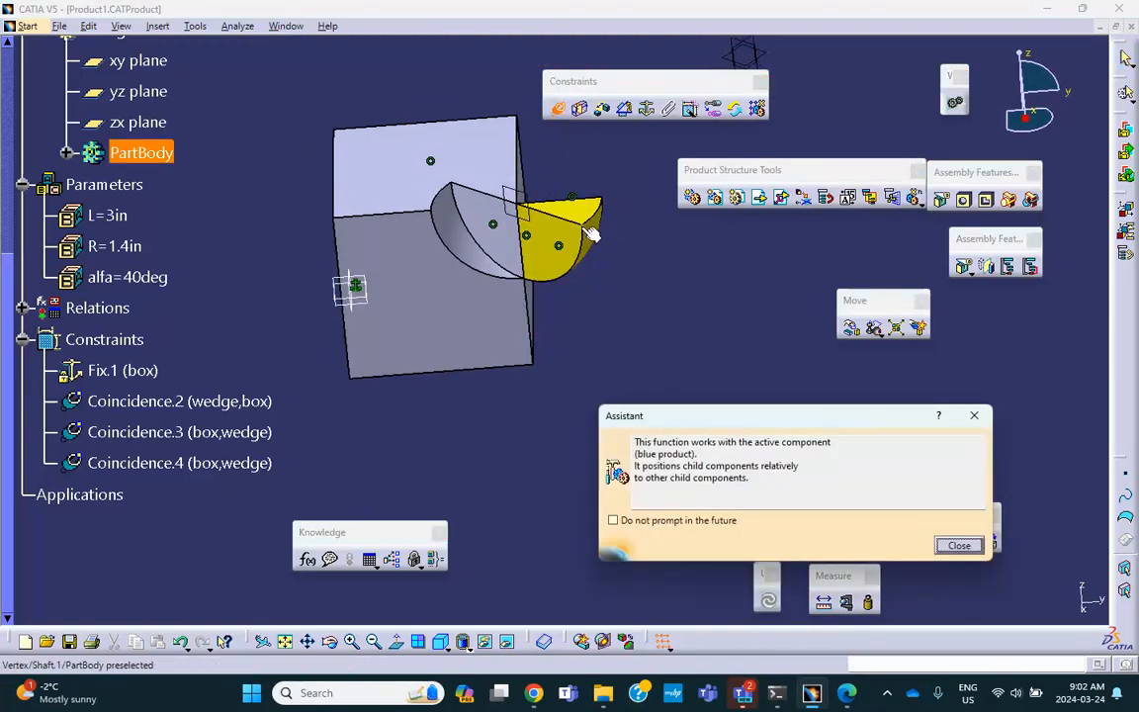
pyautogui.click(574, 229)
pyautogui.click(398, 197)
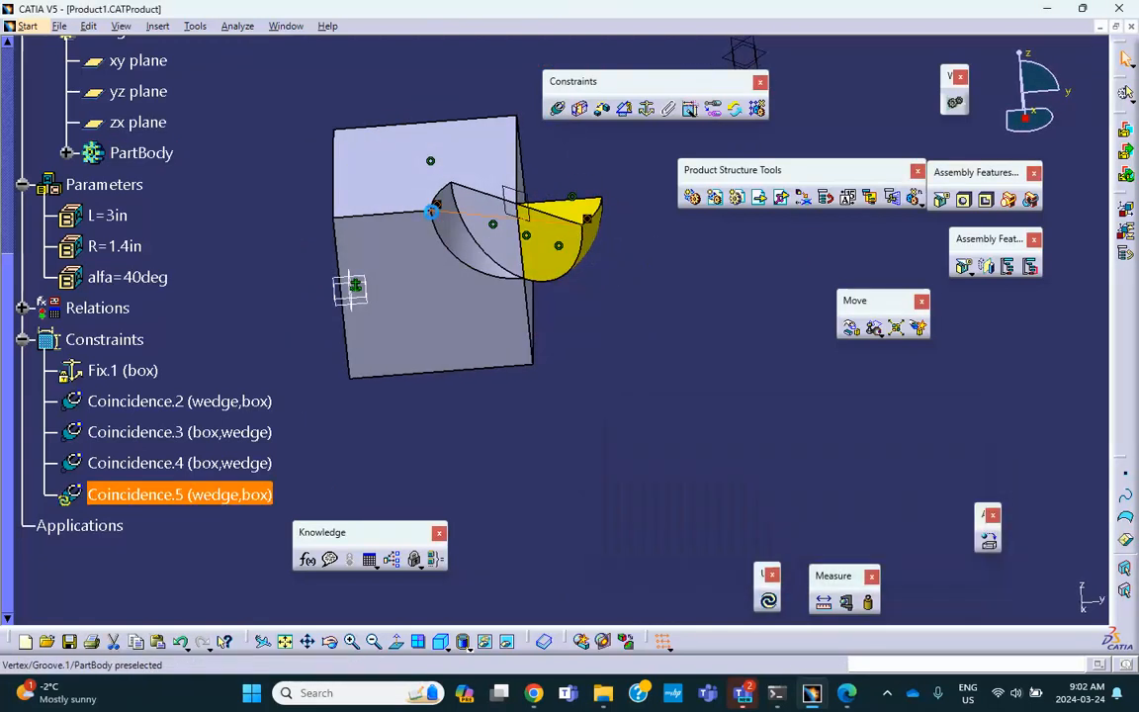
pyautogui.click(770, 602)
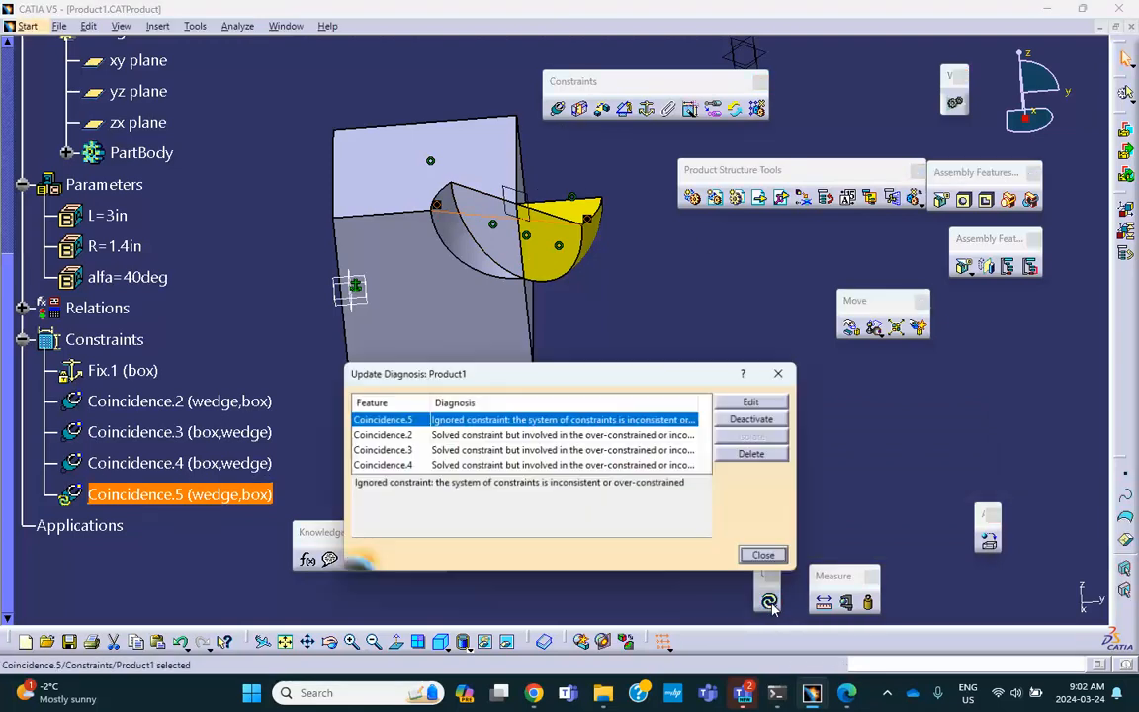
pyautogui.click(765, 557)
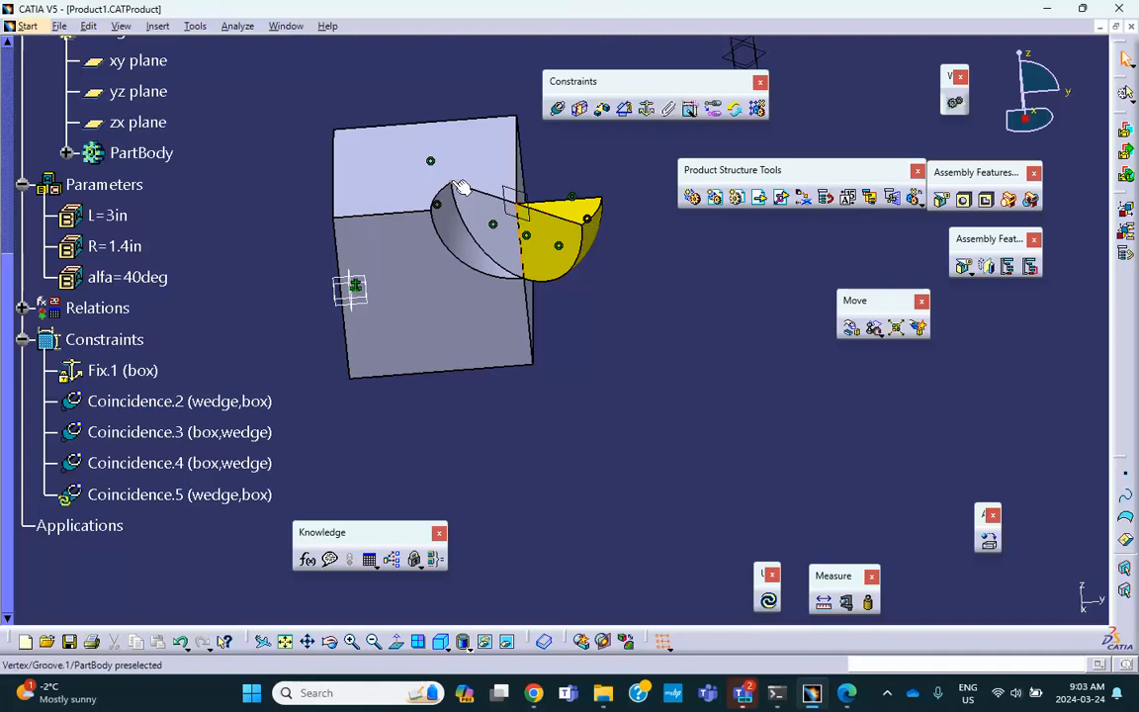
# Step: Delete the coincidence constraint between the wedge corner and the groove corner on the box's front top edge
pyautogui.scroll(-1, 203, 493)
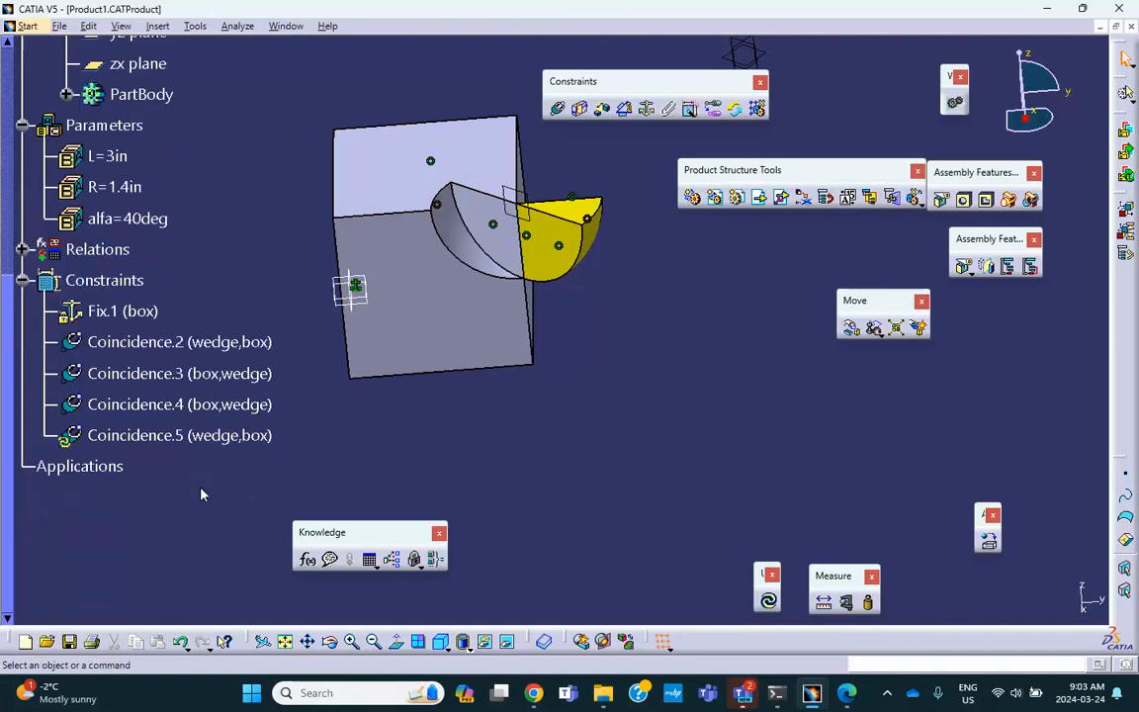
pyautogui.rightClick(212, 435)
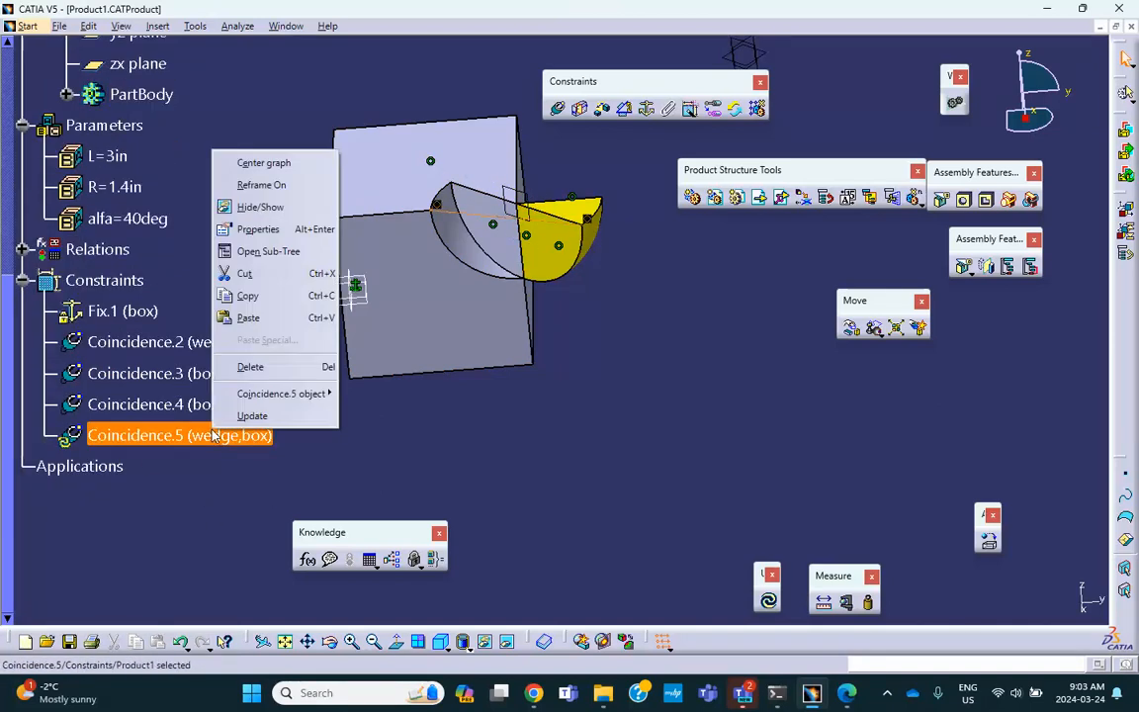
pyautogui.click(249, 367)
# Step: Try to make the wedge's outer top corner coincide with the groove's inner corner on the box's top face, and update the assembly
pyautogui.click(557, 109)
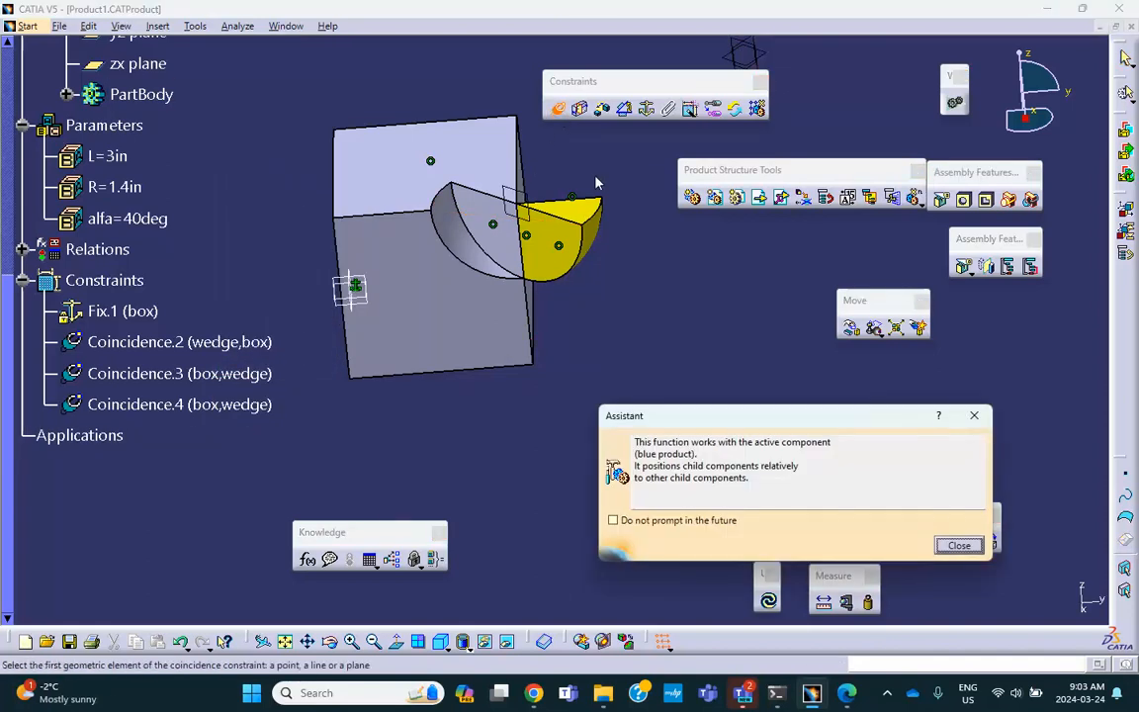
pyautogui.click(584, 229)
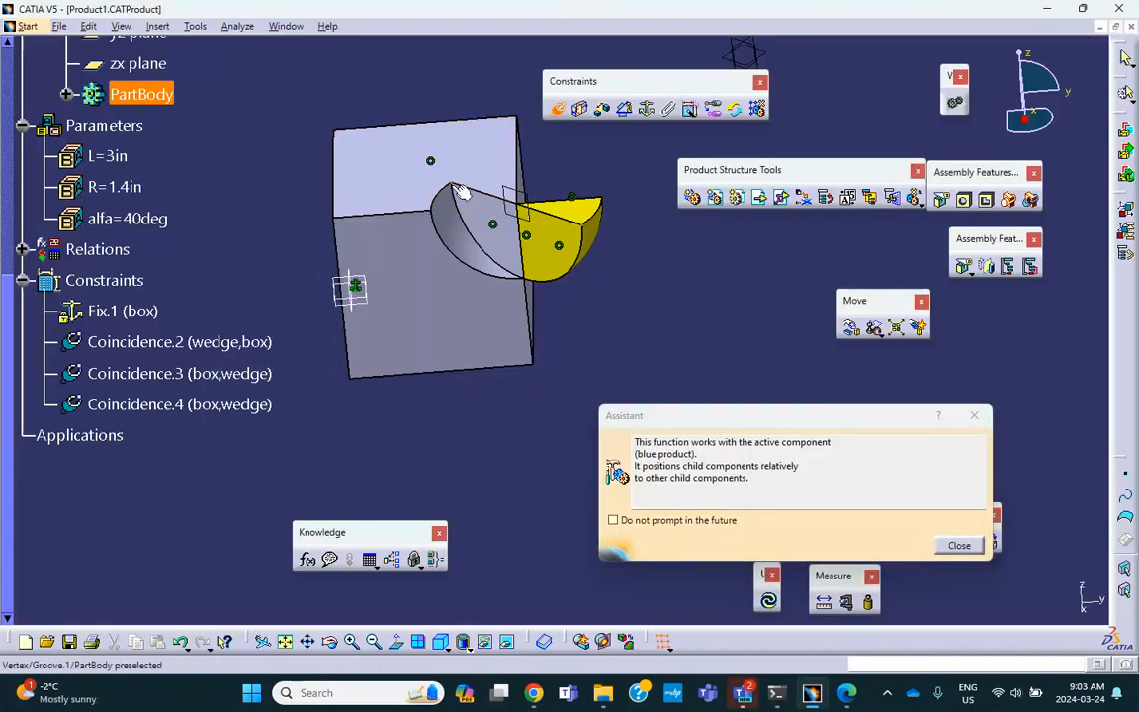
pyautogui.click(453, 183)
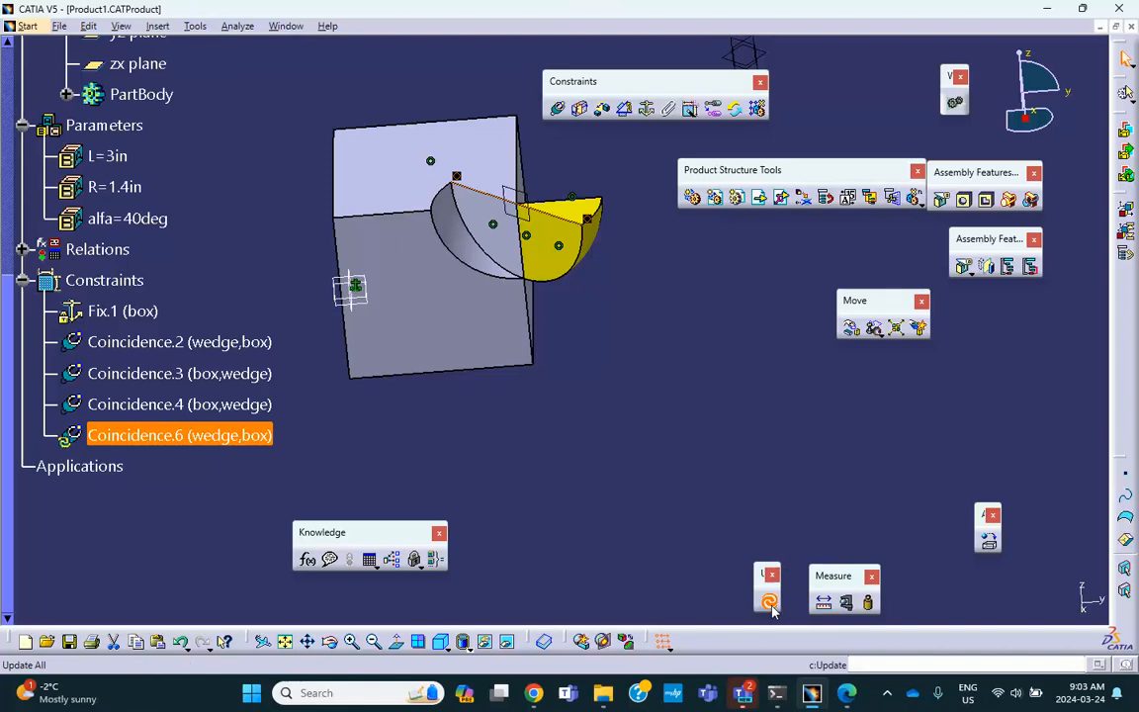
pyautogui.click(768, 600)
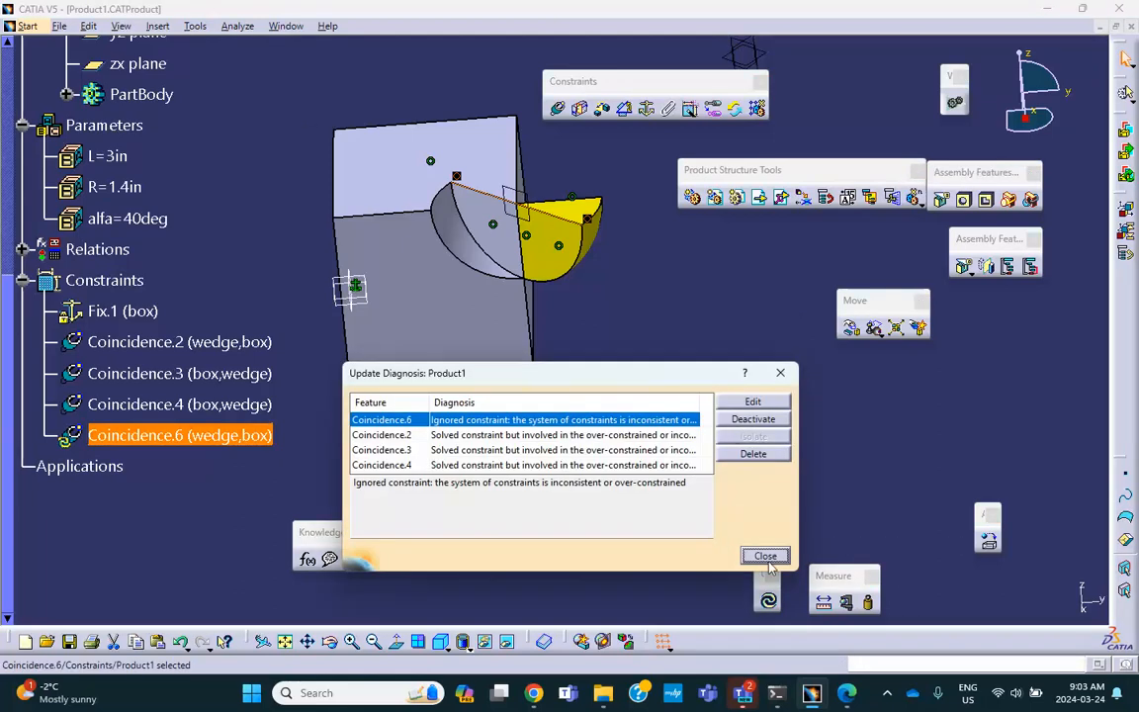
pyautogui.click(765, 555)
# Step: Delete the coincidence constraint between the wedge corner and the groove's inner corner on the top face
pyautogui.moveTo(593, 464); pyautogui.dragTo(593, 361, button='middle')
pyautogui.rightClick(183, 435)
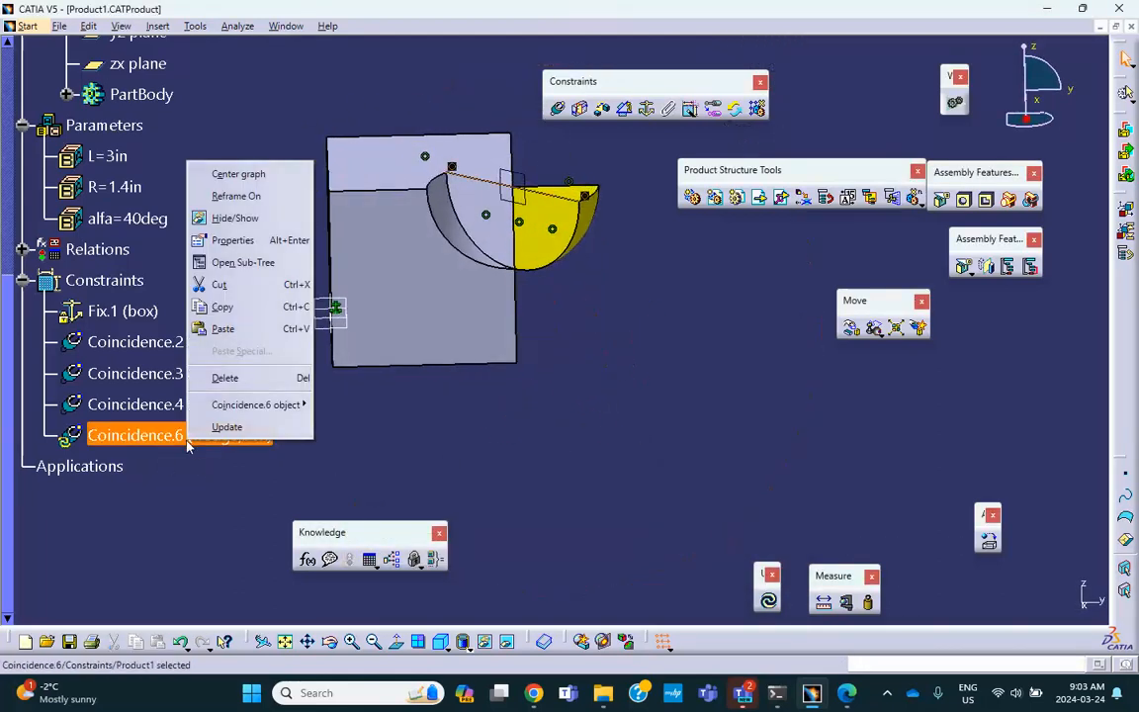
pyautogui.click(241, 386)
pyautogui.moveTo(498, 388); pyautogui.dragTo(541, 422, button='middle')
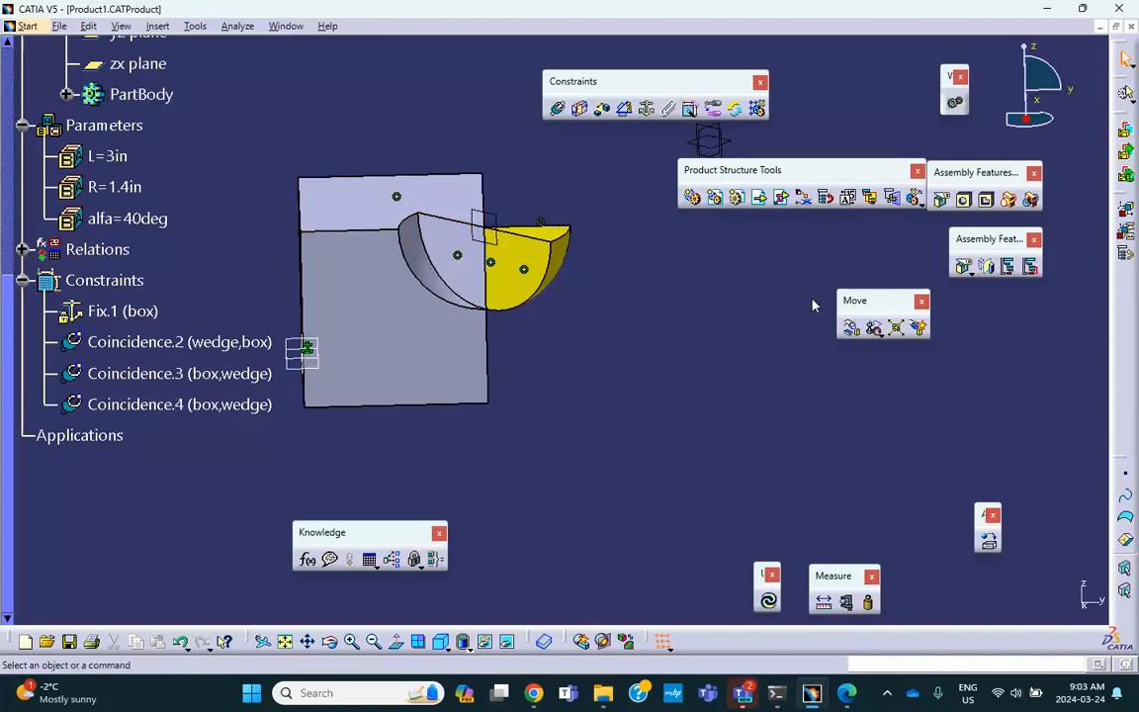
# Step: Try to rotate the wedge around the groove's vertical edge using Manipulation with respect to constraints
pyautogui.click(852, 327)
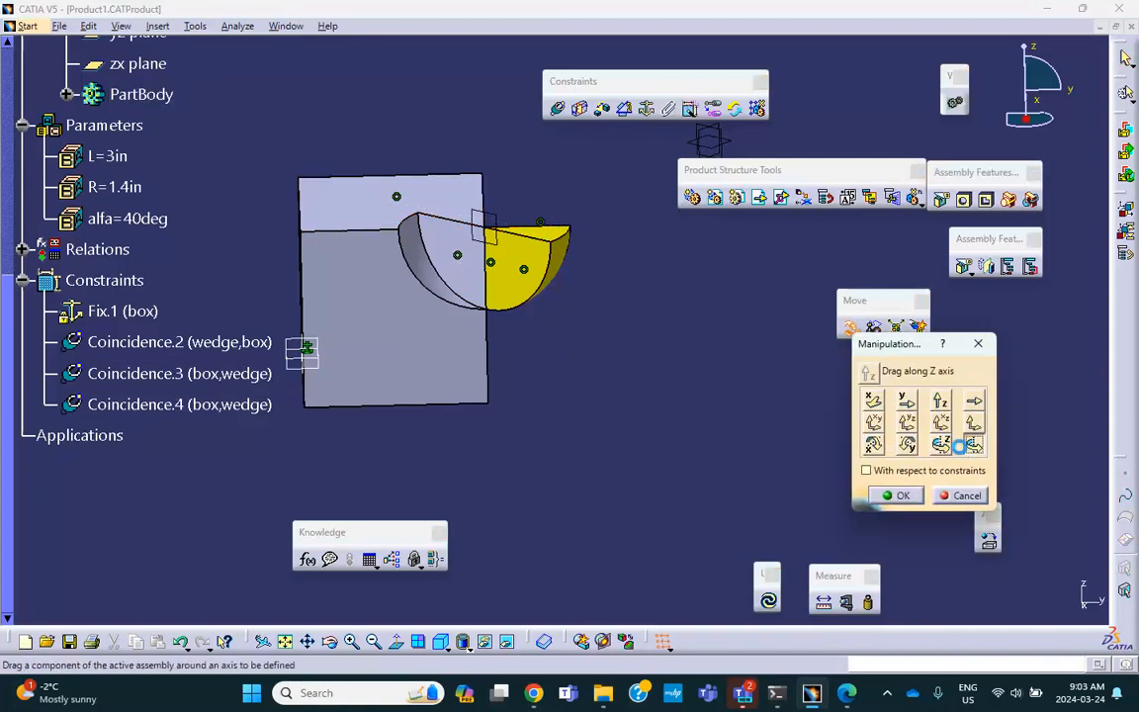
pyautogui.click(972, 445)
pyautogui.click(526, 275)
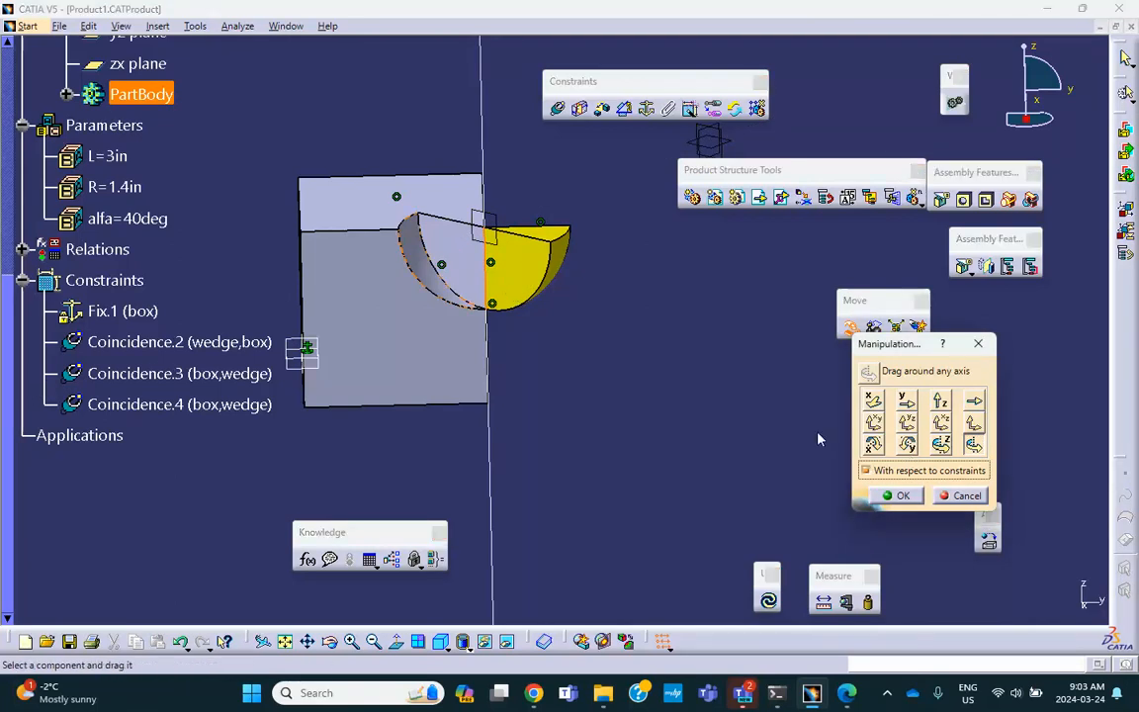
pyautogui.moveTo(535, 265); pyautogui.dragTo(452, 253)
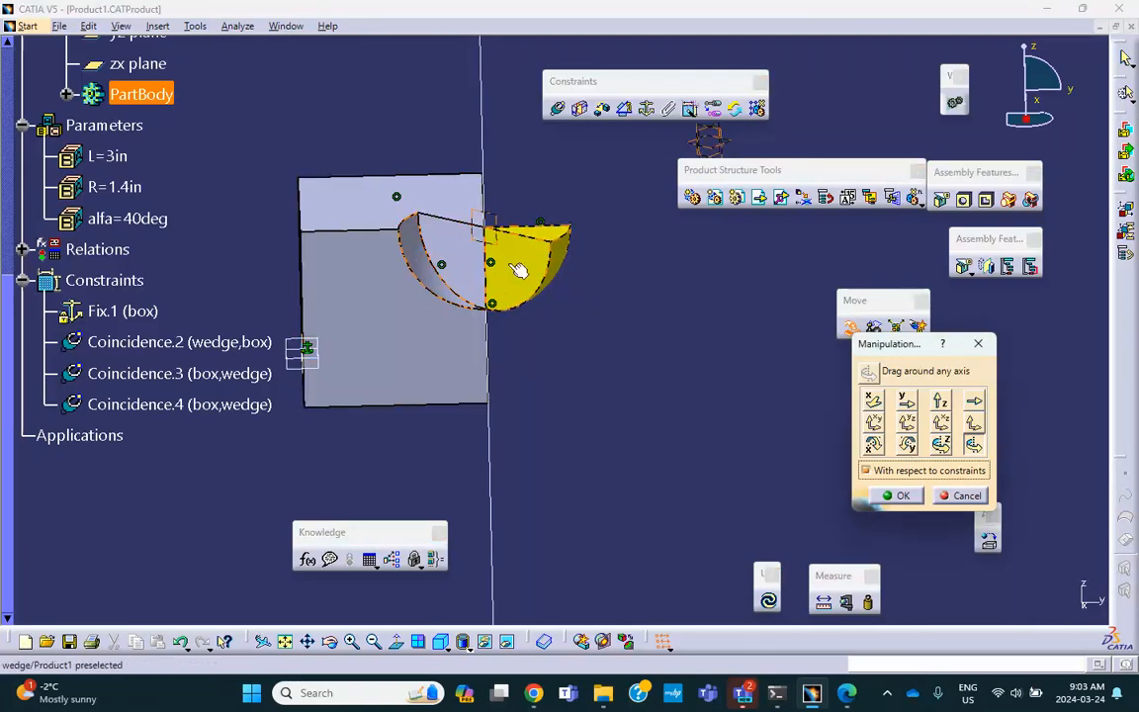
pyautogui.click(961, 495)
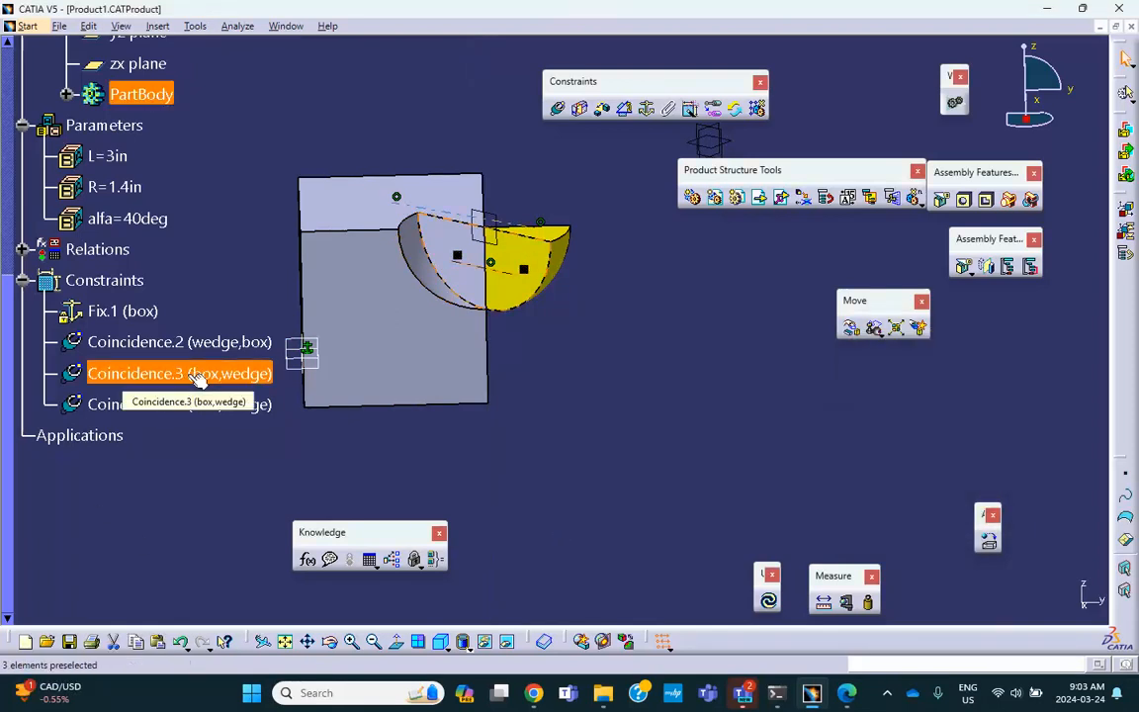
# Step: Replace the side-face coincidence Coincidence.3 with one between the wedge's outer top corner and the groove's inner corner on the top face, and update the assembly
pyautogui.rightClick(196, 377)
pyautogui.click(227, 592)
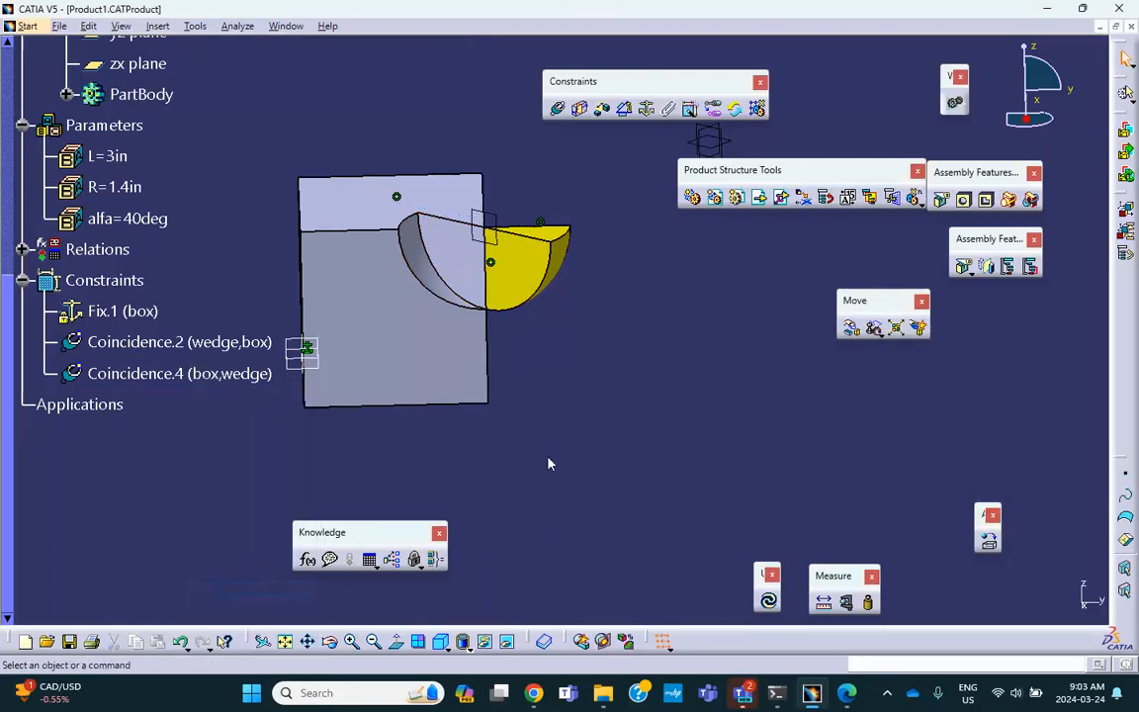
pyautogui.click(556, 109)
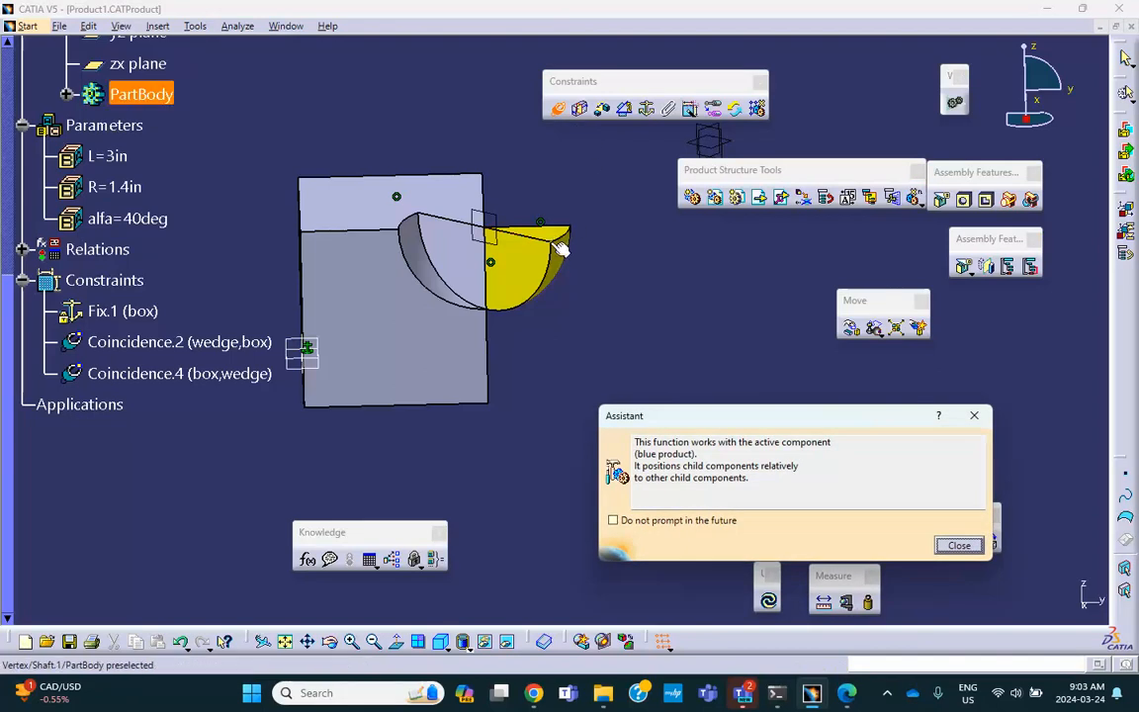
pyautogui.click(556, 244)
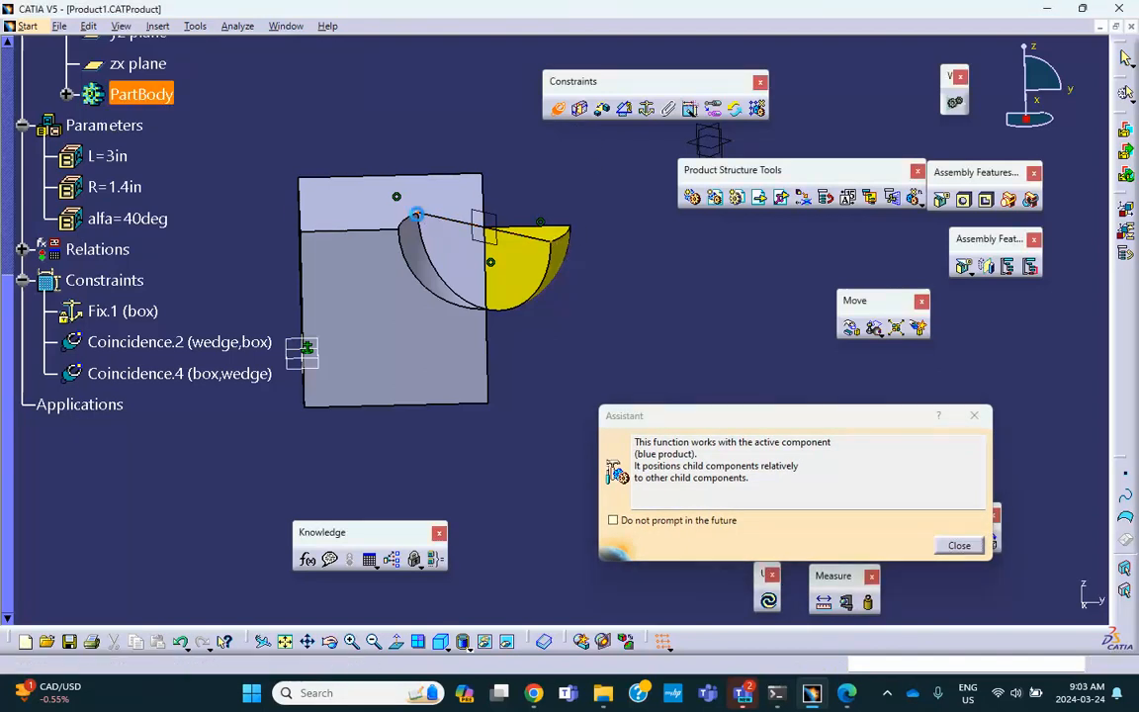
pyautogui.click(422, 213)
pyautogui.click(768, 602)
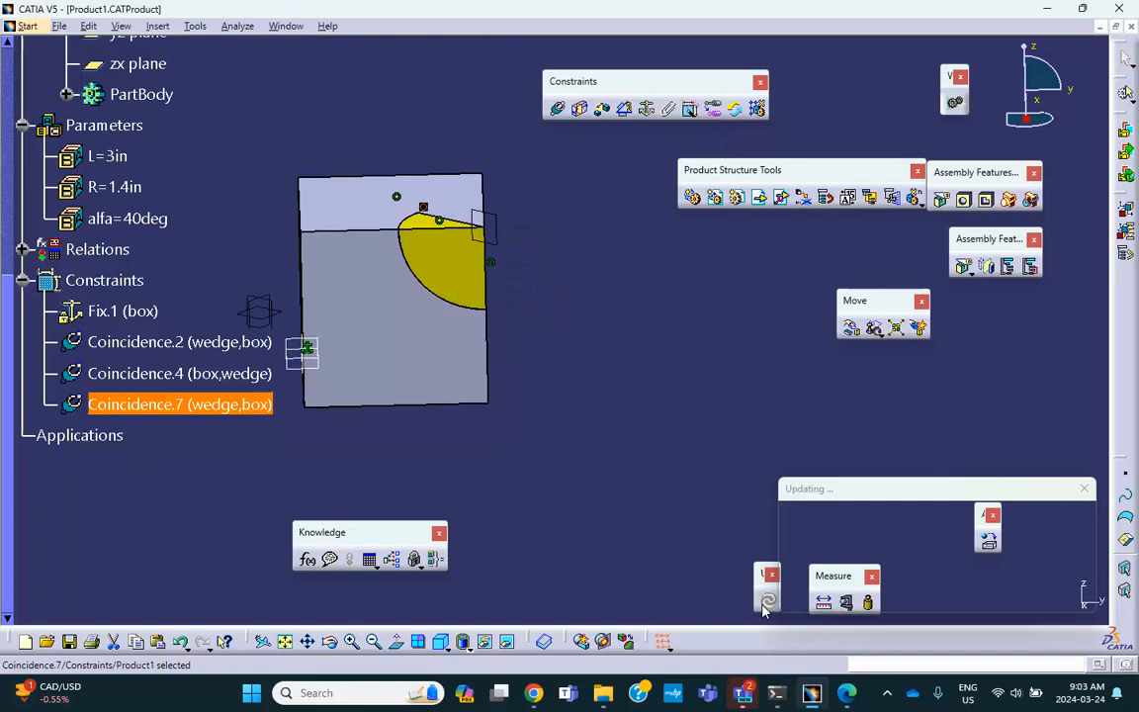
pyautogui.moveTo(595, 322)
pyautogui.mouseDown(button='middle')
pyautogui.moveTo(602, 377)
pyautogui.moveTo(553, 368)
pyautogui.moveTo(692, 398)
pyautogui.moveTo(610, 388)
pyautogui.moveTo(565, 299)
pyautogui.moveTo(600, 483)
pyautogui.moveTo(604, 373)
pyautogui.moveTo(581, 315)
pyautogui.mouseUp(button='middle')
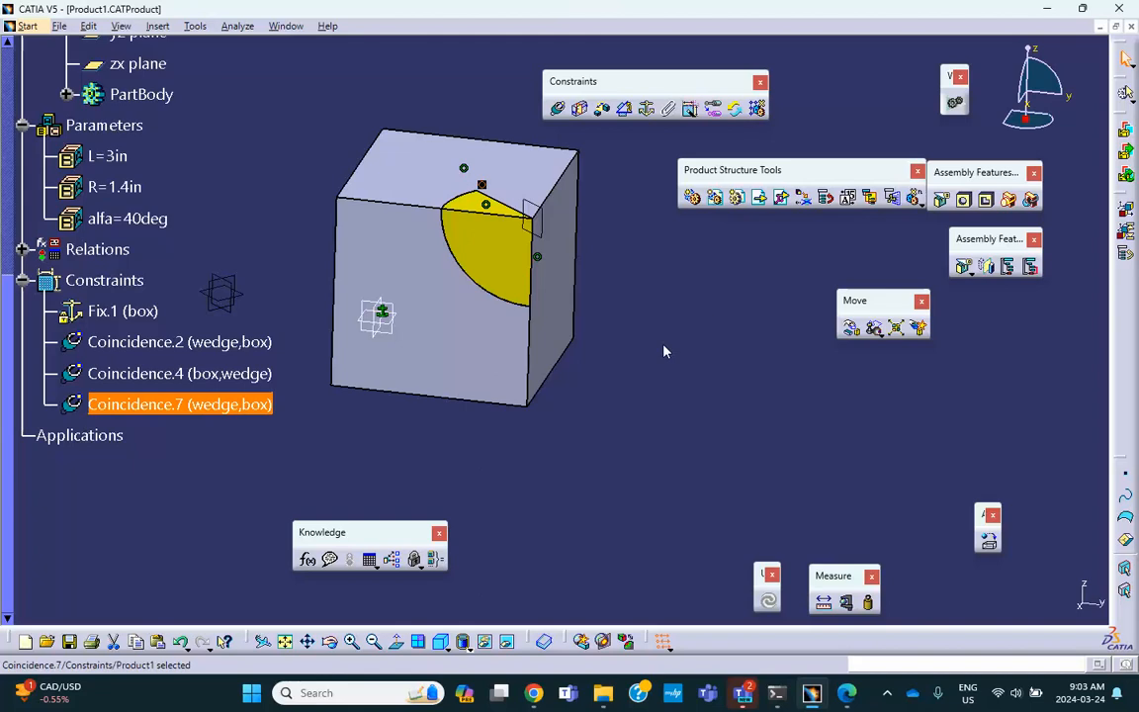
pyautogui.click(778, 435)
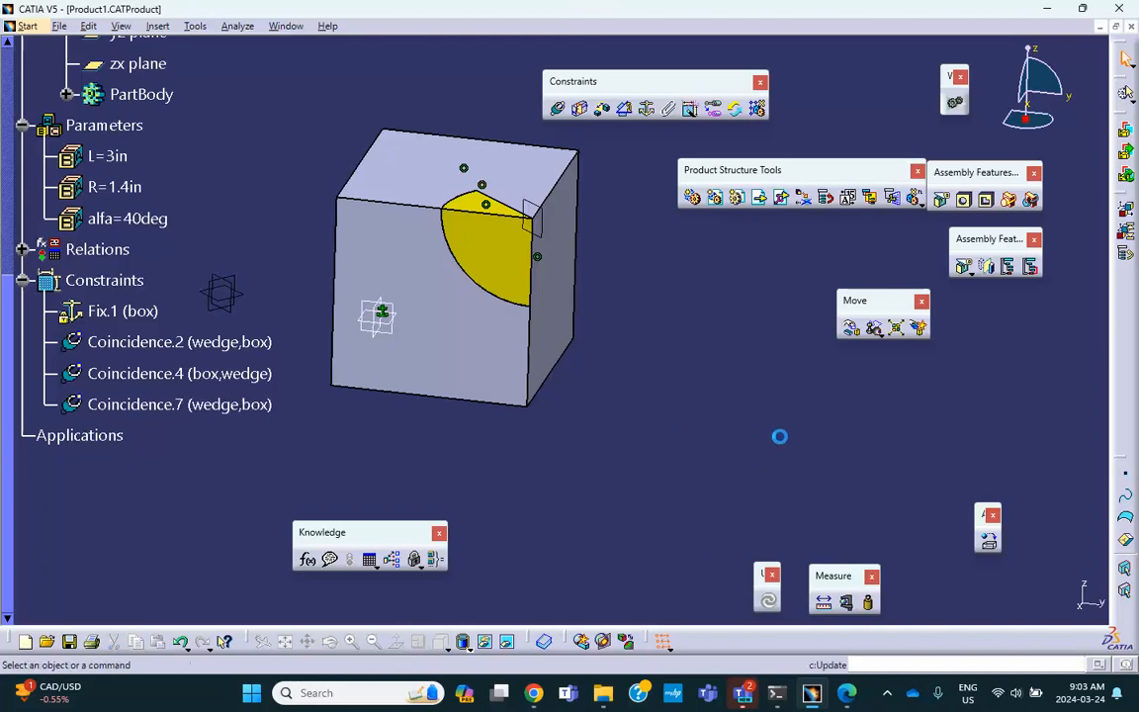
# Step: Using Manipulation without respect to constraints, rotate the wedge around the Y axis and the box around the Z axis
pyautogui.click(851, 329)
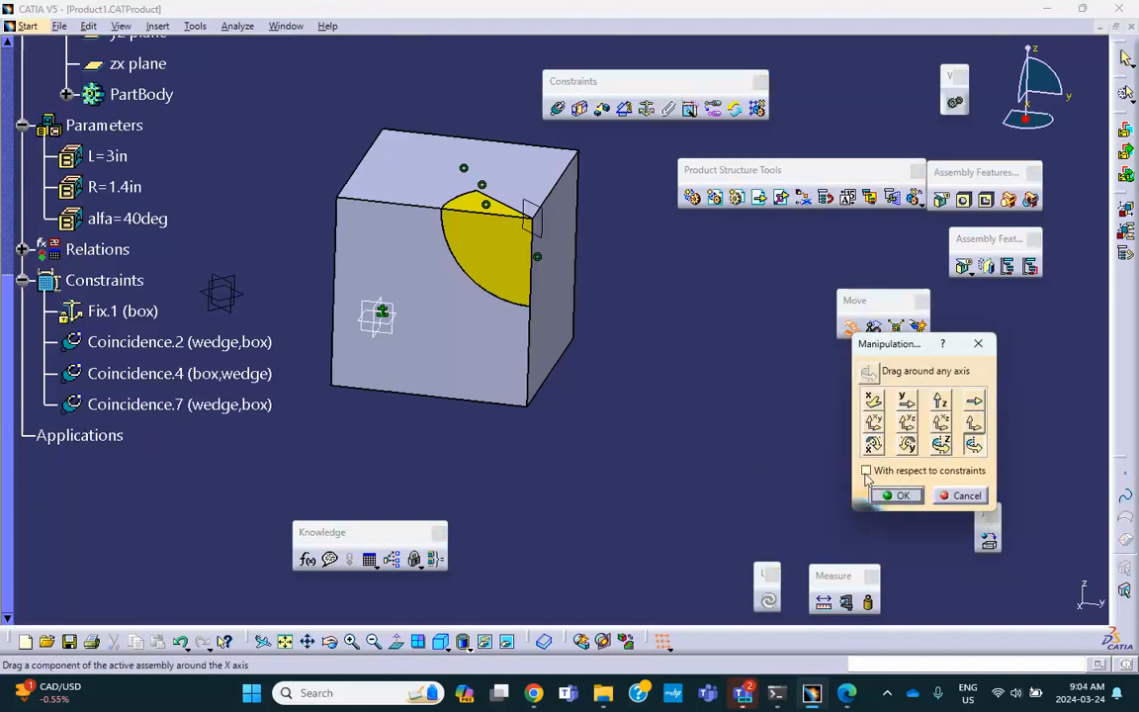
pyautogui.click(908, 444)
pyautogui.moveTo(518, 288); pyautogui.dragTo(641, 216)
pyautogui.click(937, 447)
pyautogui.moveTo(456, 343); pyautogui.dragTo(344, 231)
# Step: Move the box along the Y and Z axes without respect to constraints, and update the assembly to reapply the constraints
pyautogui.click(906, 400)
pyautogui.moveTo(353, 348); pyautogui.dragTo(374, 365)
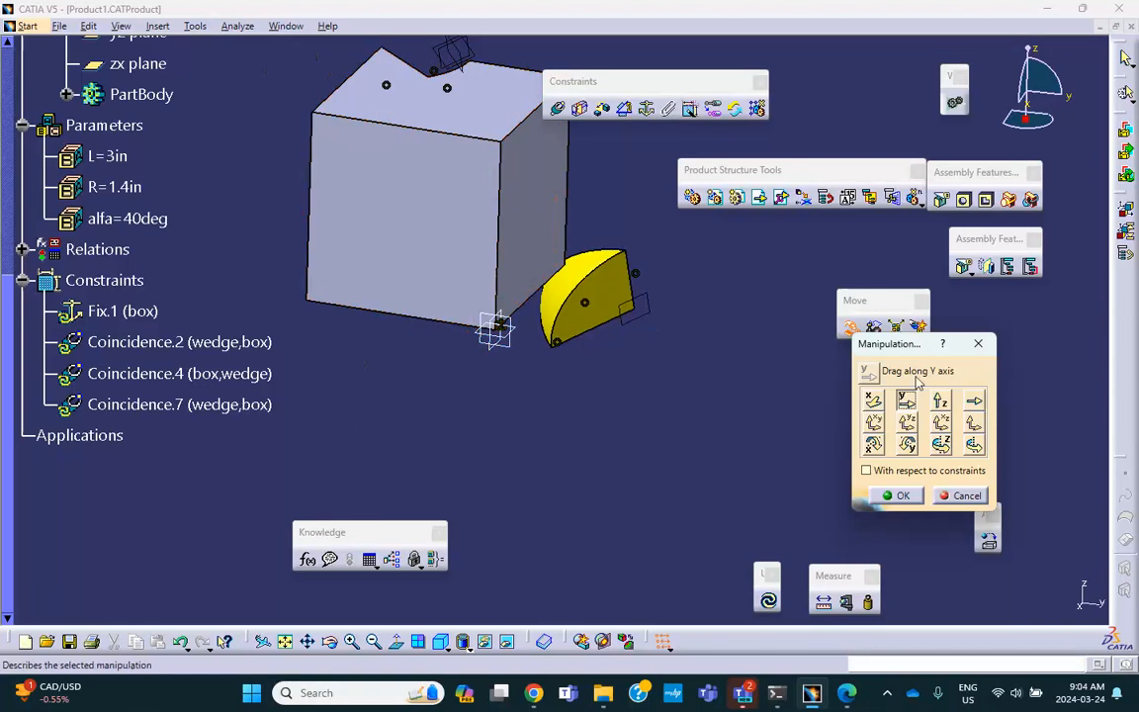
pyautogui.click(940, 402)
pyautogui.moveTo(498, 288); pyautogui.dragTo(481, 417)
pyautogui.moveTo(453, 282); pyautogui.dragTo(462, 294)
pyautogui.click(940, 402)
pyautogui.moveTo(516, 243); pyautogui.dragTo(588, 487)
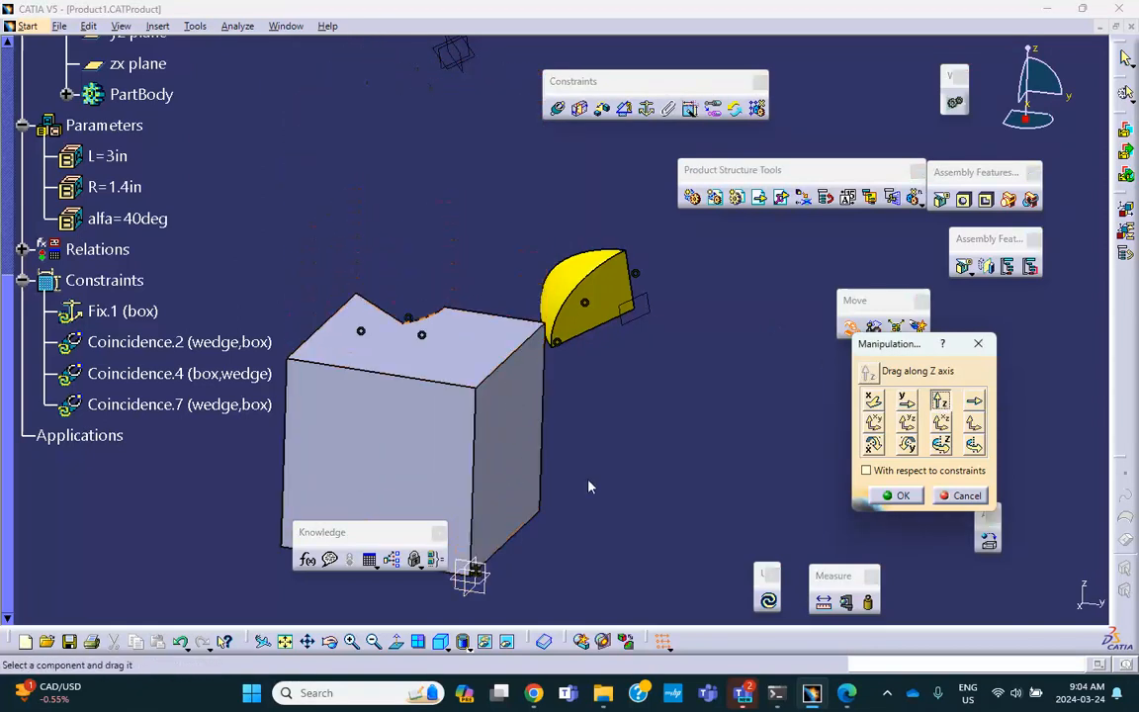
pyautogui.click(897, 495)
pyautogui.click(769, 605)
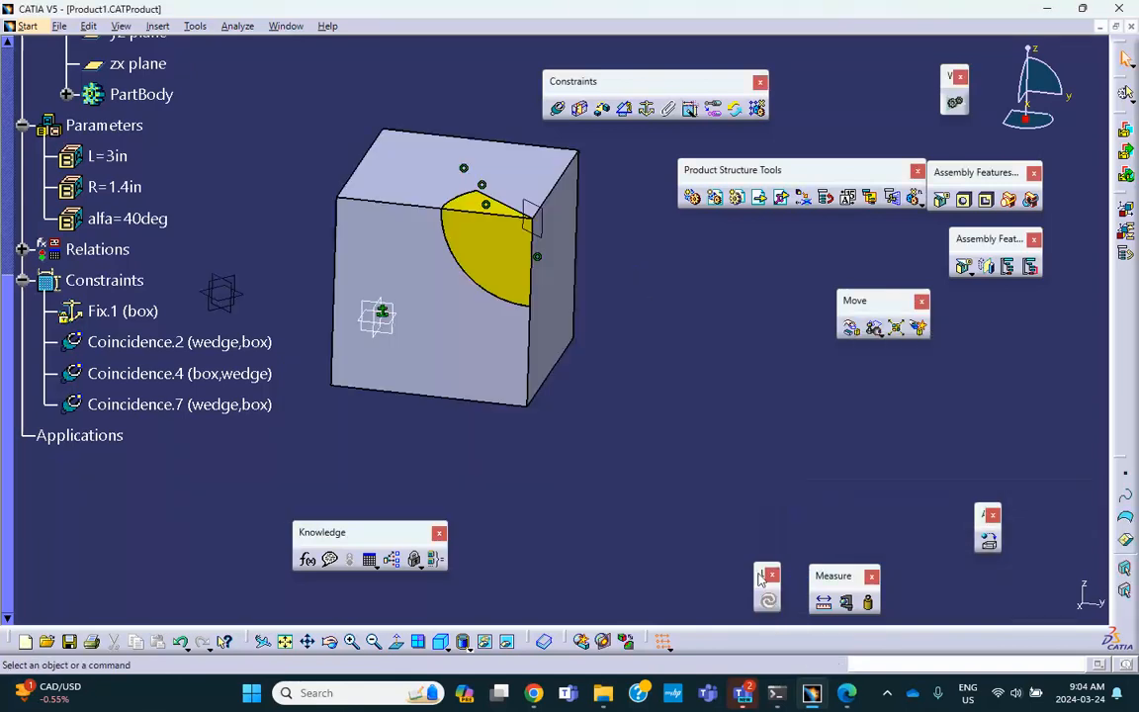
# Step: Set the parameter L to 5in and update the assembly
pyautogui.moveTo(301, 268); pyautogui.dragTo(377, 332, button='middle')
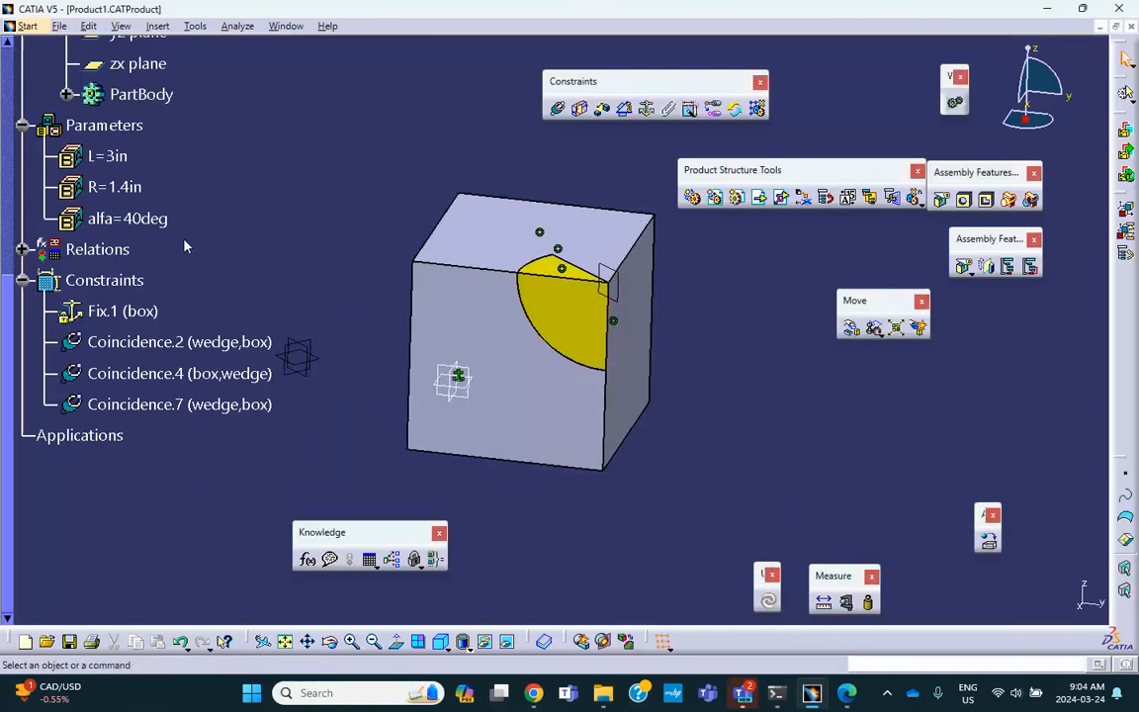
pyautogui.doubleClick(109, 157)
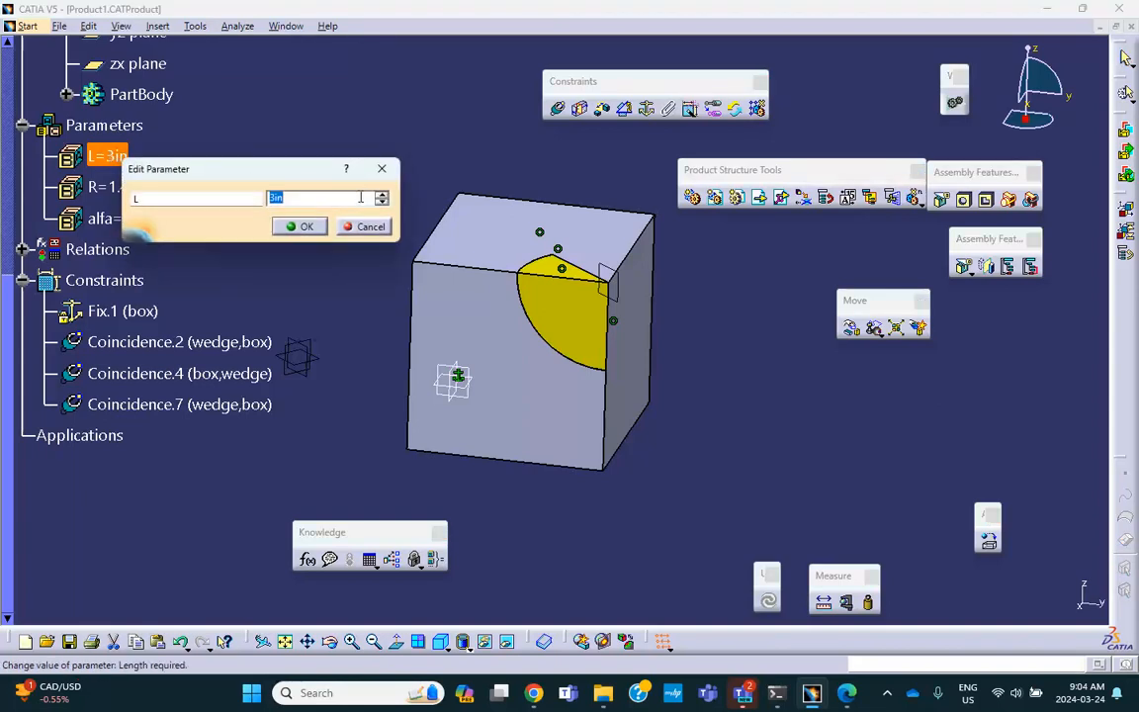
pyautogui.click(380, 196)
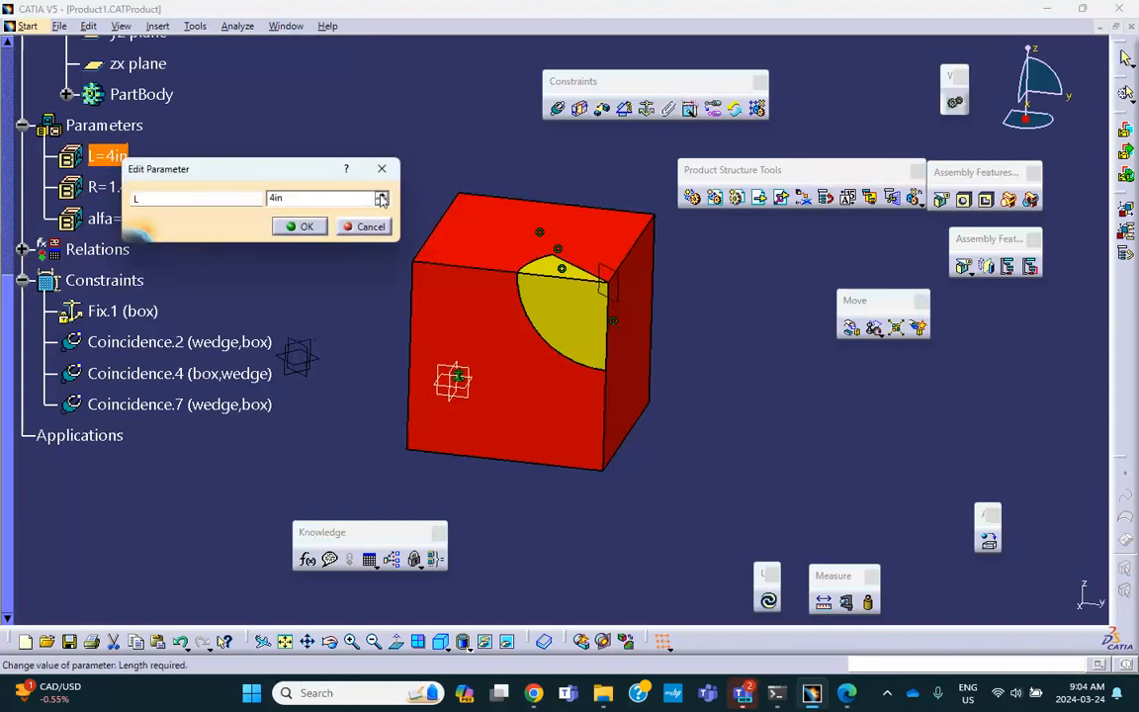
pyautogui.click(307, 227)
pyautogui.click(768, 600)
# Step: Set the parameter R to 3.4in and update the assembly
pyautogui.moveTo(704, 354); pyautogui.dragTo(603, 394, button='middle')
pyautogui.doubleClick(121, 187)
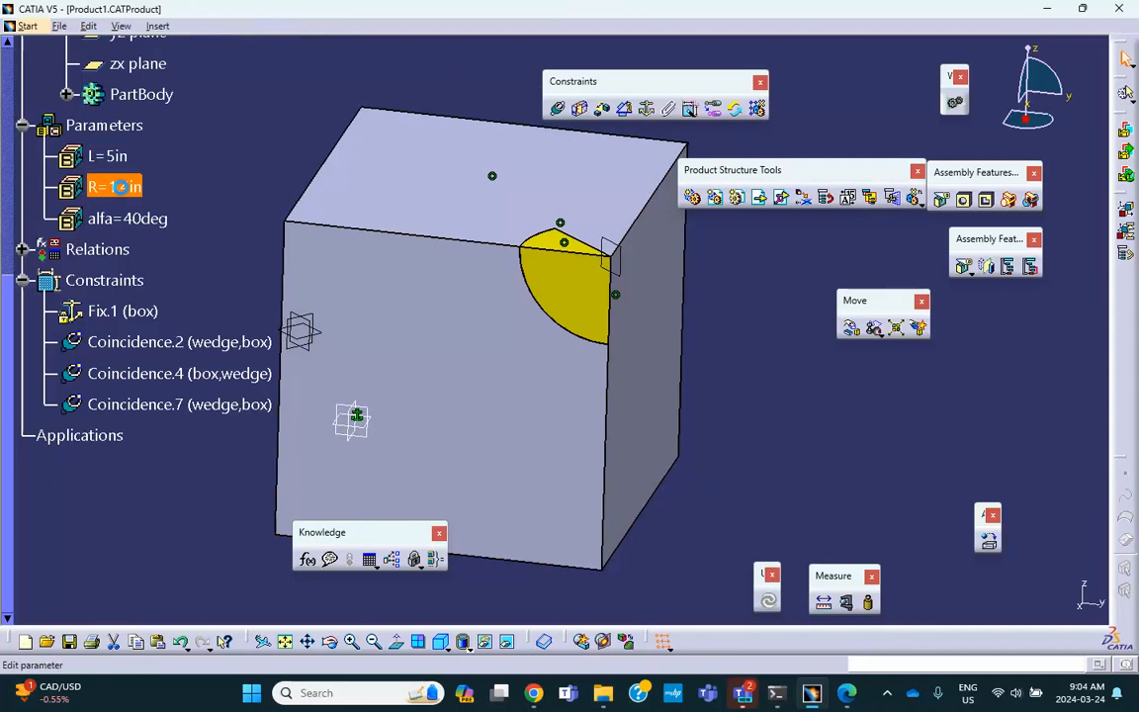
pyautogui.click(387, 225)
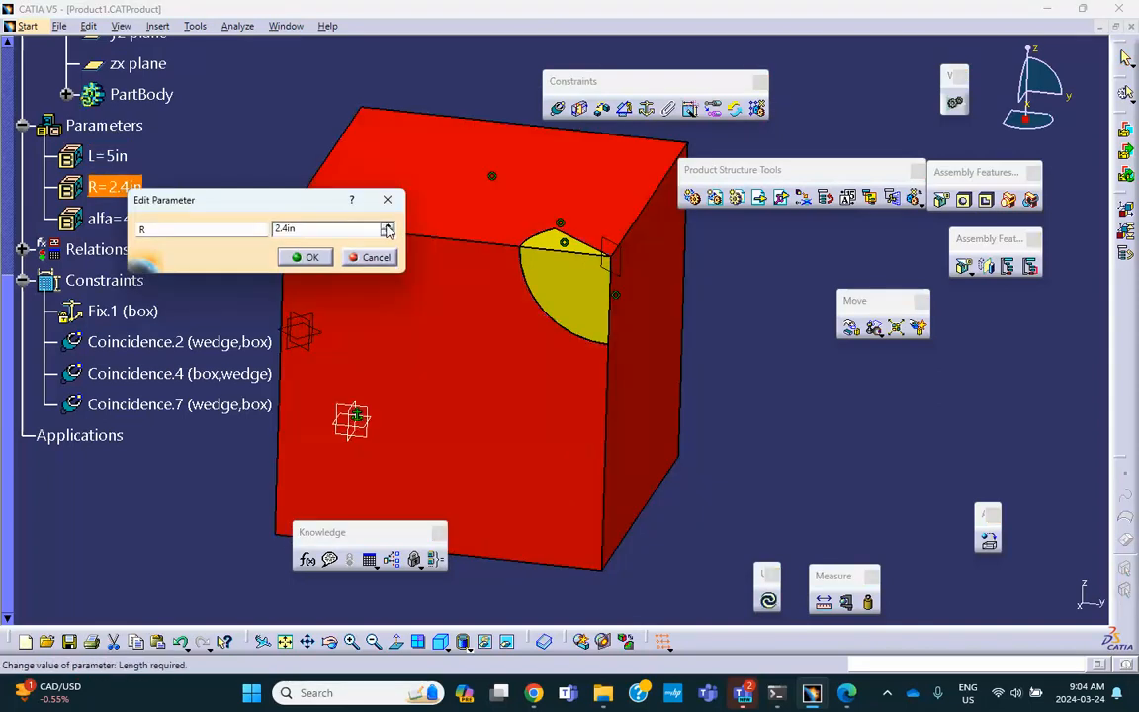
pyautogui.click(303, 258)
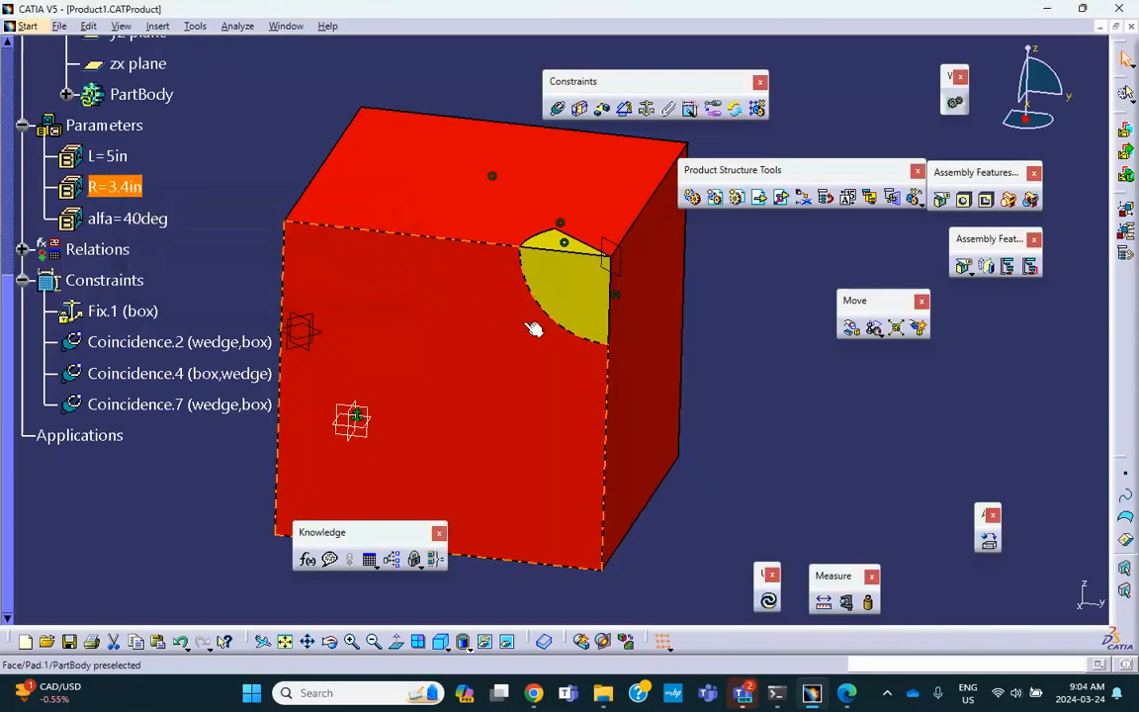
pyautogui.click(769, 602)
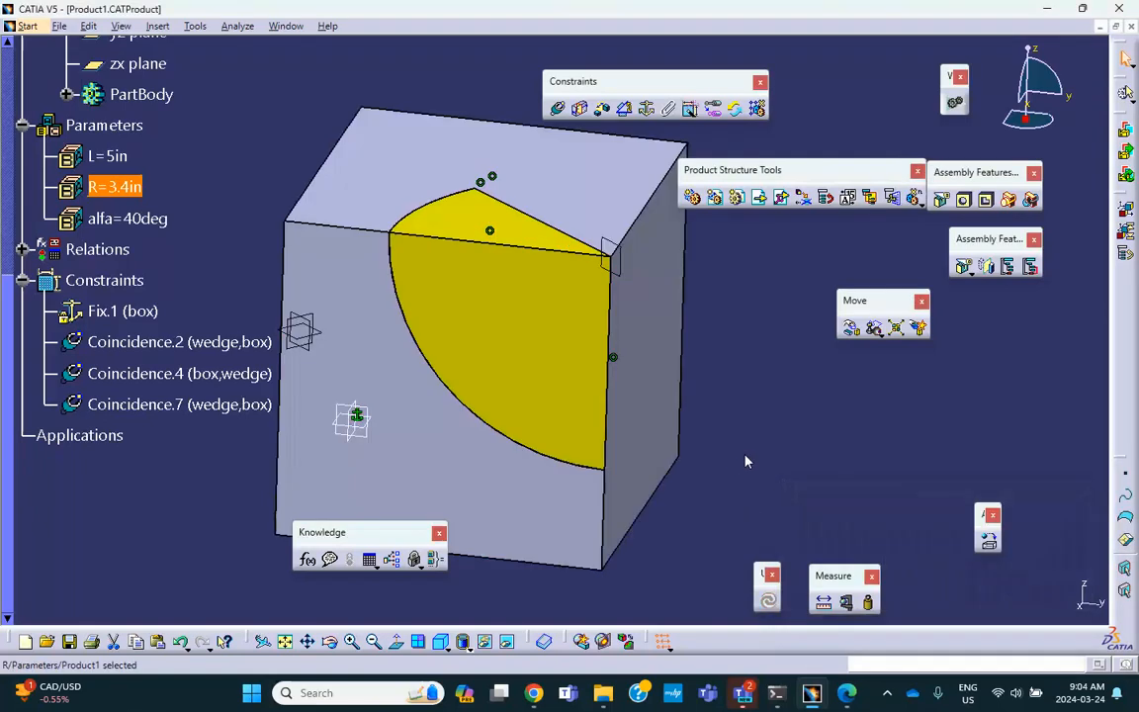
# Step: Set the parameter alfa to 80deg and update the assembly
pyautogui.click(144, 219)
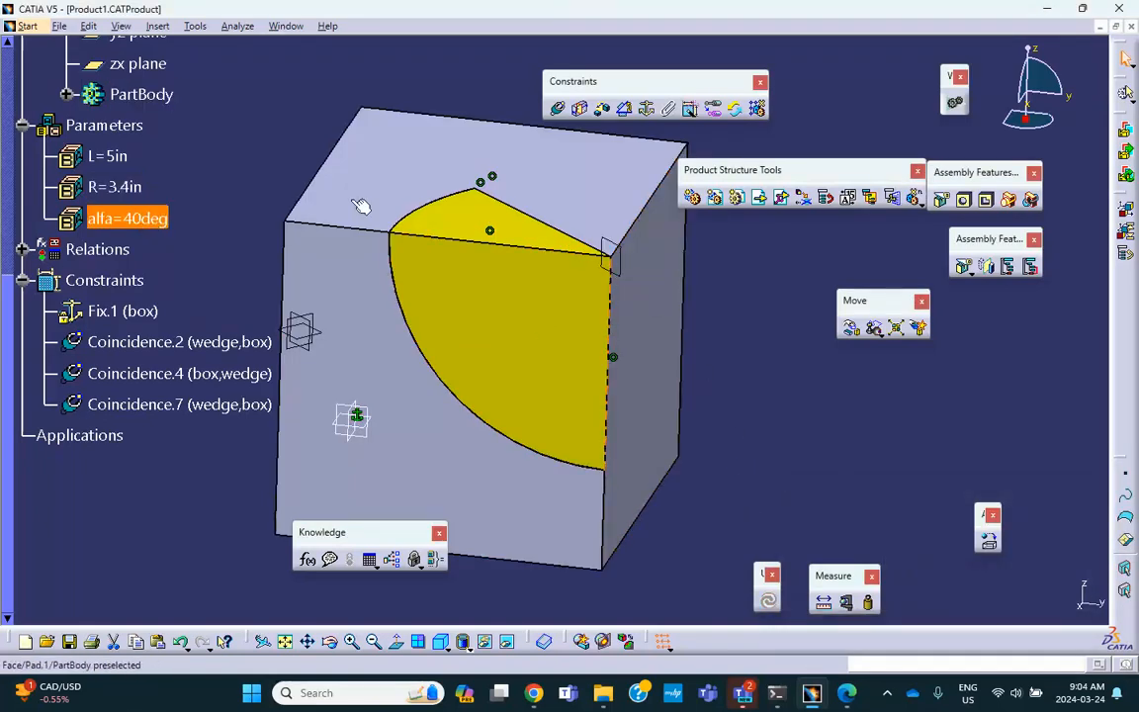
pyautogui.doubleClick(130, 219)
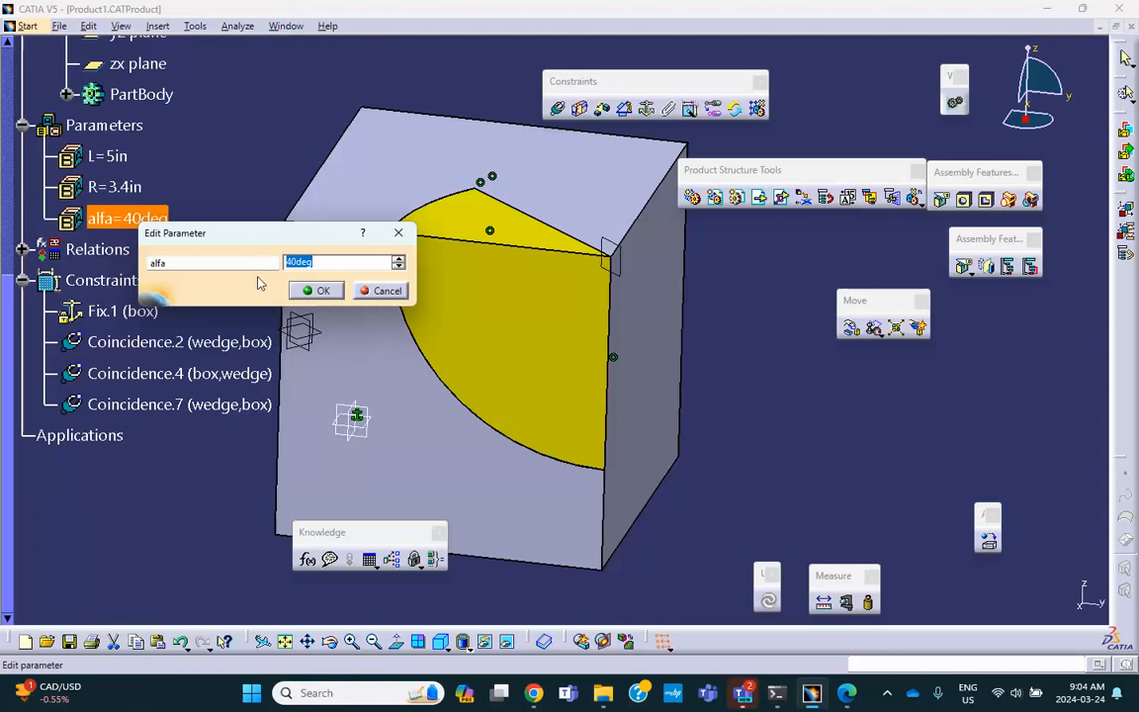
pyautogui.click(316, 289)
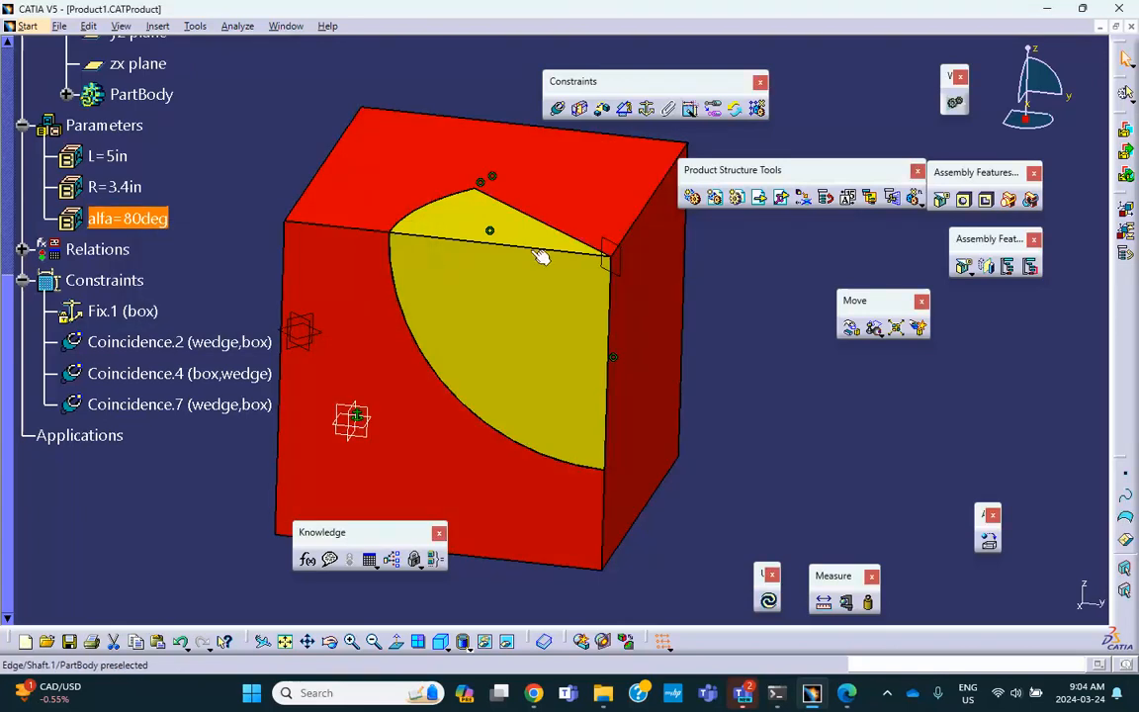
pyautogui.click(768, 600)
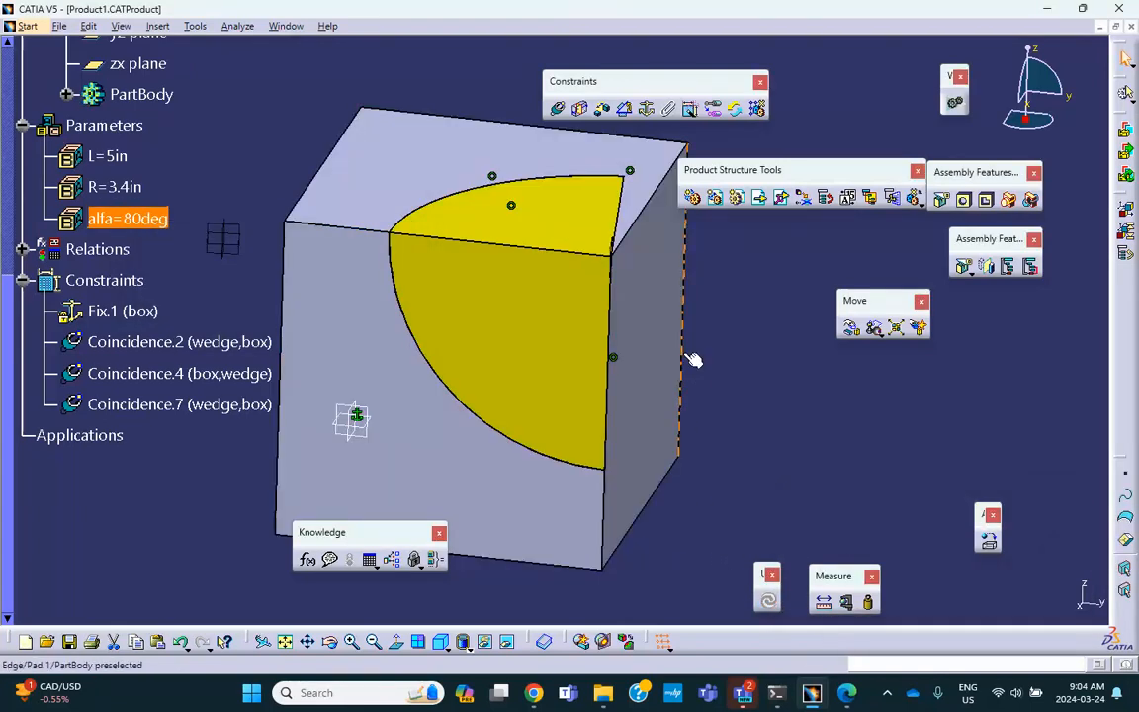
pyautogui.moveTo(692, 359); pyautogui.dragTo(582, 351, button='middle')
pyautogui.moveTo(481, 313); pyautogui.dragTo(572, 411, button='middle')
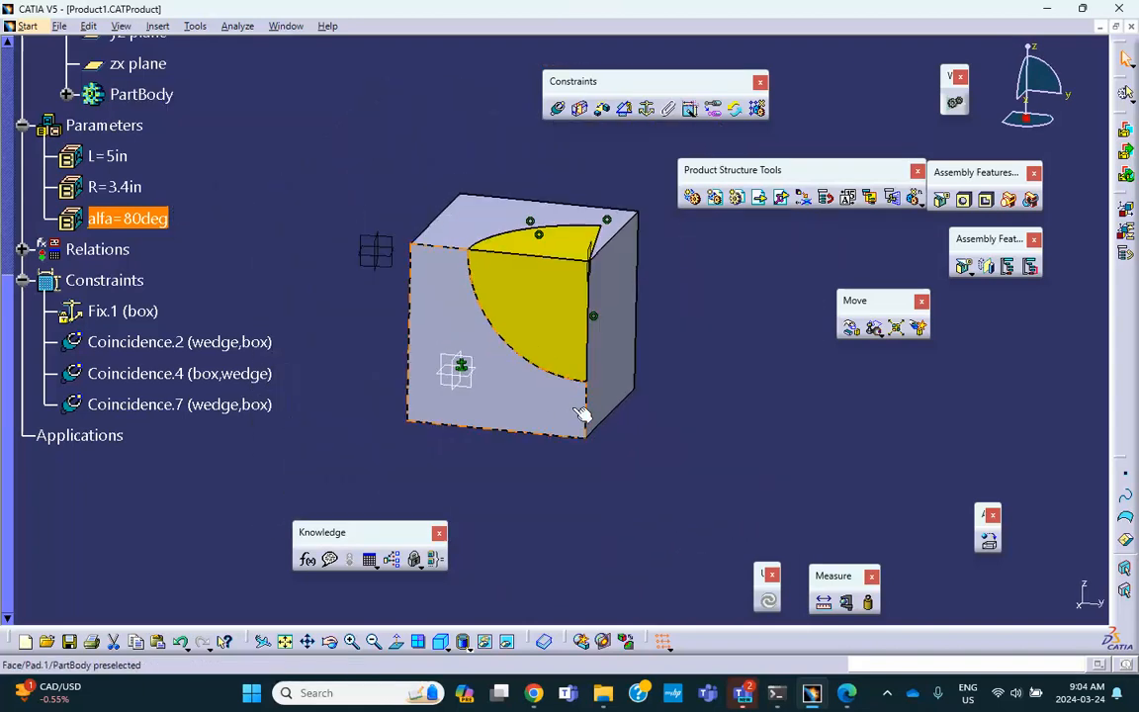
pyautogui.click(889, 699)
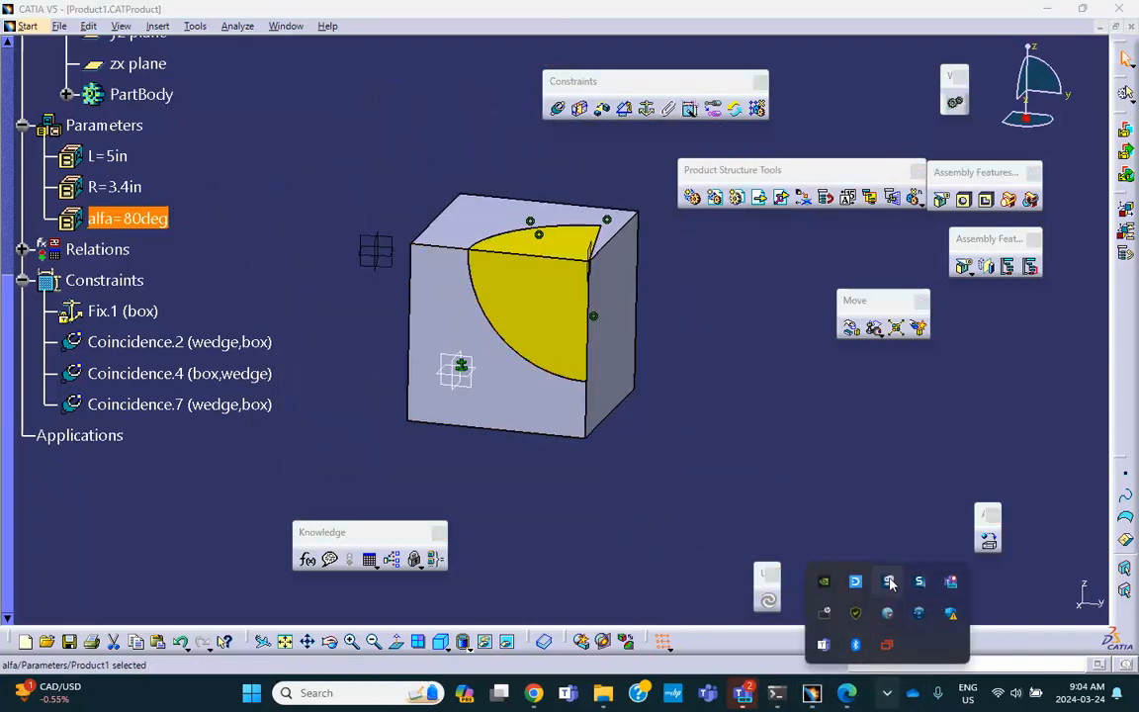